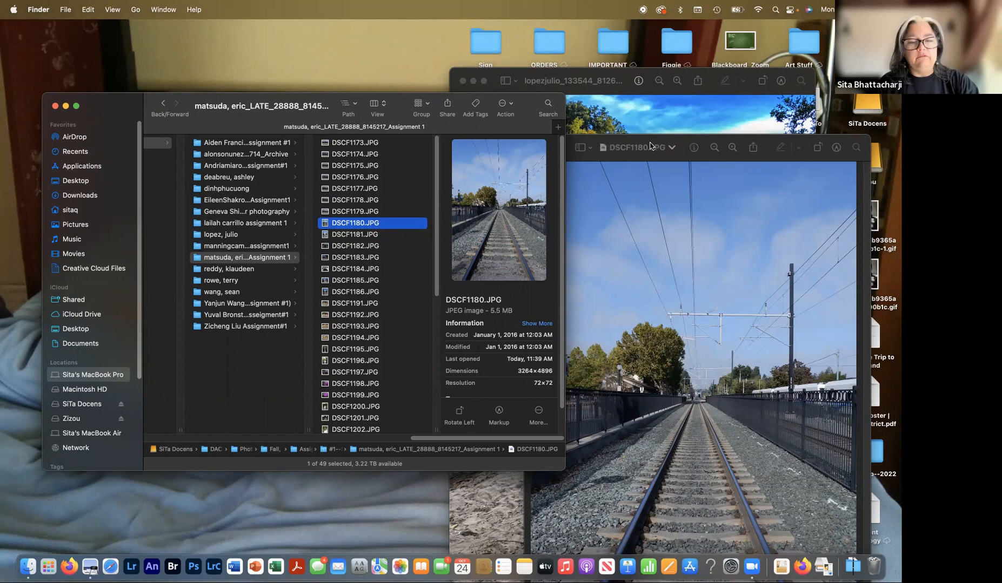
- Close the river photo in Preview, leaving the DSCF1180.JPG train photo window moved aside
{"action": "left_click", "coordinate": [714, 95]}
{"action": "left_click_drag", "start_coordinate": [490, 76], "coordinate": [212, 45]}
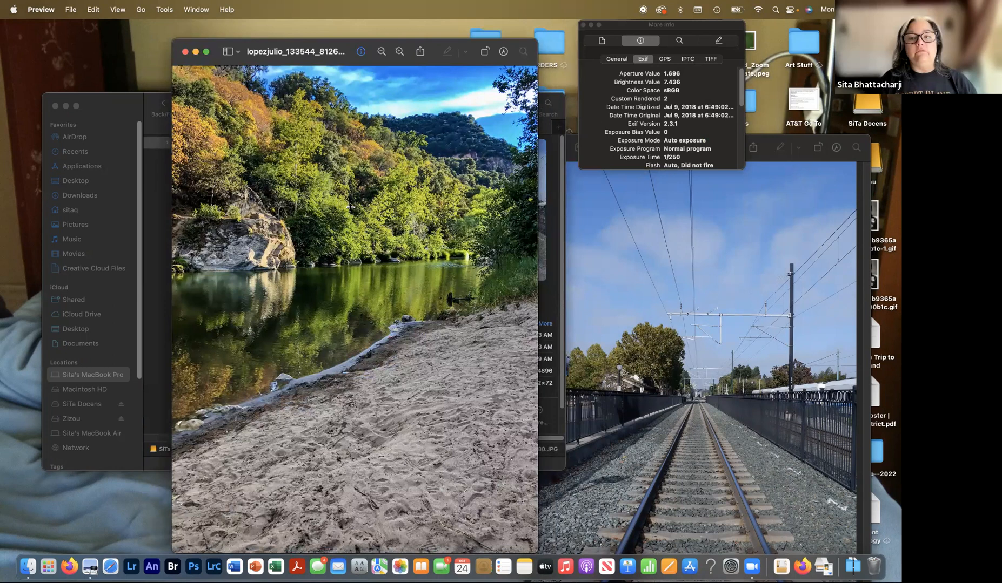
{"action": "left_click", "coordinate": [185, 52]}
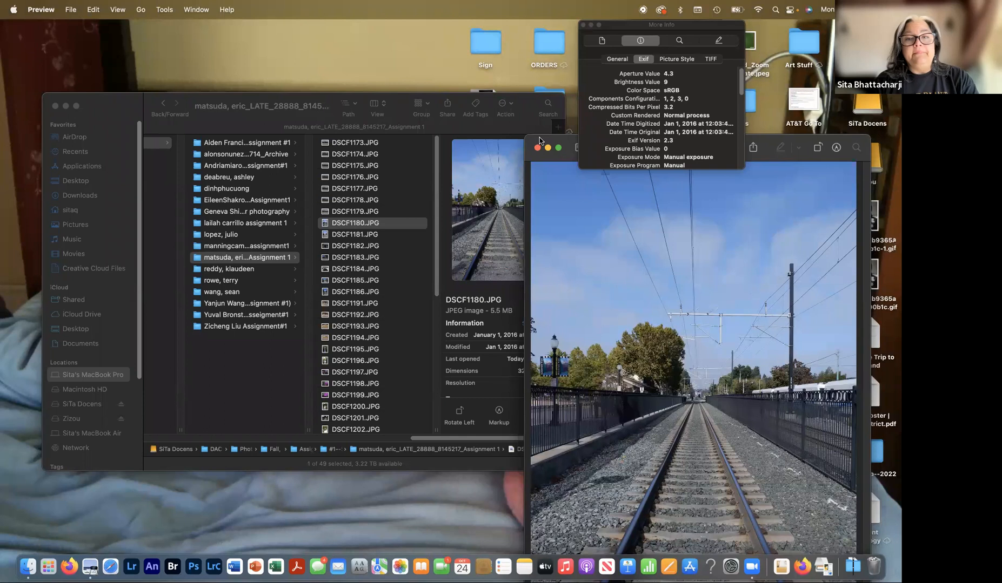
{"action": "left_click_drag", "start_coordinate": [539, 140], "coordinate": [194, 49]}
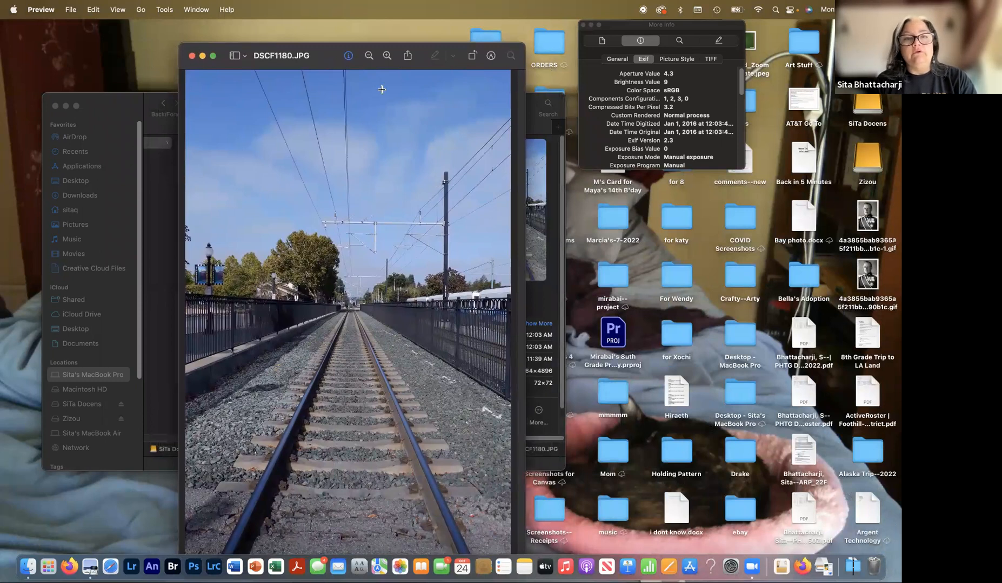
- Check the DSCF1180.JPG file name and location, then close that front window
{"action": "left_click", "coordinate": [323, 63]}
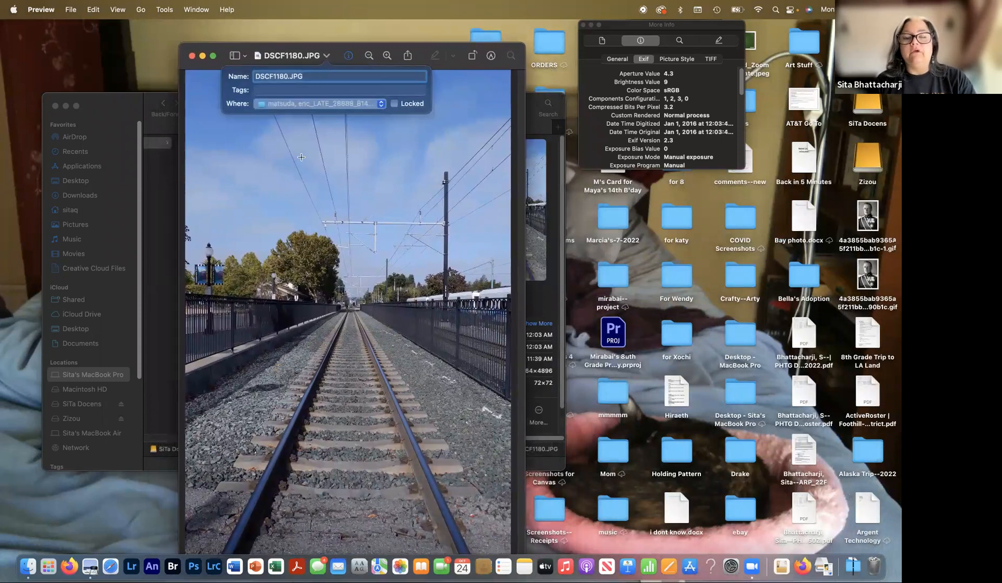
{"action": "left_click", "coordinate": [223, 60]}
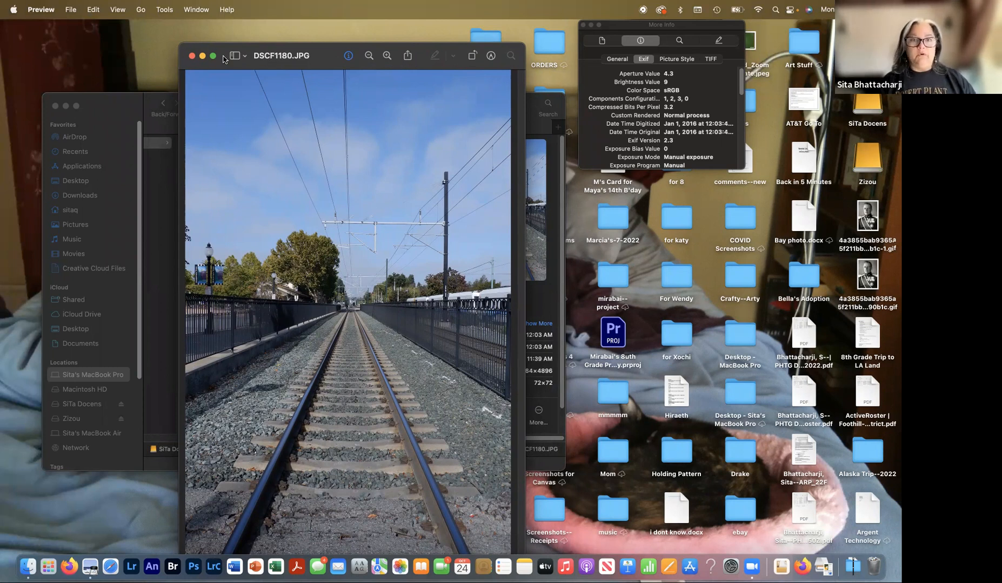
{"action": "left_click", "coordinate": [192, 57]}
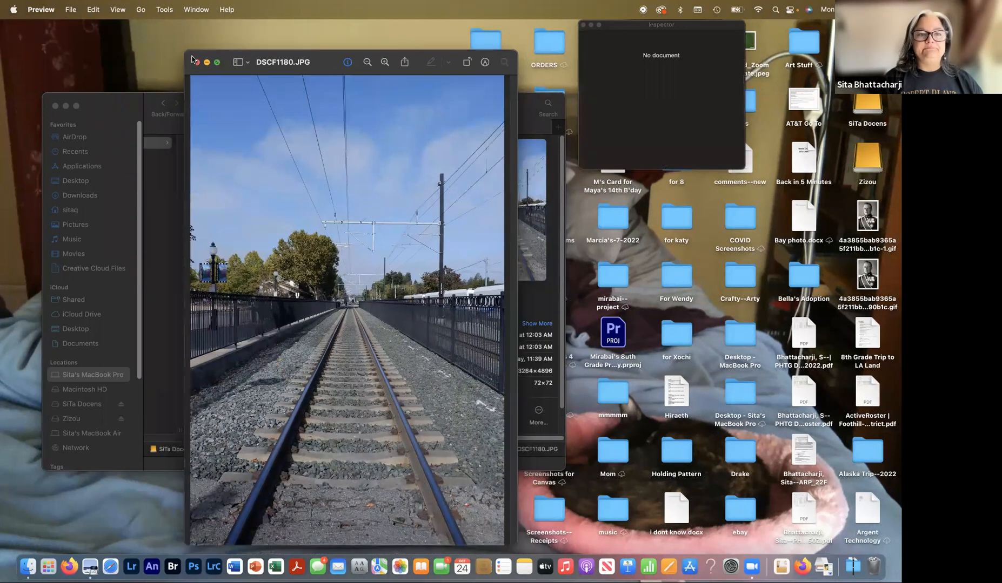
- Close the remaining DSCF1180.JPG window and launch Lightroom Classic from the Dock
{"action": "left_click", "coordinate": [192, 57]}
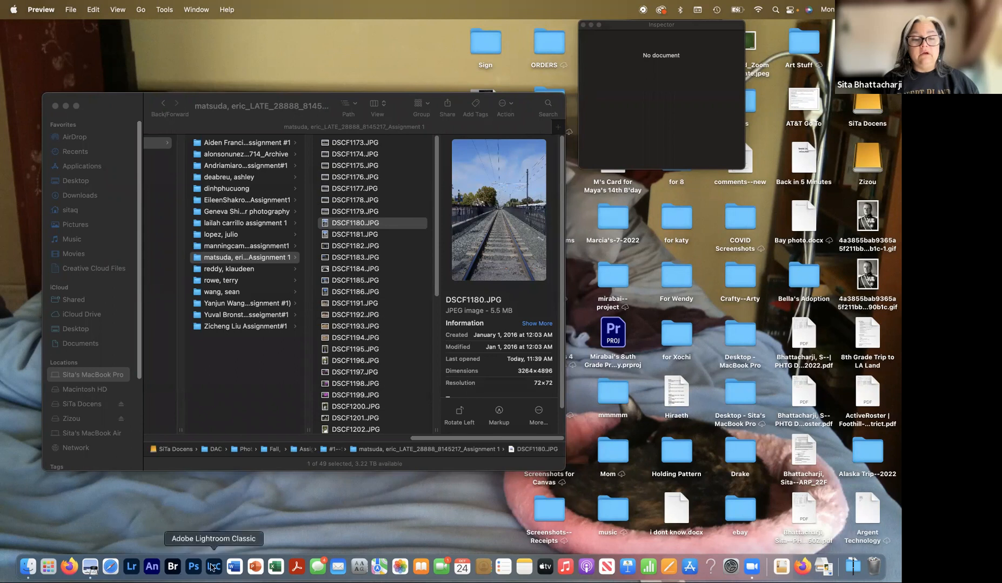
{"action": "left_click", "coordinate": [213, 566]}
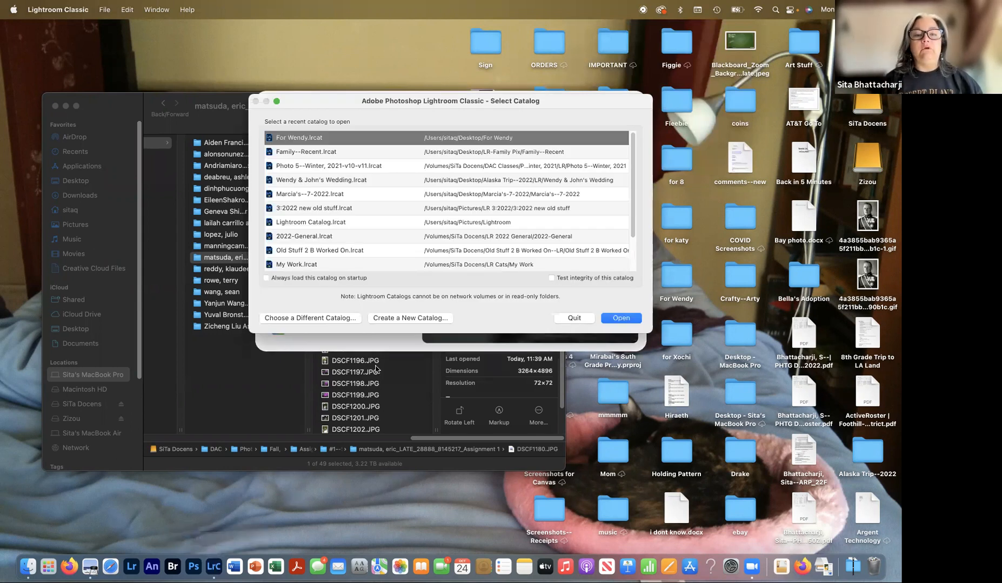
- Start a new catalog named 'Photo 4 Fall 2022' and pick the external drive for it
{"action": "left_click", "coordinate": [390, 318]}
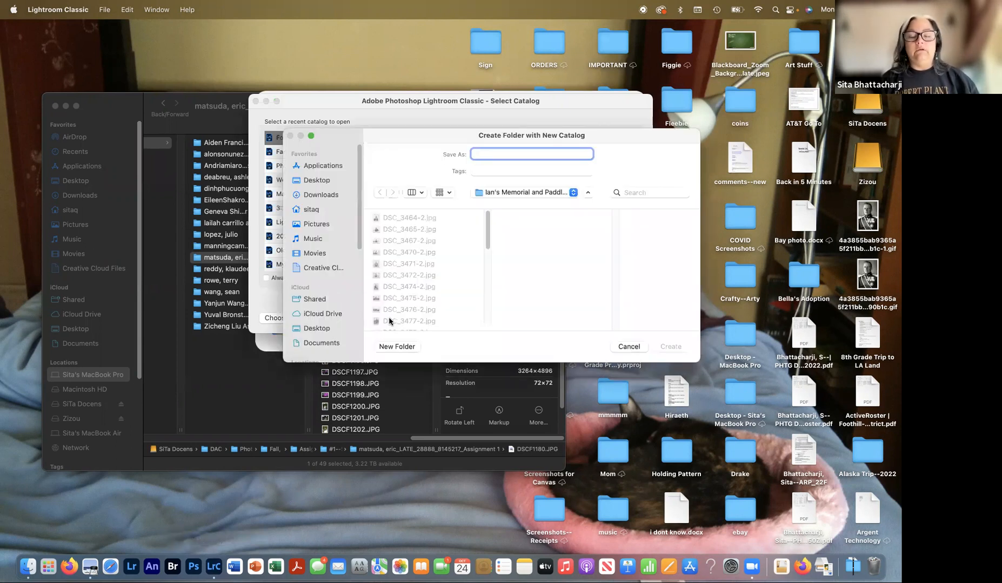
{"action": "type", "text": "Photo 4 "}
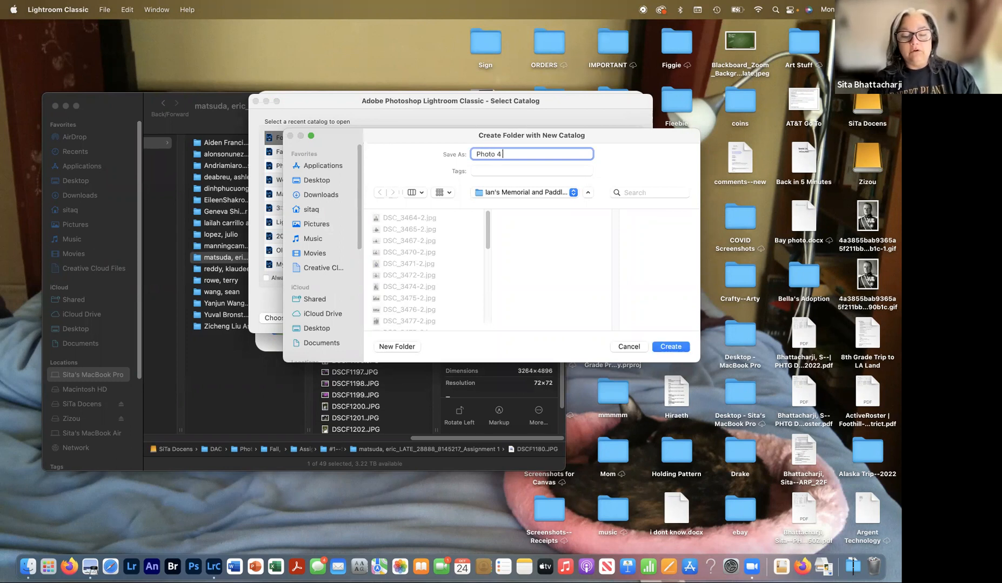
{"action": "type", "text": "Fall"}
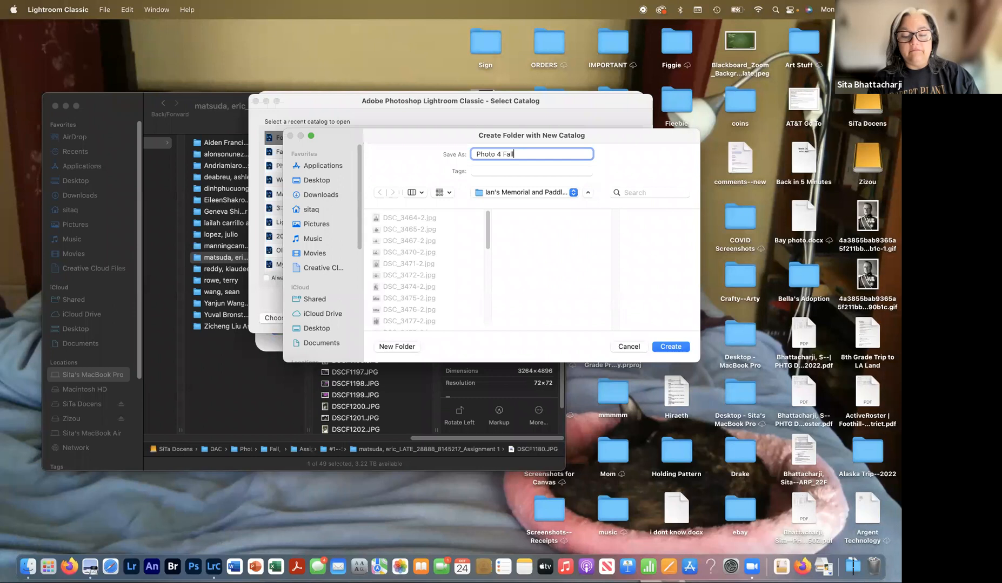
{"action": "type", "text": " 2022"}
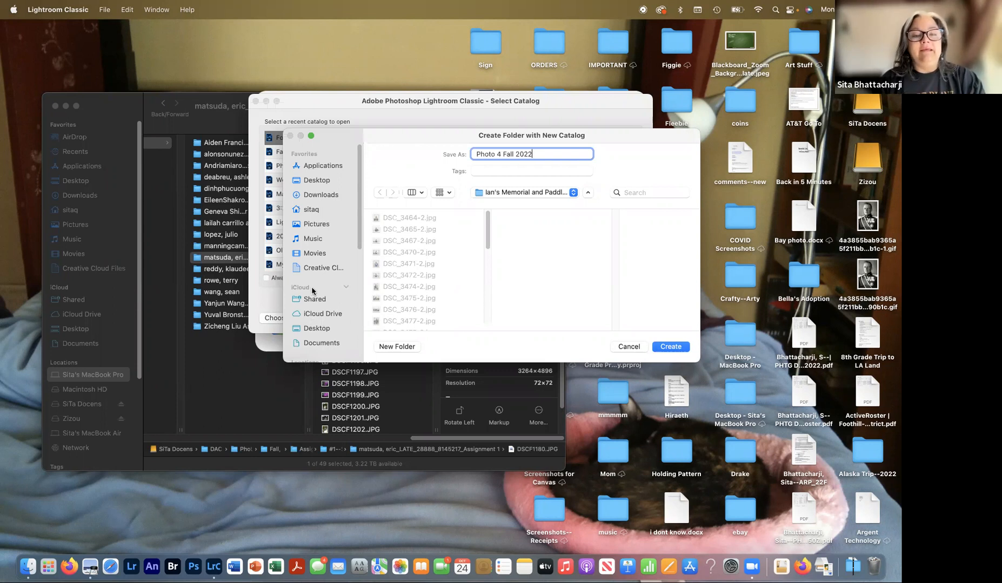
{"action": "scroll", "coordinate": [322, 292], "scroll_direction": "down", "scroll_amount": 4}
{"action": "scroll", "coordinate": [322, 292], "scroll_direction": "down", "scroll_amount": 3}
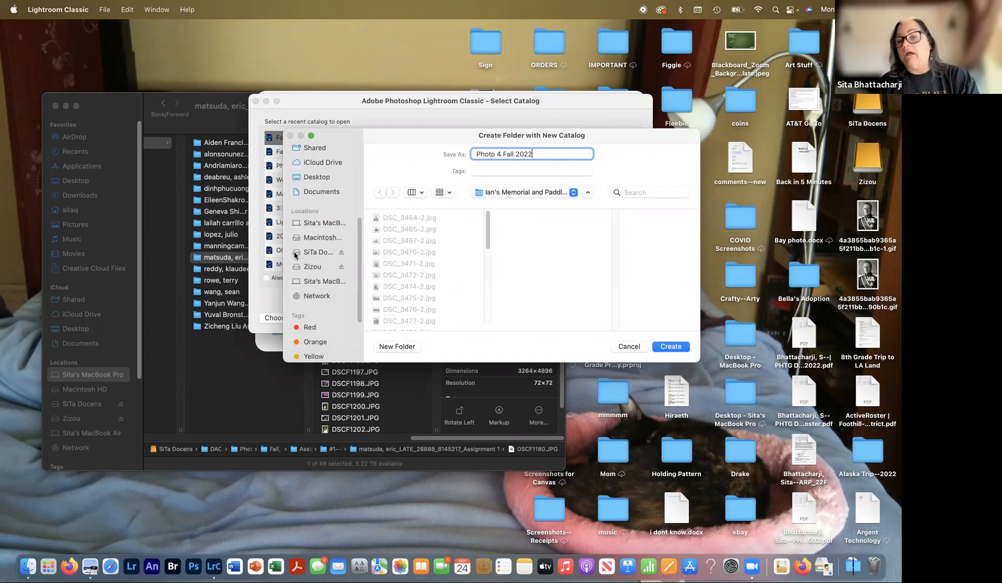
{"action": "left_click", "coordinate": [317, 253]}
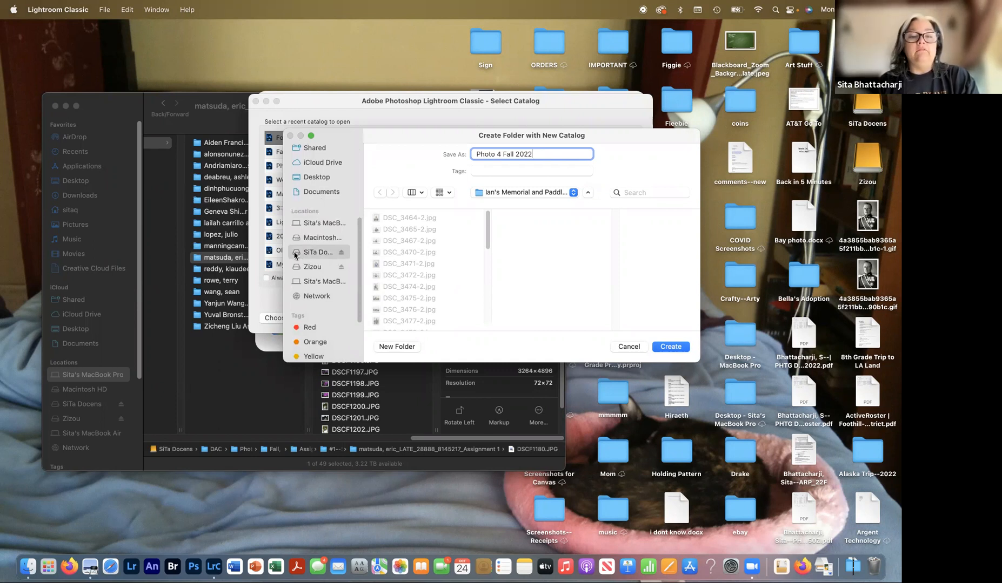
- Navigate the catalog location to DAC Classes › Photo 4 › Fall, 2022
{"action": "scroll", "coordinate": [411, 267], "scroll_direction": "down", "scroll_amount": 10}
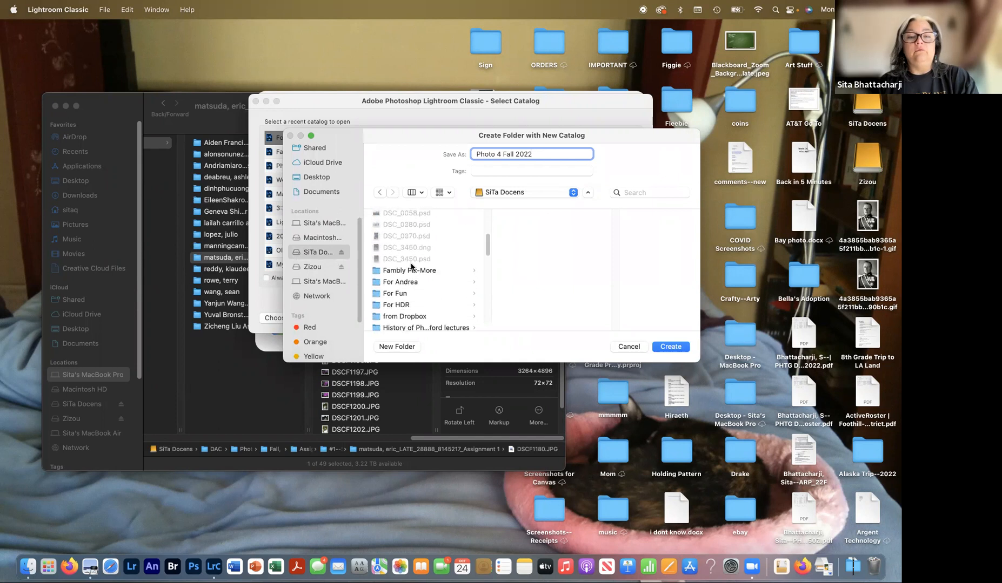
{"action": "scroll", "coordinate": [412, 266], "scroll_direction": "down", "scroll_amount": 10}
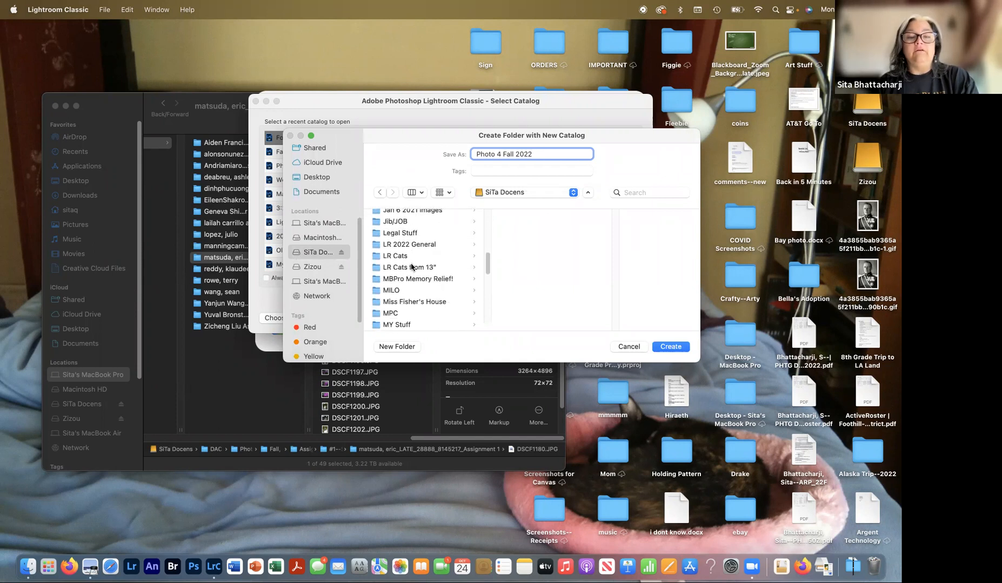
{"action": "scroll", "coordinate": [411, 267], "scroll_direction": "down", "scroll_amount": 5}
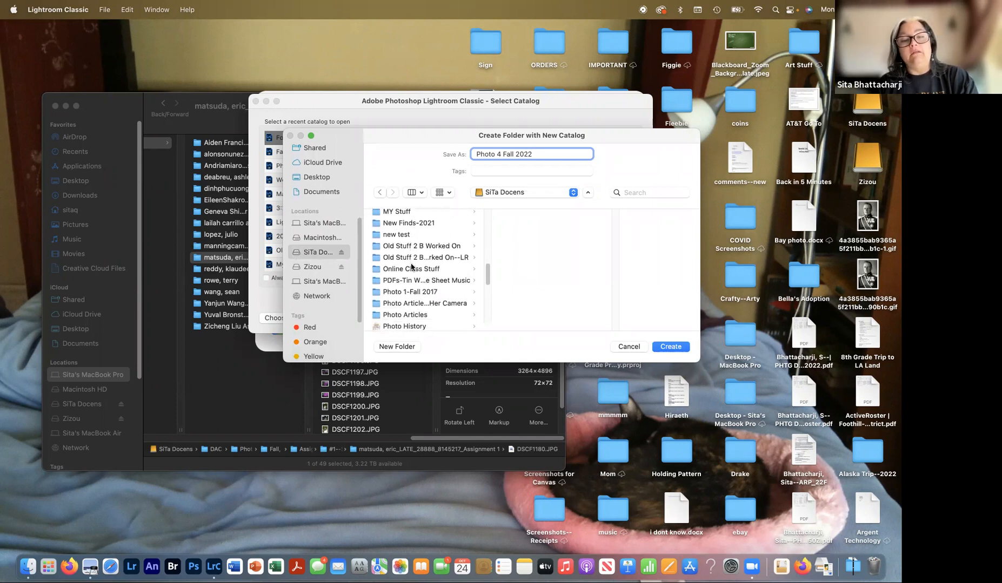
{"action": "scroll", "coordinate": [411, 267], "scroll_direction": "up", "scroll_amount": 15}
{"action": "left_click", "coordinate": [372, 250]}
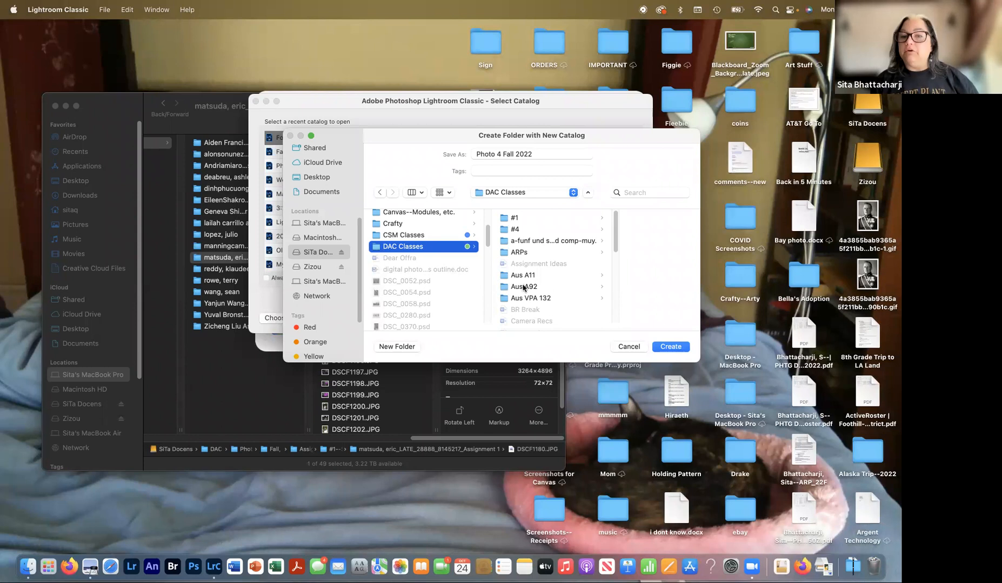
{"action": "scroll", "coordinate": [523, 288], "scroll_direction": "down", "scroll_amount": 10}
{"action": "scroll", "coordinate": [523, 288], "scroll_direction": "up", "scroll_amount": 3}
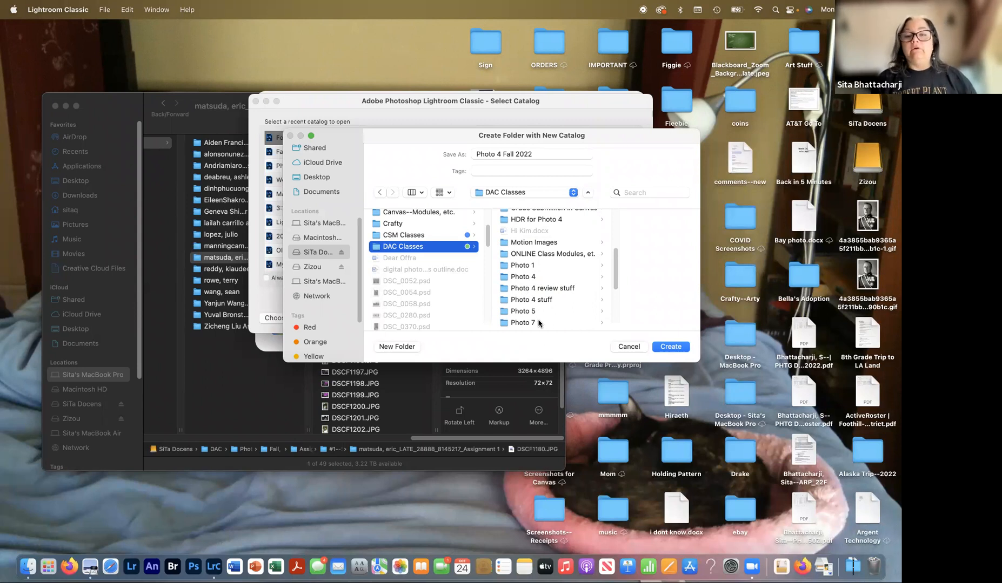
{"action": "scroll", "coordinate": [540, 303], "scroll_direction": "down", "scroll_amount": 2}
{"action": "left_click", "coordinate": [600, 265]}
{"action": "scroll", "coordinate": [628, 297], "scroll_direction": "down", "scroll_amount": 5}
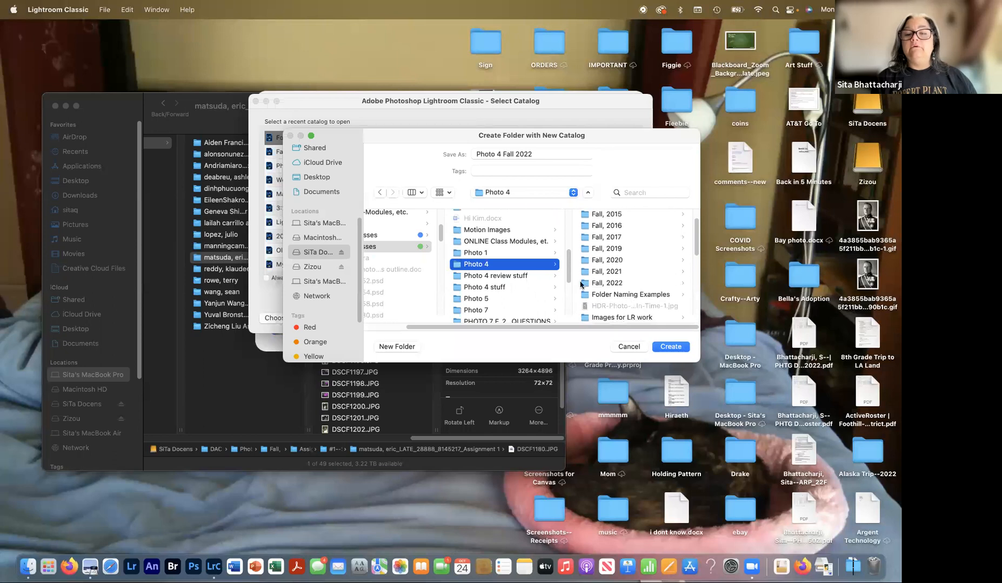
{"action": "left_click", "coordinate": [600, 283]}
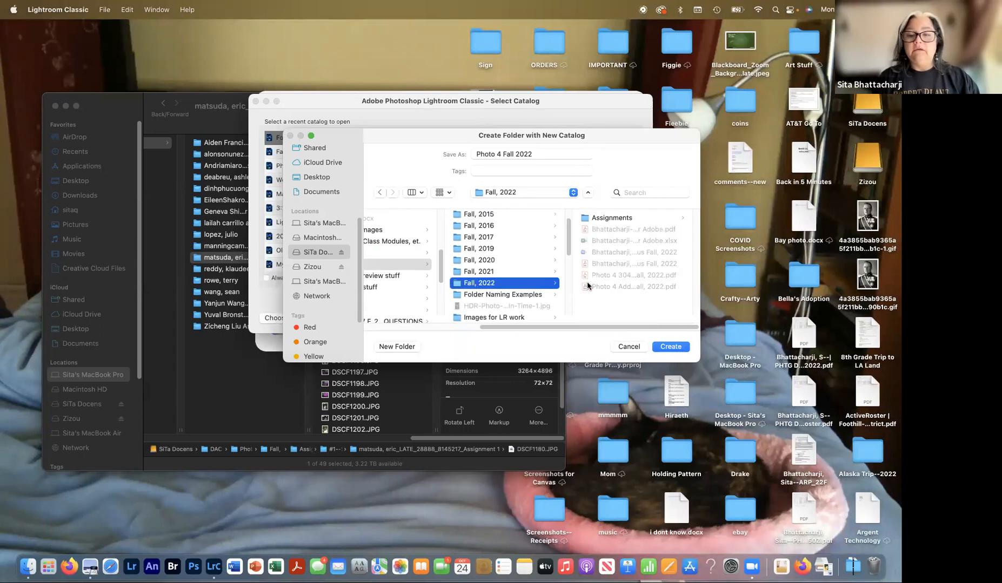
{"action": "left_click", "coordinate": [406, 348]}
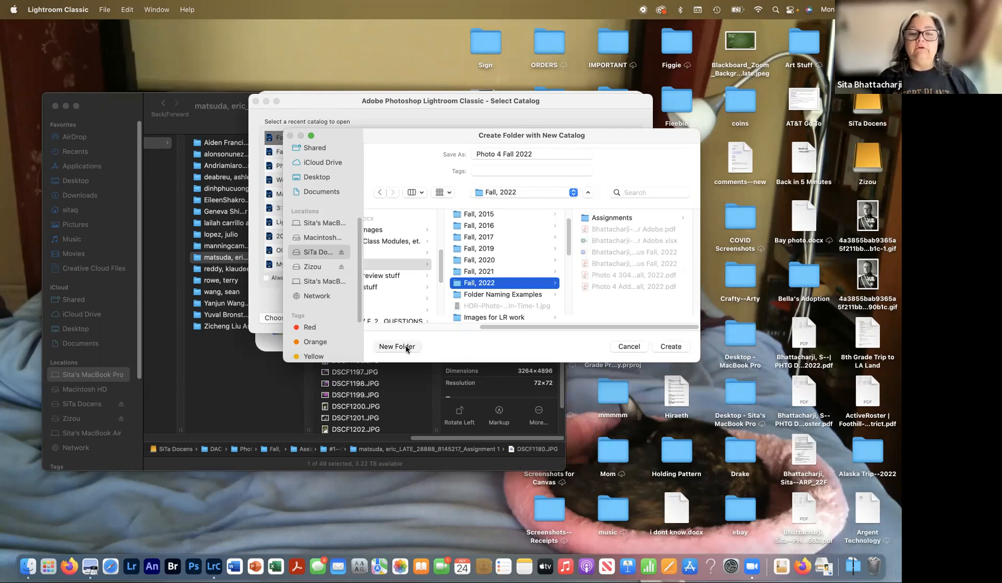
- Make an 'LR' folder in Fall, 2022 and create the Photo 4 Fall 2022 catalog there
{"action": "type", "text": "LR"}
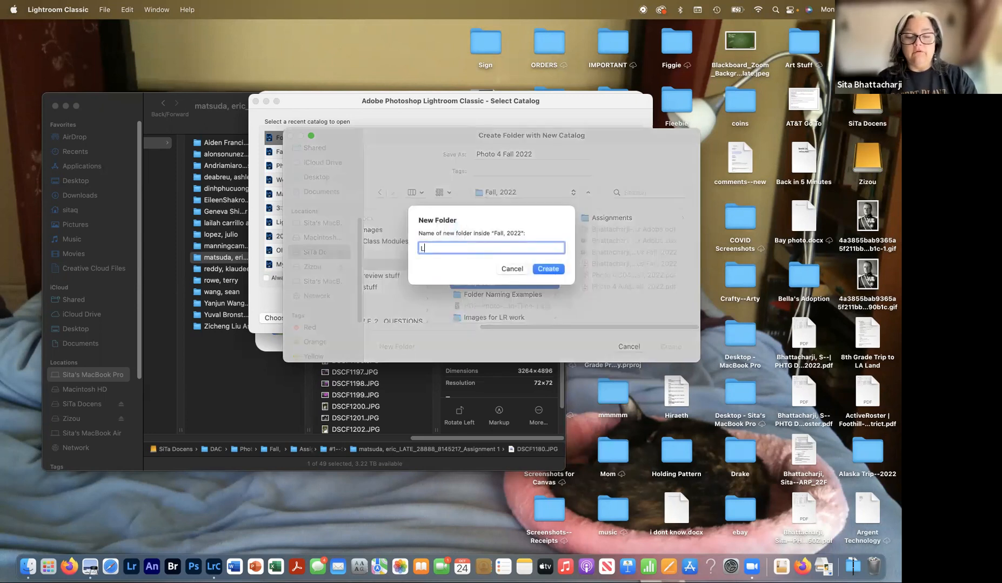
{"action": "left_click", "coordinate": [548, 269]}
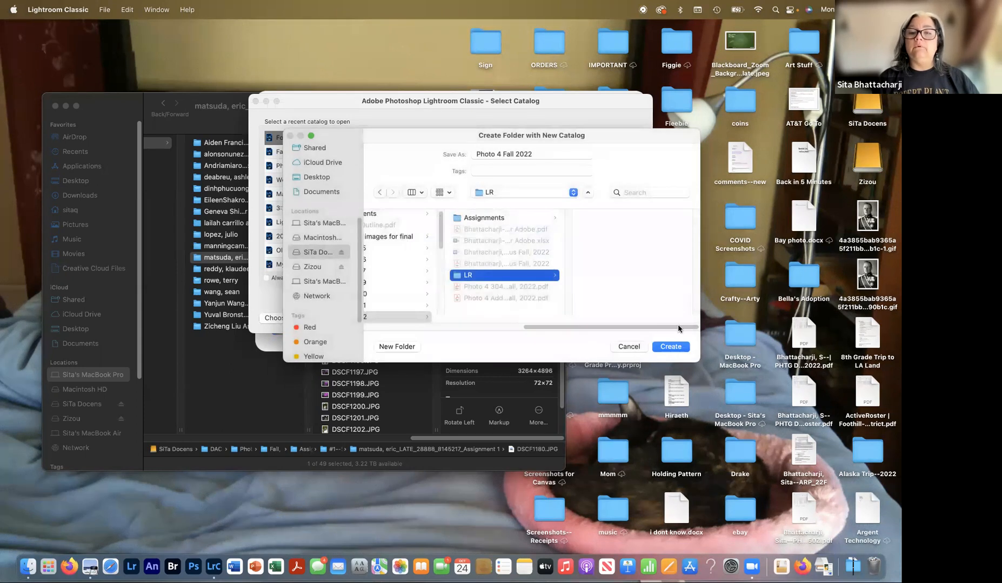
{"action": "left_click", "coordinate": [670, 347]}
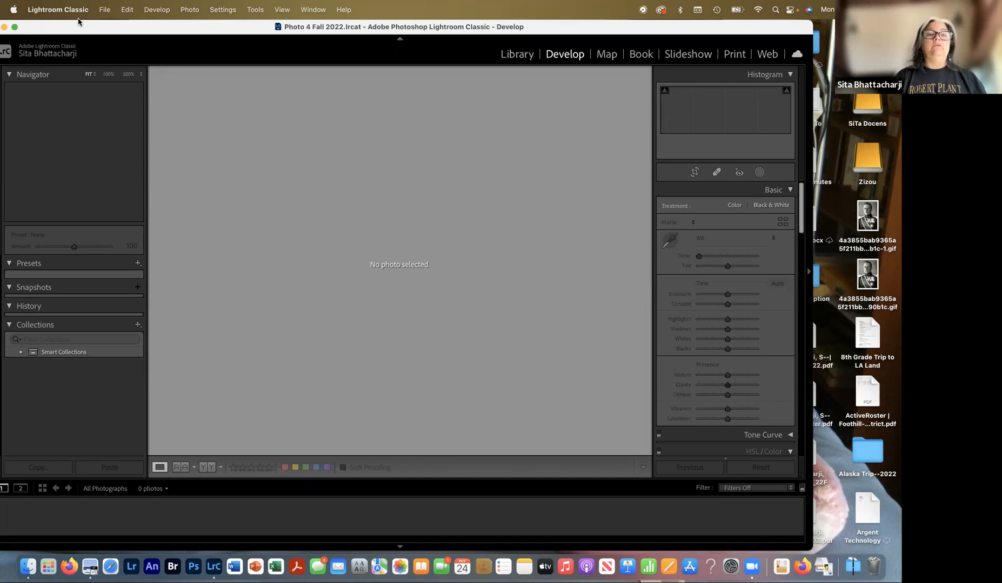
{"action": "left_click_drag", "start_coordinate": [79, 31], "coordinate": [103, 44]}
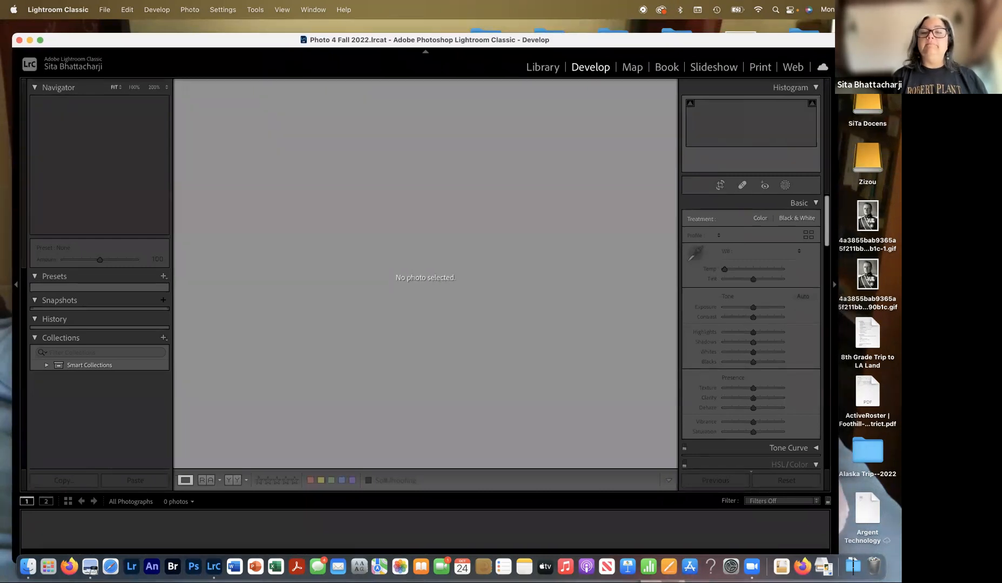
- Switch the empty Photo 4 Fall 2022 catalog to the Library module
{"action": "left_click", "coordinate": [537, 69]}
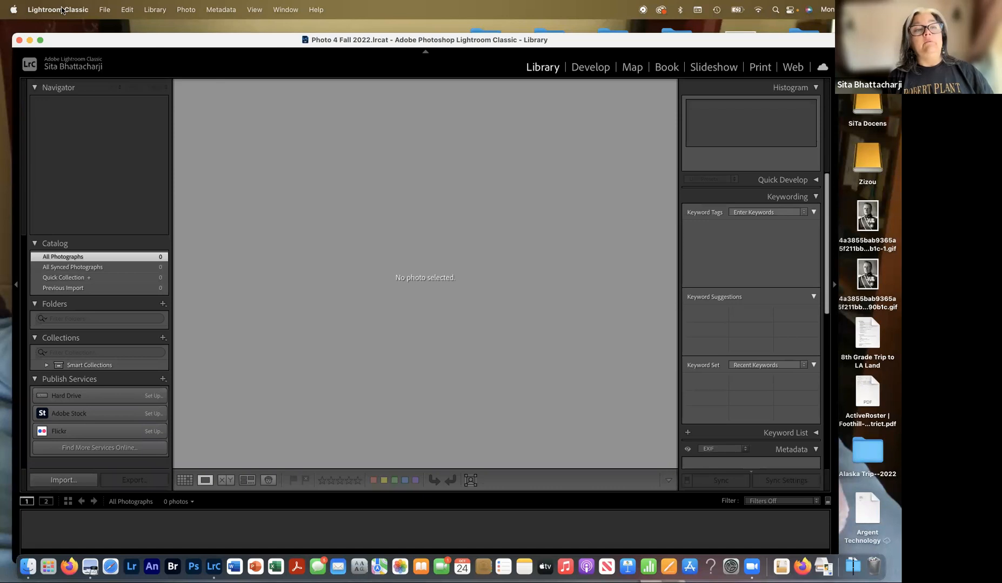
{"action": "left_click", "coordinate": [63, 10]}
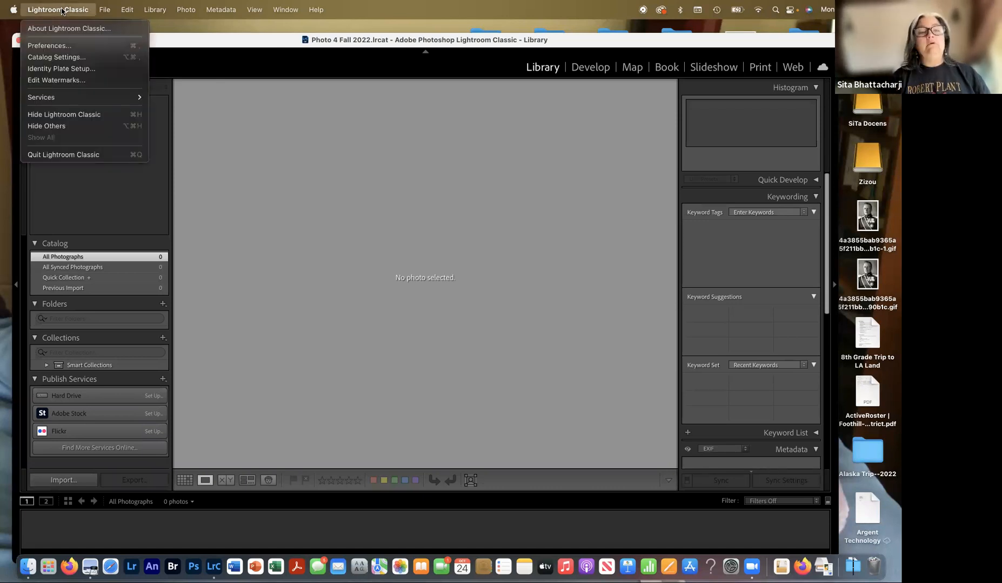
- Open Lightroom Classic Preferences on the General settings, shifted slightly left
{"action": "left_click", "coordinate": [49, 45]}
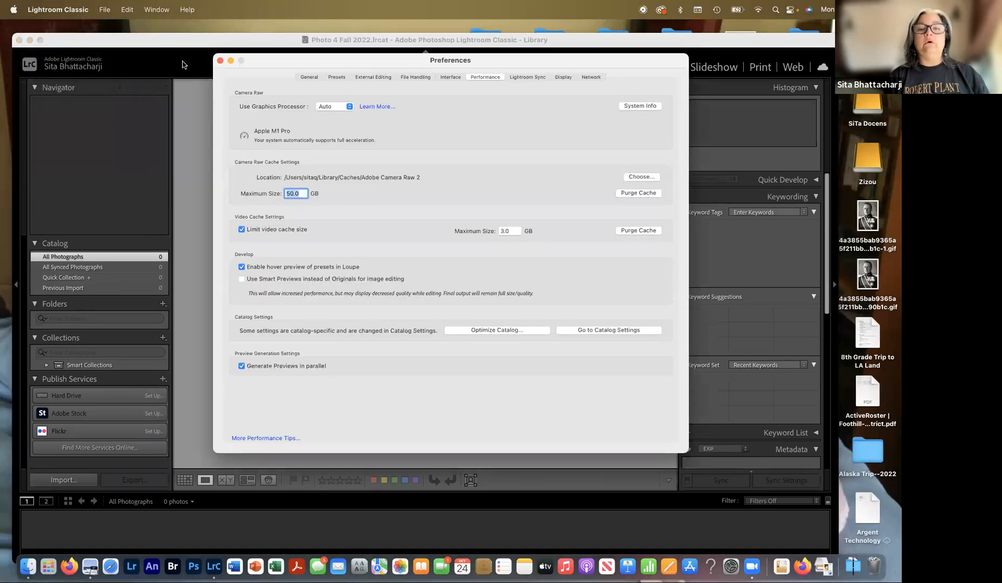
{"action": "left_click", "coordinate": [307, 77]}
{"action": "left_click_drag", "start_coordinate": [267, 62], "coordinate": [216, 57]}
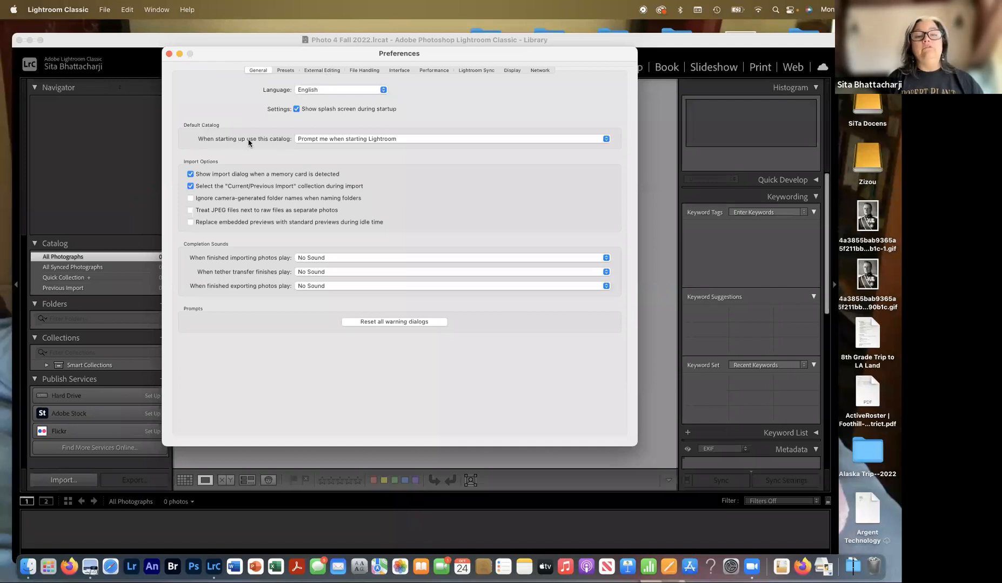
{"action": "left_click", "coordinate": [350, 140]}
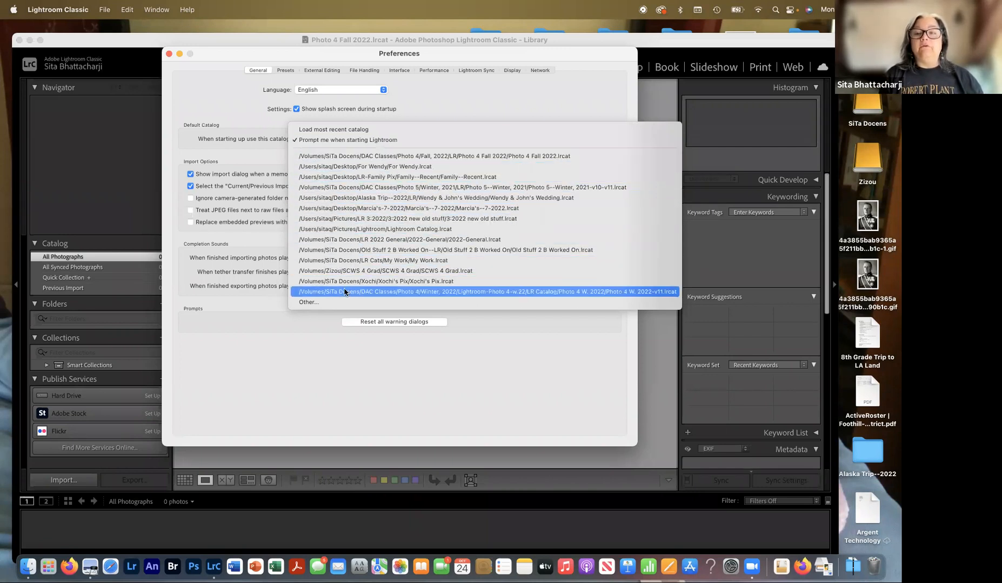
{"action": "left_click", "coordinate": [344, 142]}
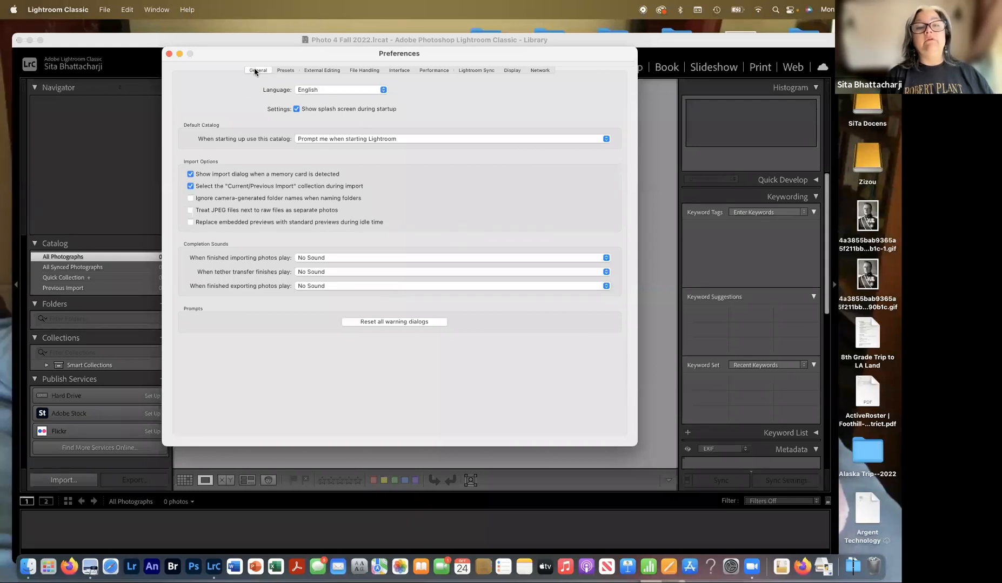
- Review the Presets preferences, then bring up the External Editing settings
{"action": "left_click", "coordinate": [286, 70]}
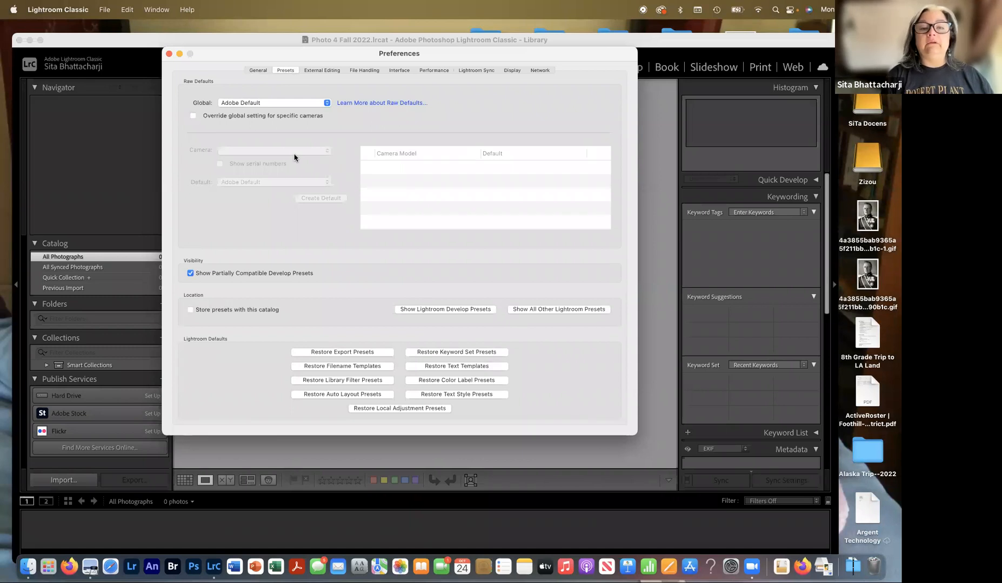
{"action": "left_click", "coordinate": [329, 70]}
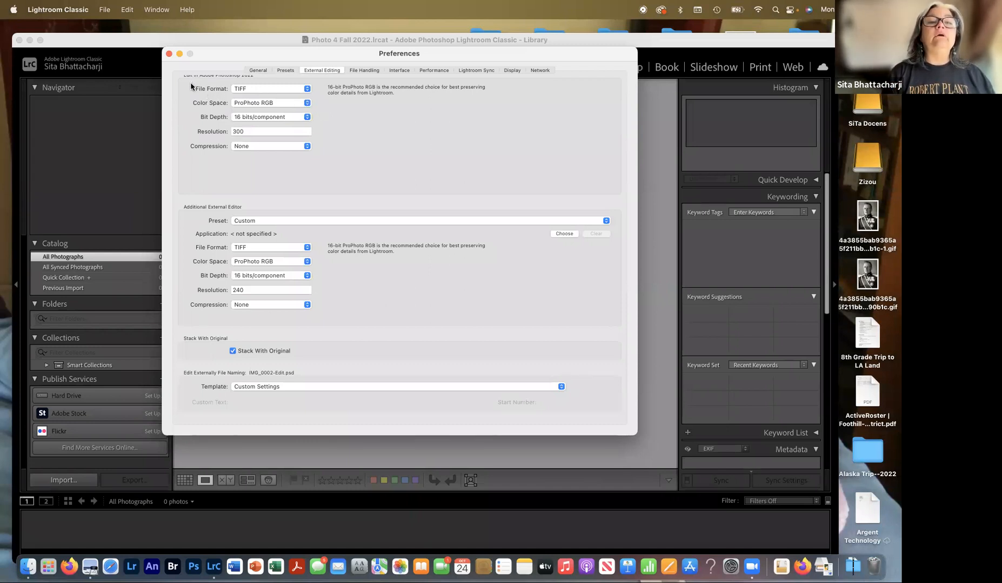
{"action": "left_click", "coordinate": [250, 90]}
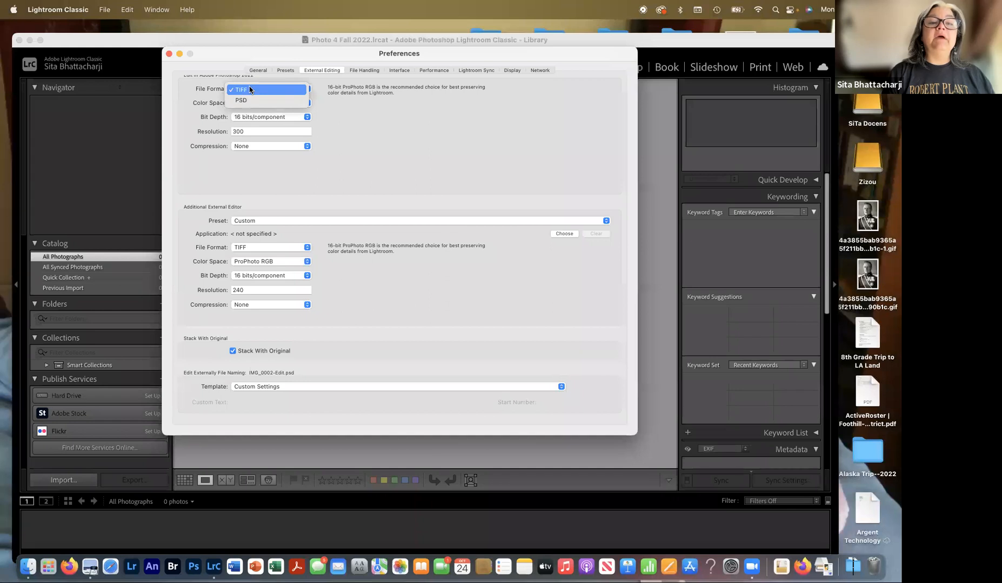
{"action": "left_click", "coordinate": [250, 90]}
{"action": "left_click", "coordinate": [251, 105]}
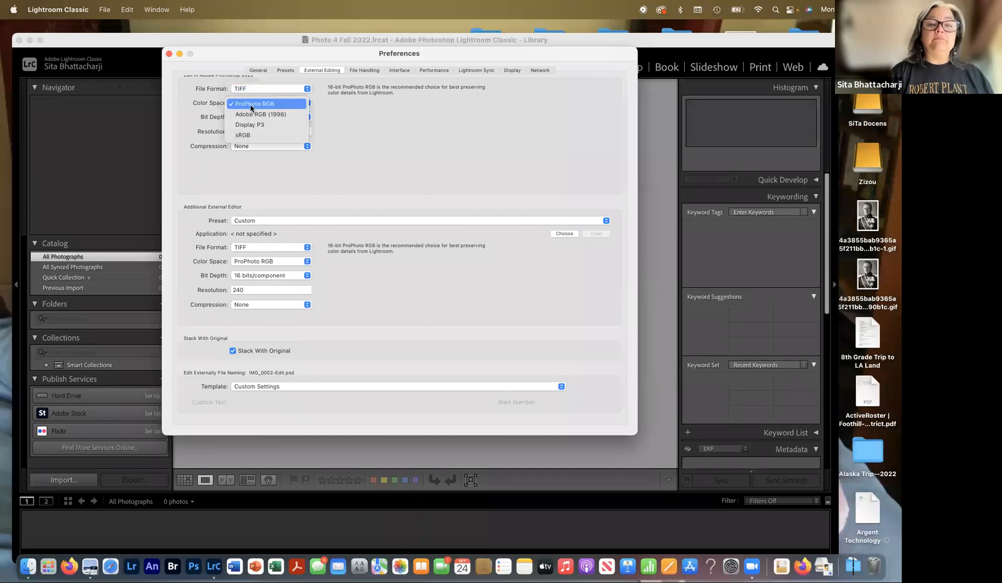
{"action": "left_click", "coordinate": [286, 108]}
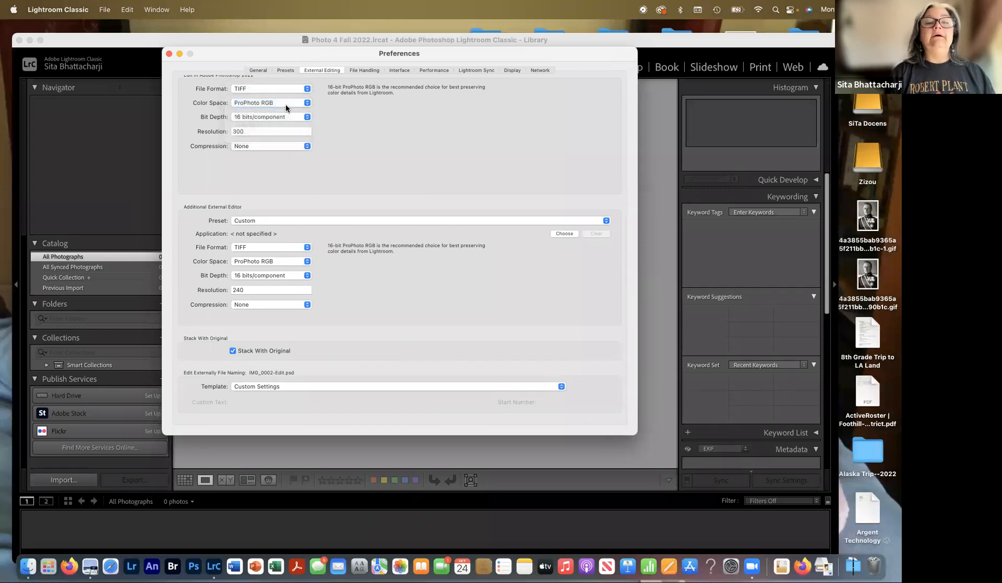
{"action": "left_click", "coordinate": [285, 117]}
{"action": "left_click", "coordinate": [286, 117]}
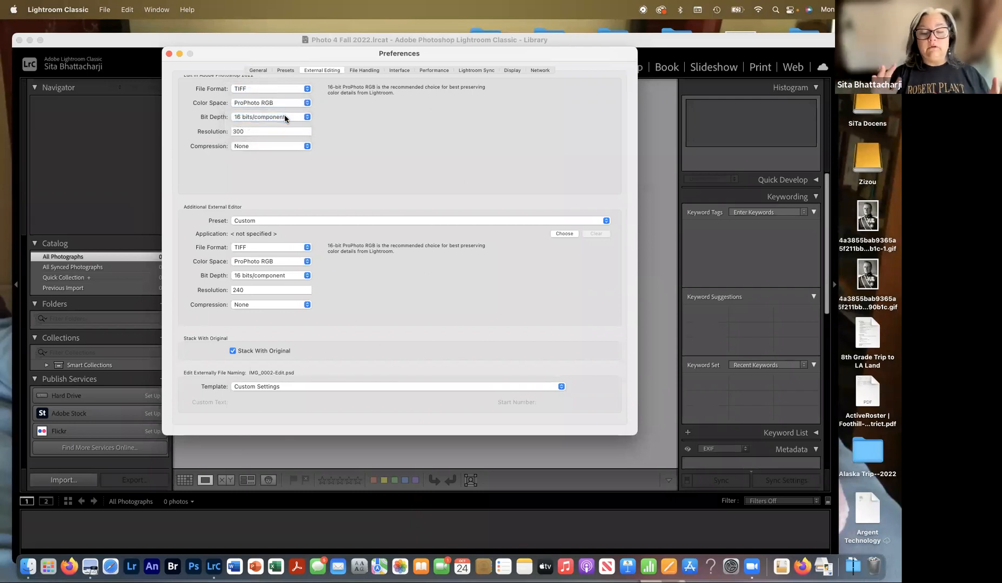
{"action": "left_click", "coordinate": [268, 148]}
{"action": "left_click", "coordinate": [265, 149]}
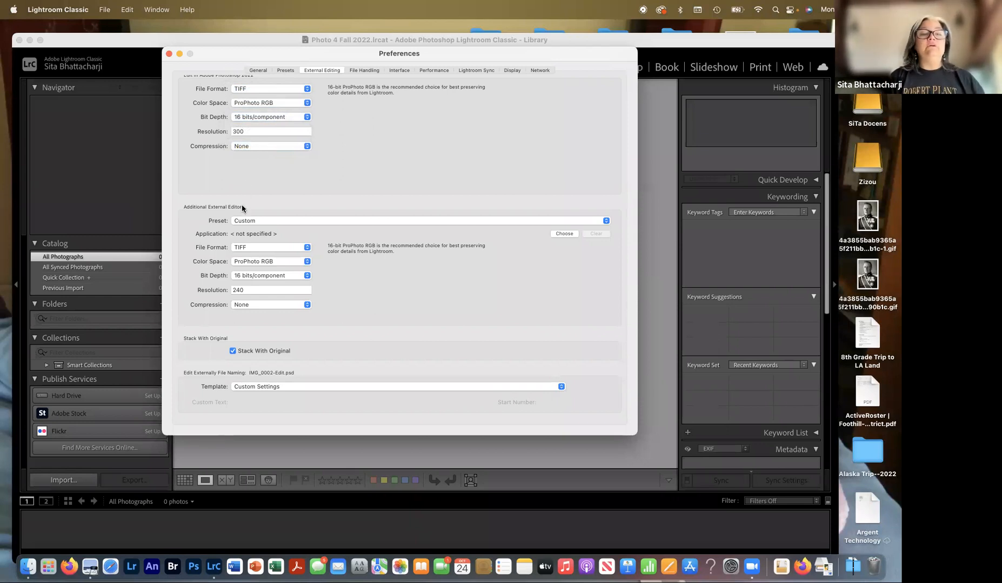
{"action": "left_click", "coordinate": [248, 222]}
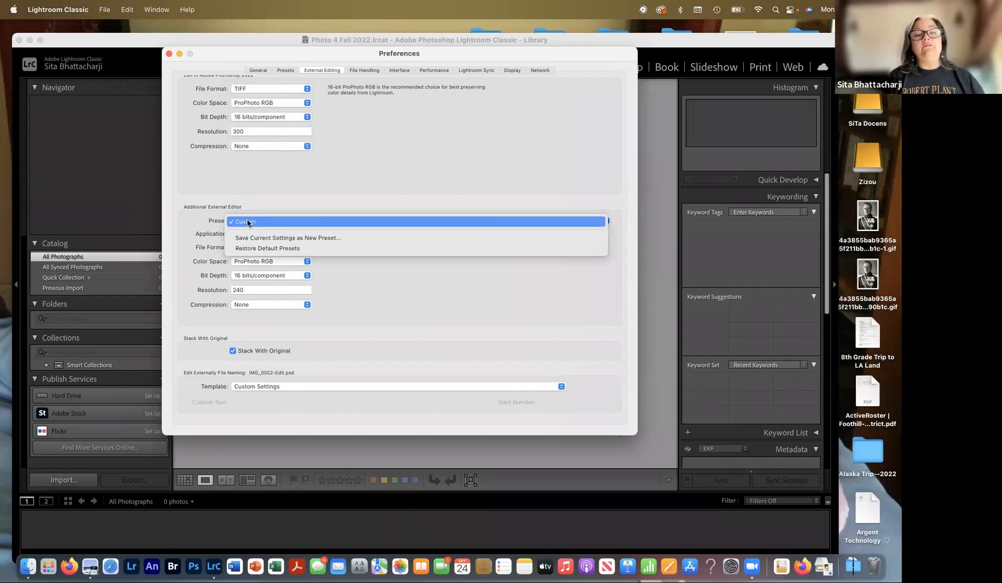
{"action": "left_click", "coordinate": [248, 222]}
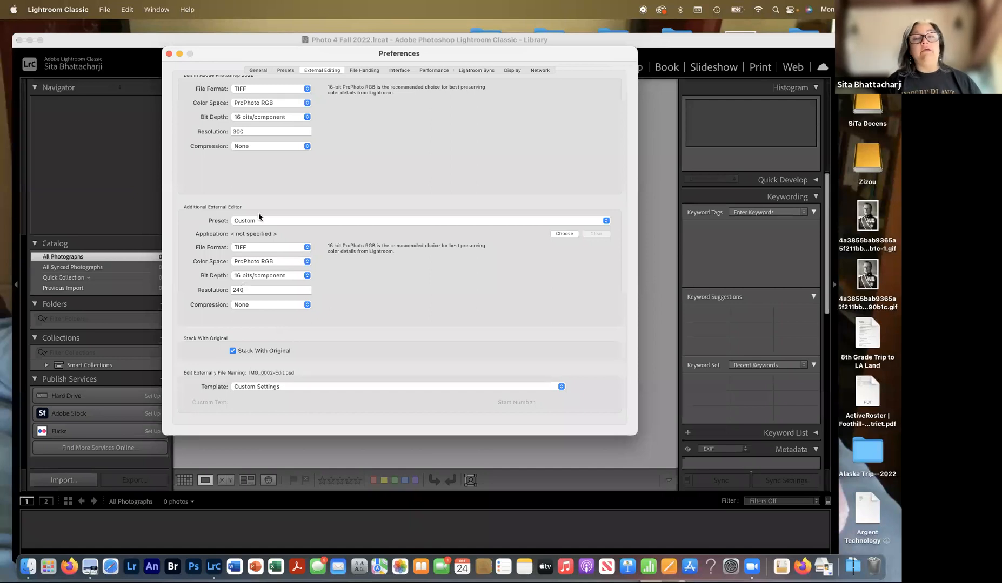
- Keep File Handling at lowercase dng extension, Full Size JPEG previews and / : illegal characters
{"action": "left_click", "coordinate": [365, 71]}
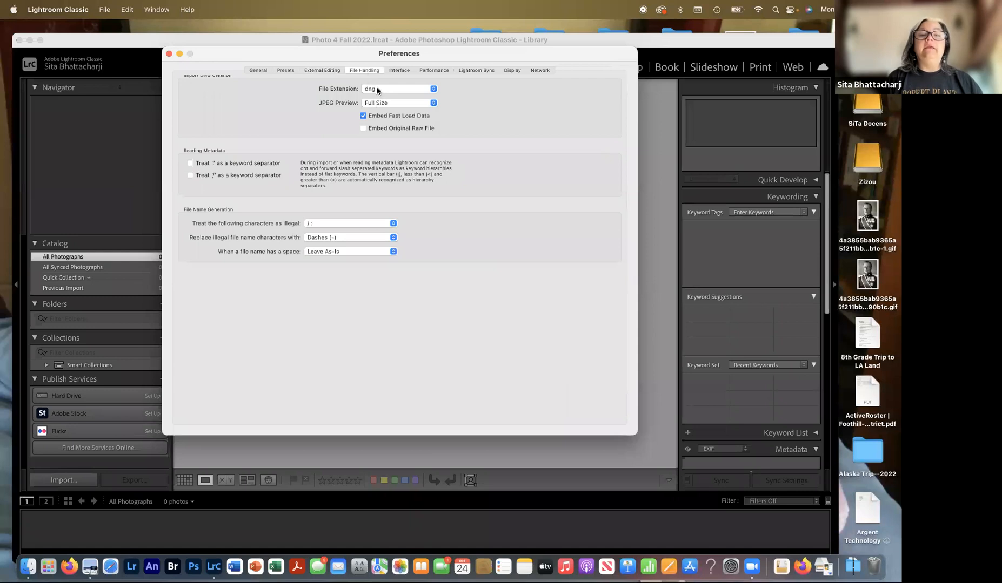
{"action": "left_click", "coordinate": [374, 90]}
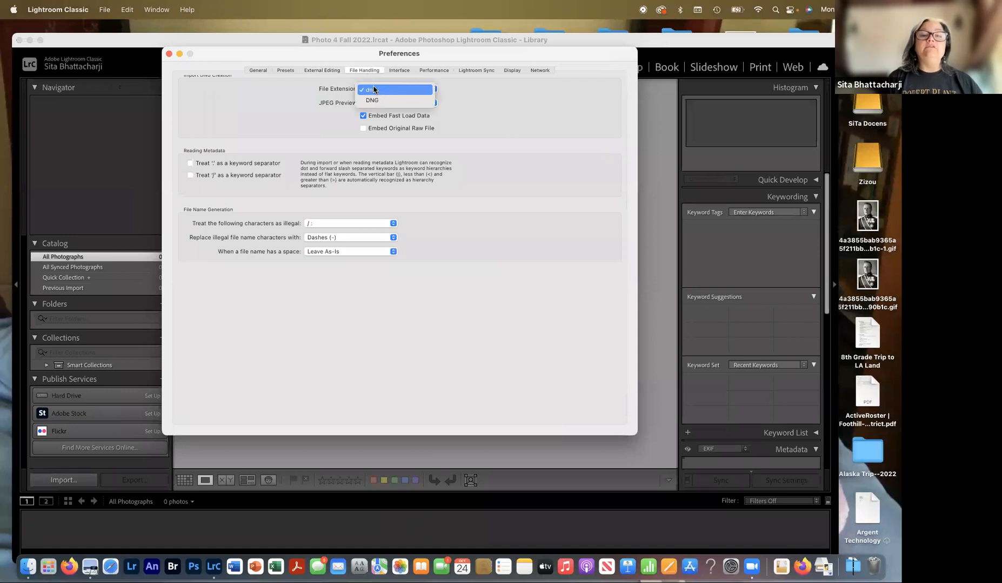
{"action": "left_click", "coordinate": [374, 90]}
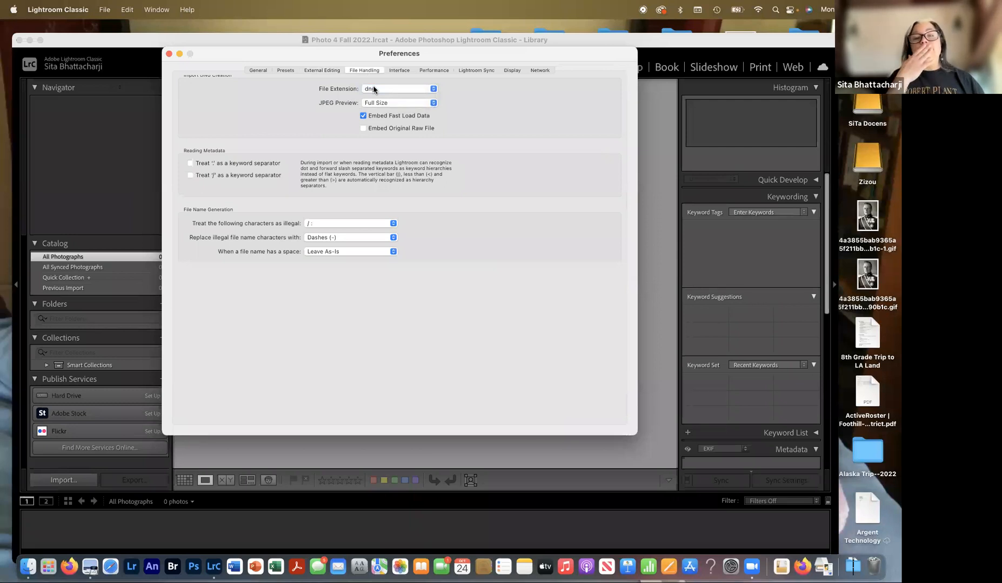
{"action": "left_click", "coordinate": [407, 109]}
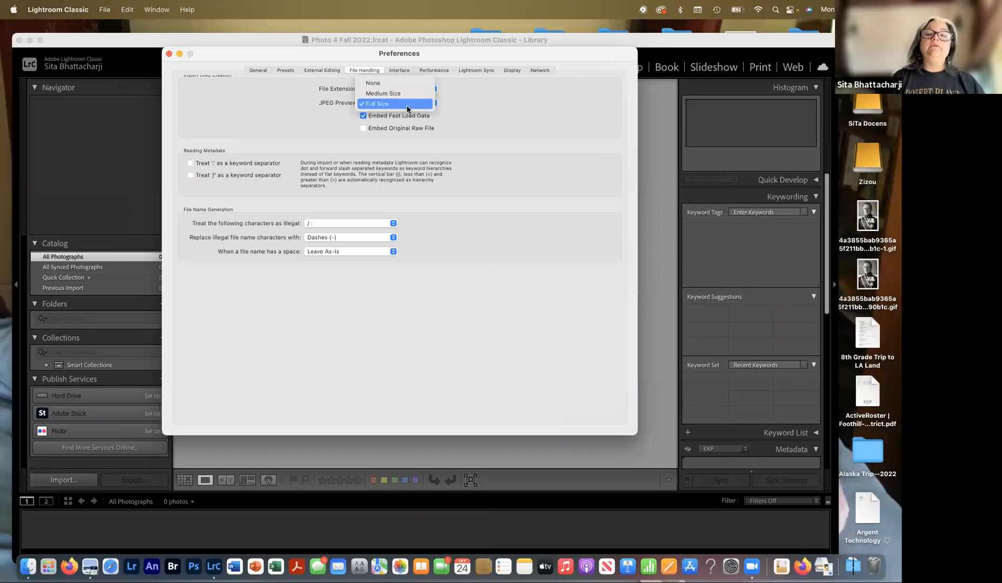
{"action": "left_click", "coordinate": [405, 103]}
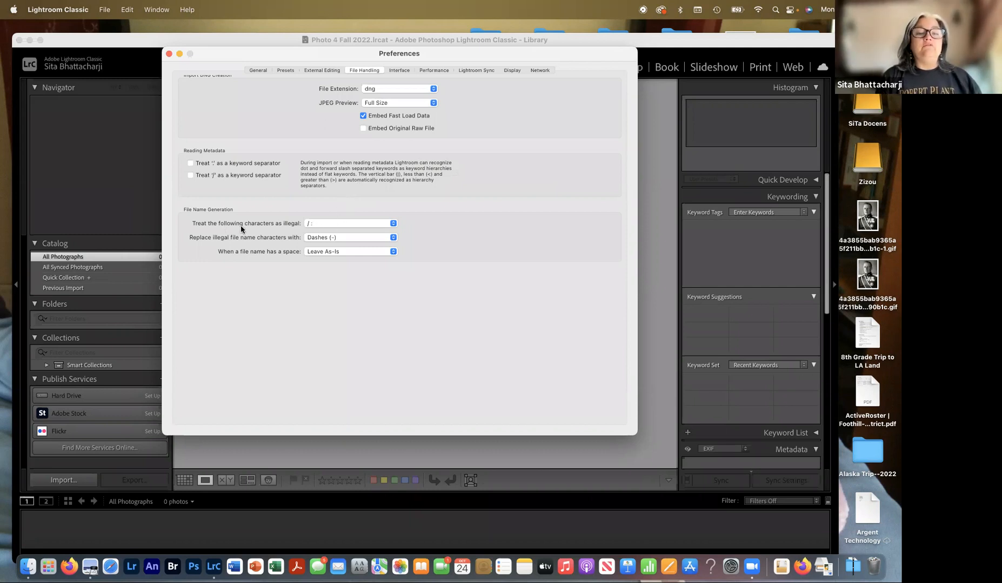
{"action": "left_click", "coordinate": [356, 227]}
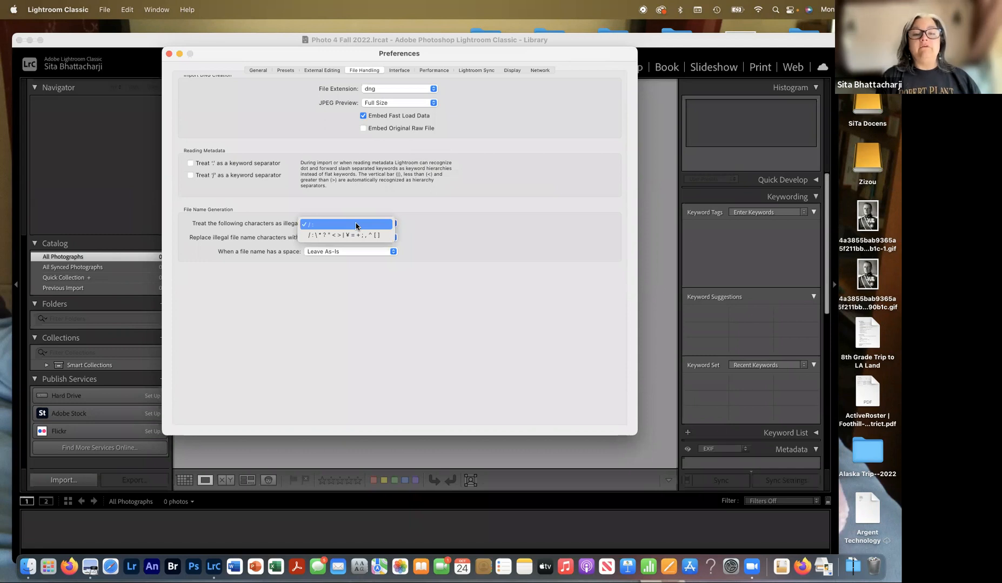
{"action": "left_click", "coordinate": [357, 225]}
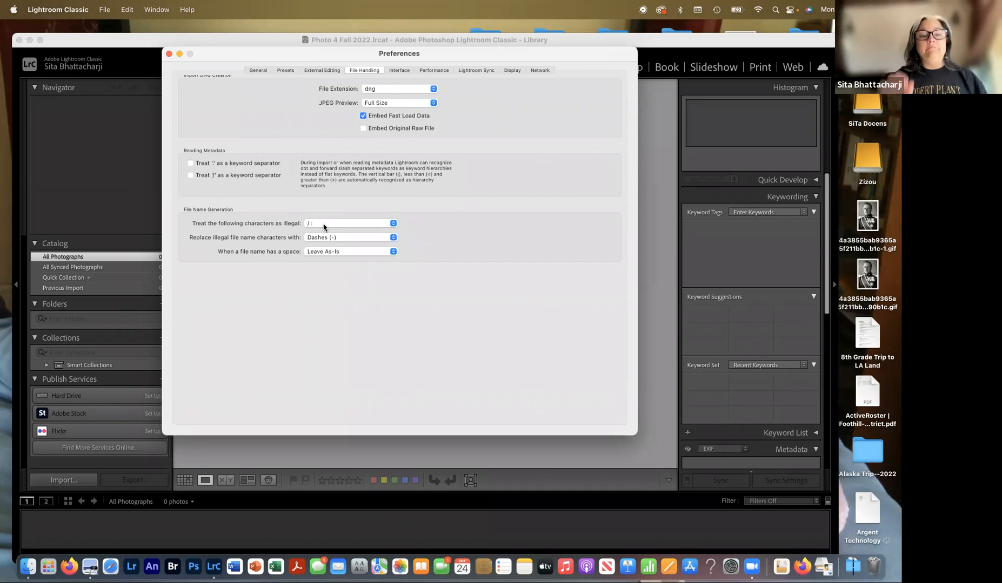
{"action": "left_click", "coordinate": [404, 70]}
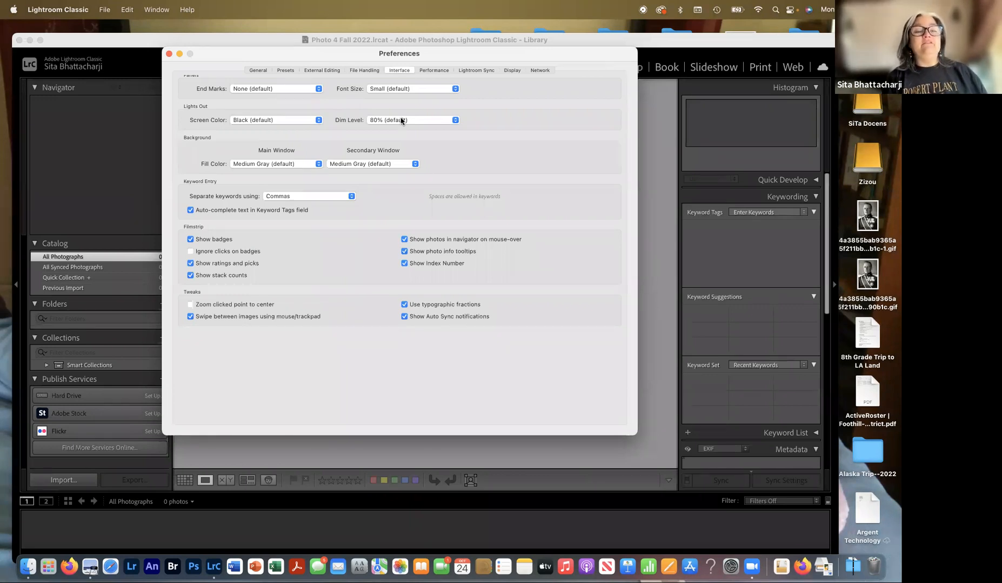
{"action": "left_click", "coordinate": [403, 92]}
{"action": "left_click", "coordinate": [400, 100]}
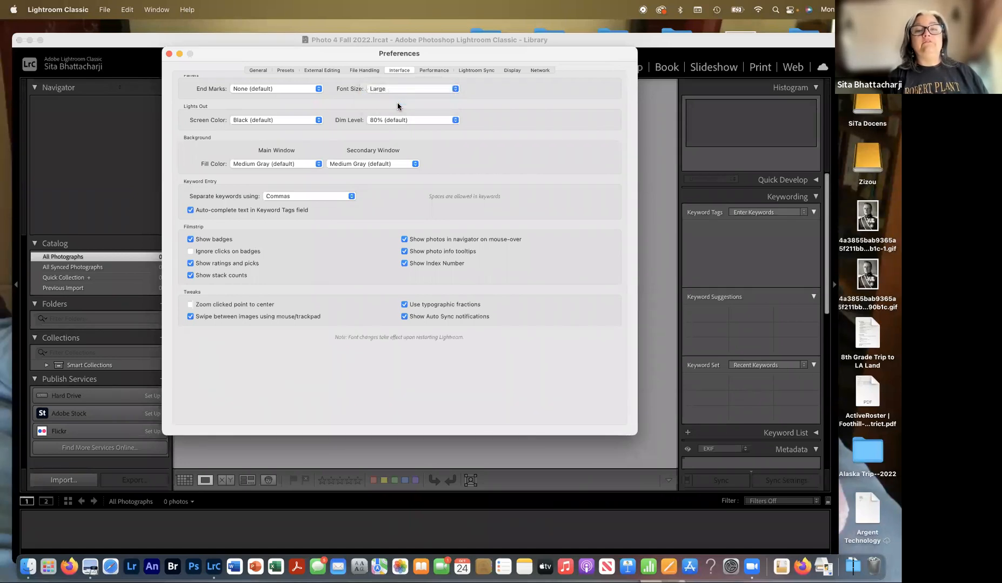
{"action": "left_click", "coordinate": [398, 94]}
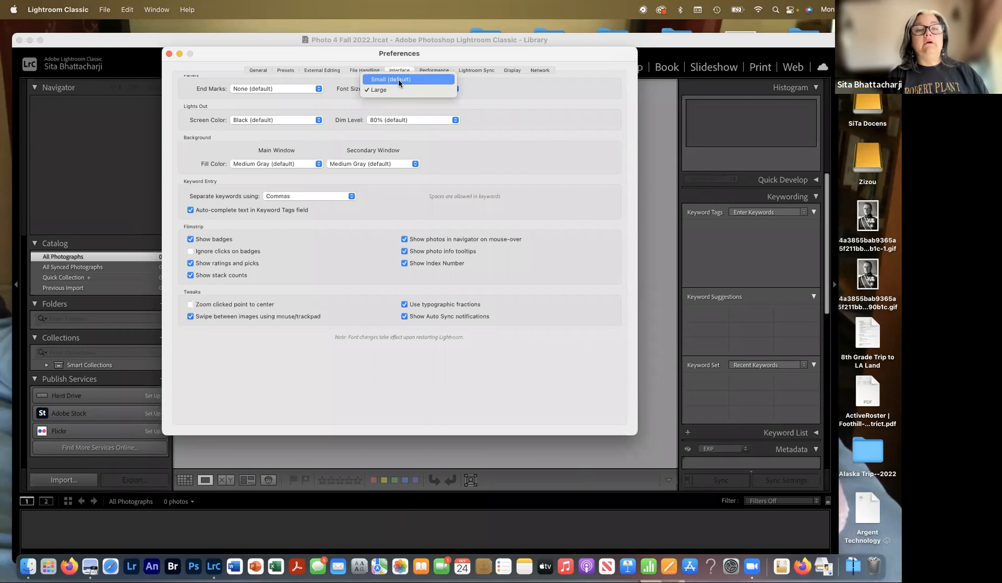
{"action": "left_click", "coordinate": [400, 82]}
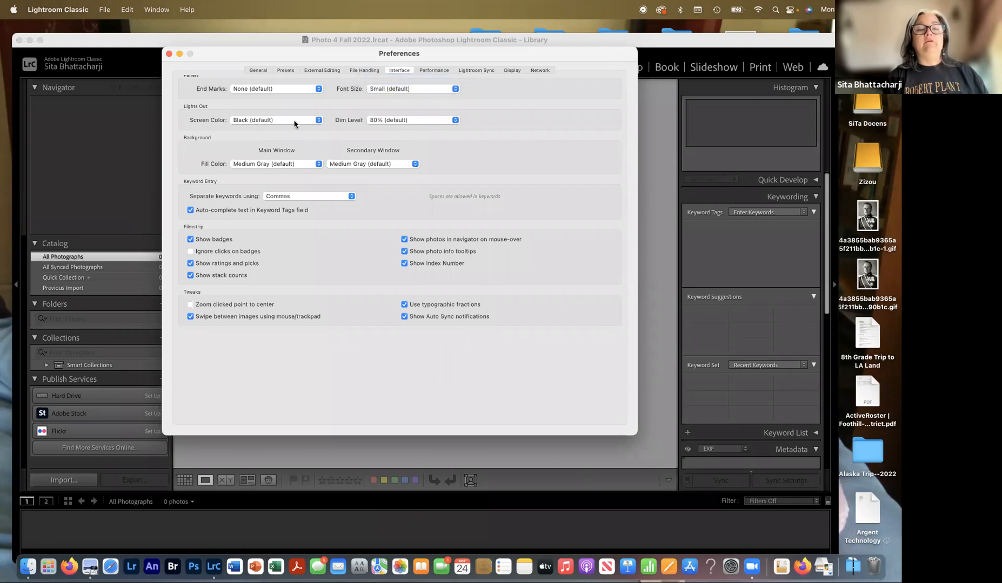
{"action": "left_click", "coordinate": [295, 124]}
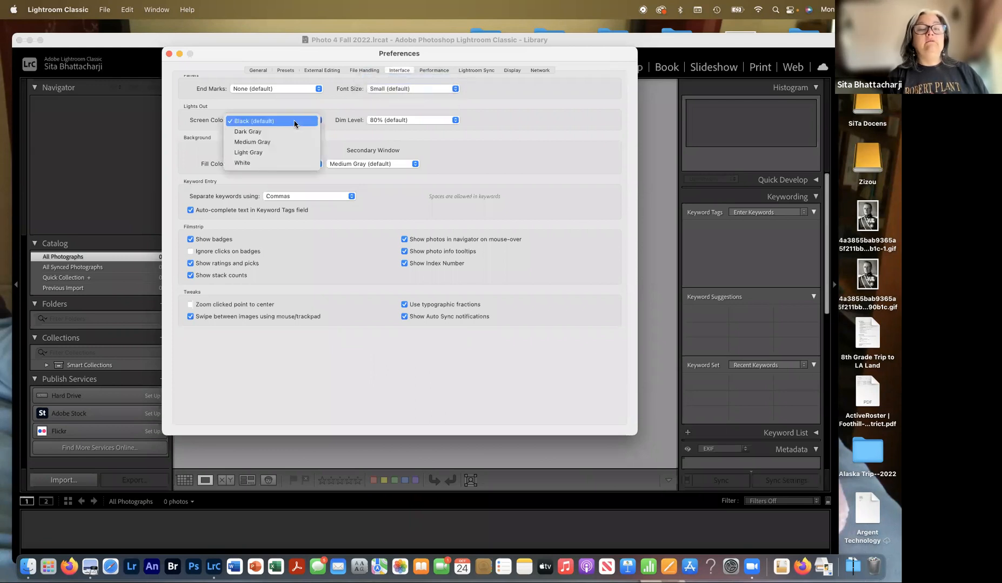
{"action": "left_click", "coordinate": [295, 123]}
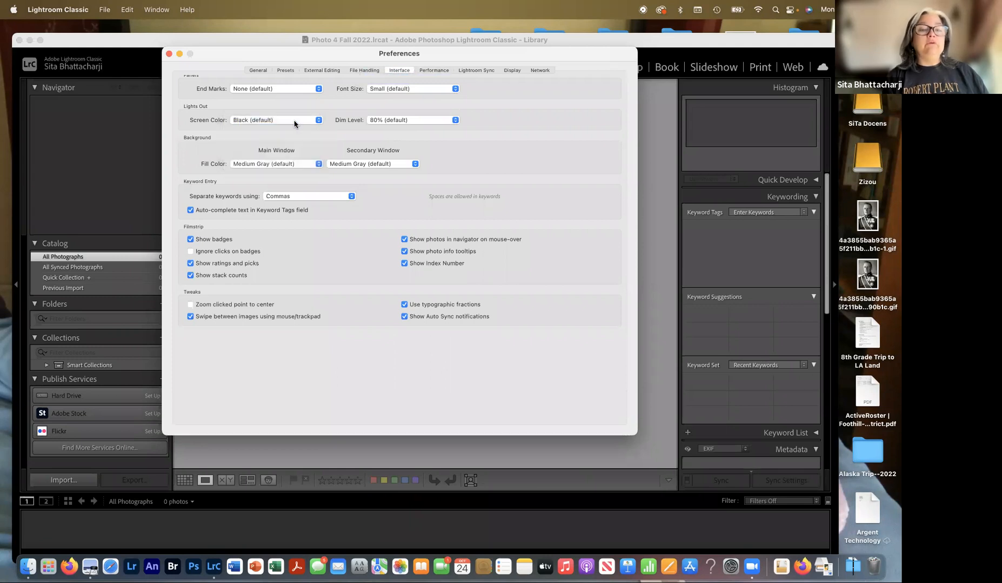
{"action": "left_click", "coordinate": [424, 70]}
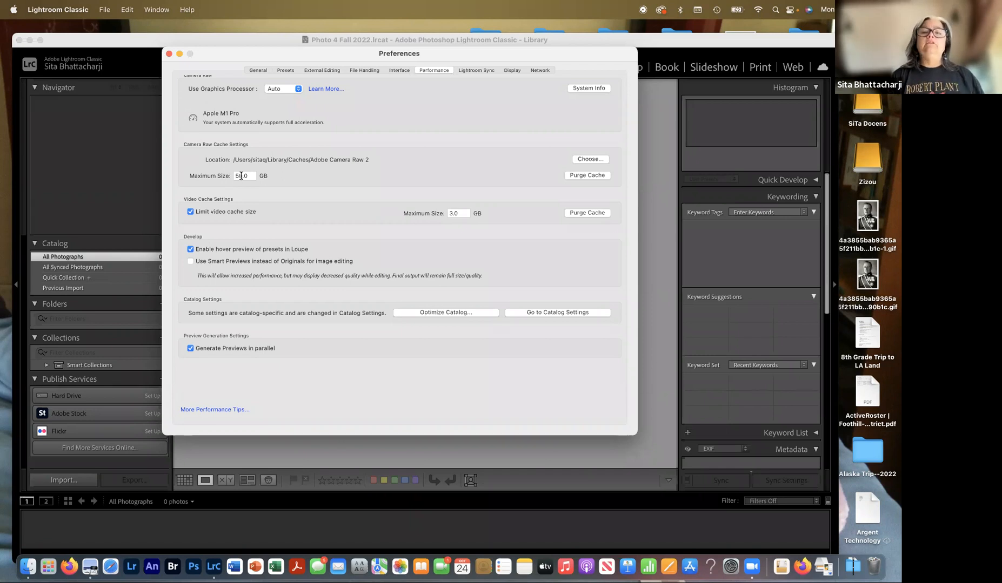
- View the Lightroom Sync preferences, showing status Subscribed with nothing pending
{"action": "left_click", "coordinate": [473, 70]}
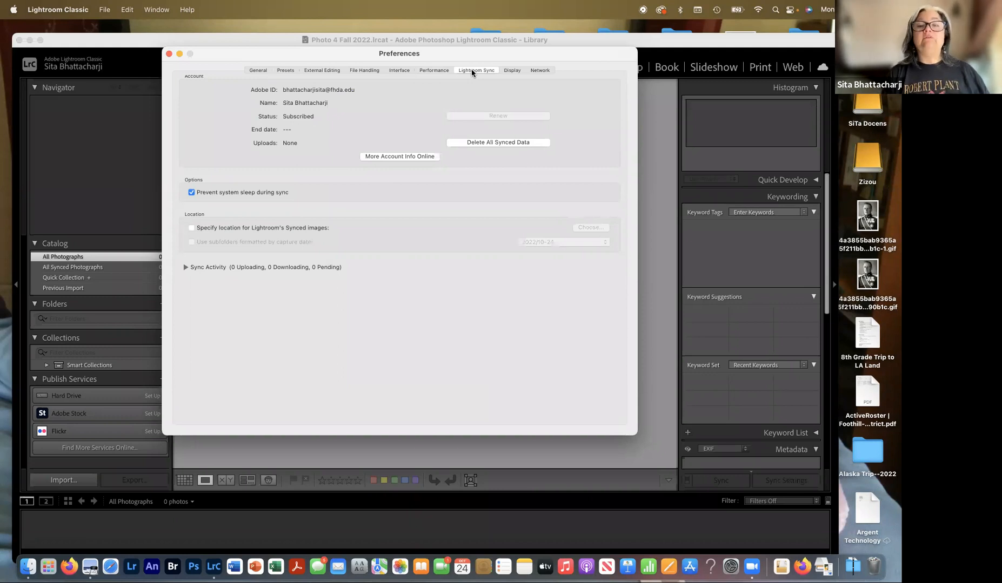
- Review the Display, Network and General preferences, then close the Preferences window
{"action": "left_click", "coordinate": [513, 71]}
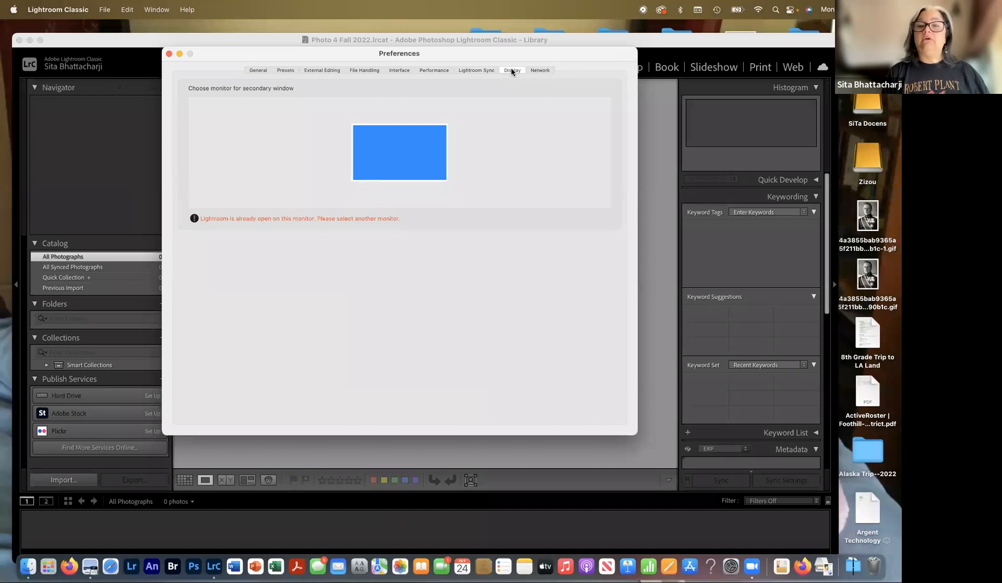
{"action": "left_click", "coordinate": [540, 70]}
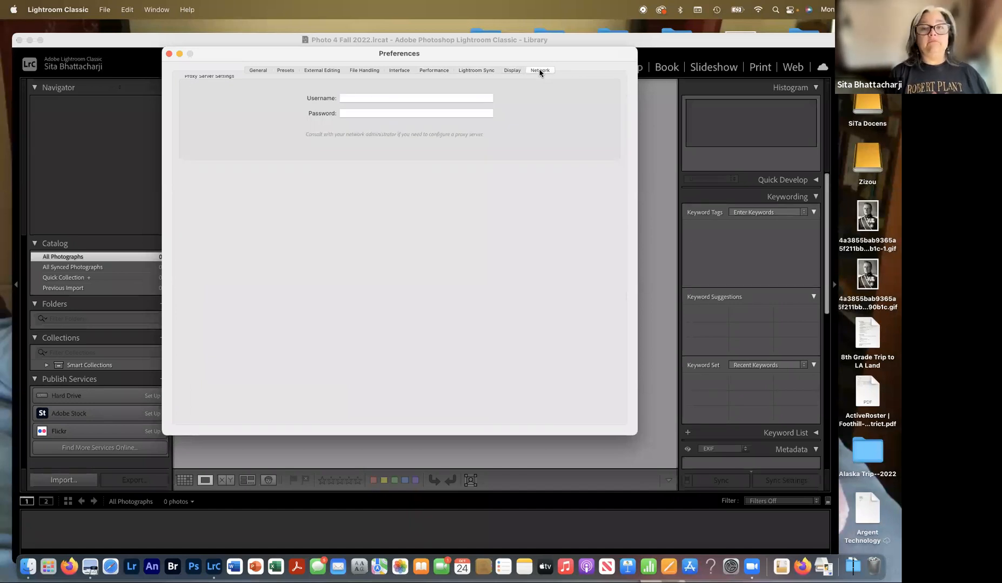
{"action": "left_click", "coordinate": [258, 70]}
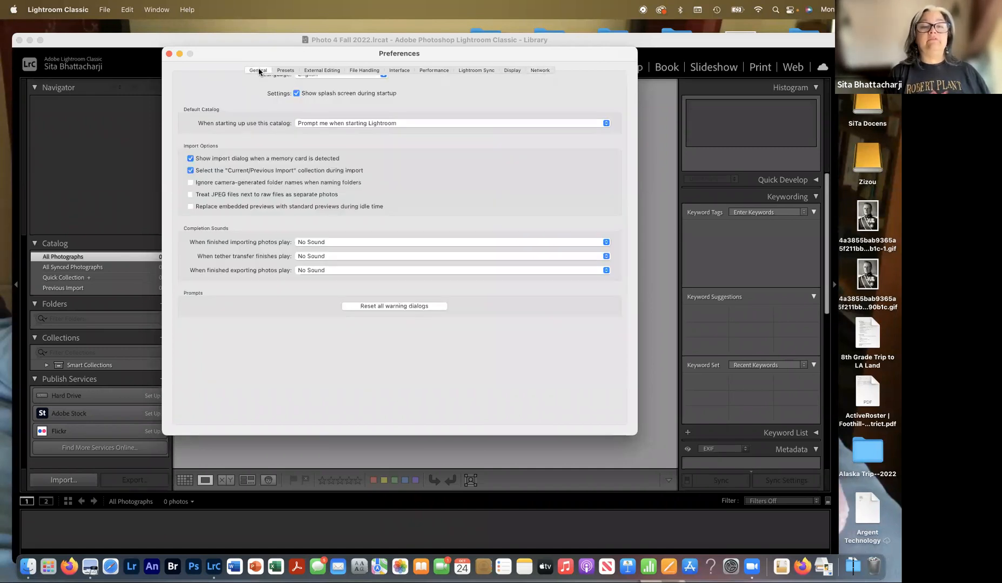
{"action": "left_click", "coordinate": [168, 54]}
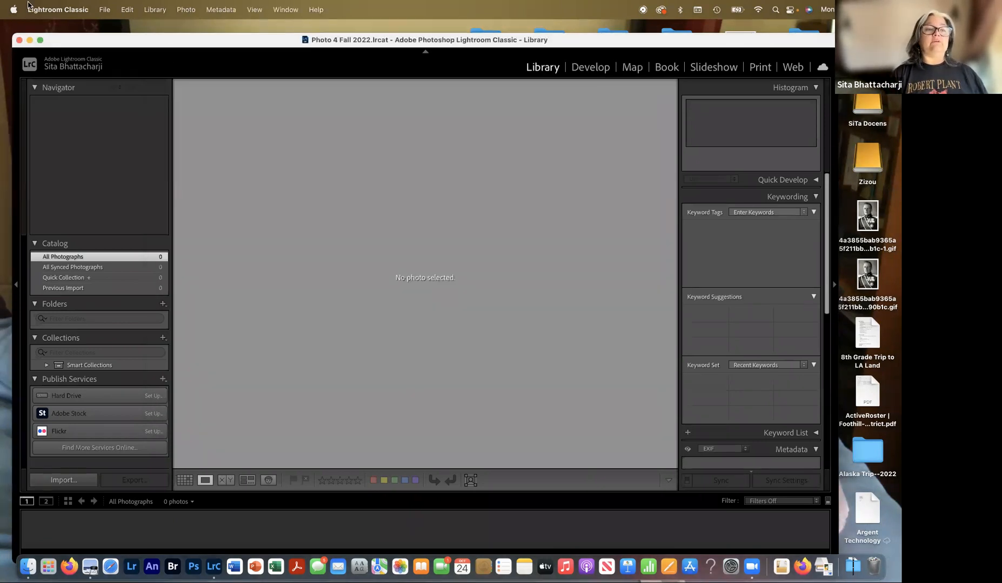
{"action": "left_click", "coordinate": [53, 12]}
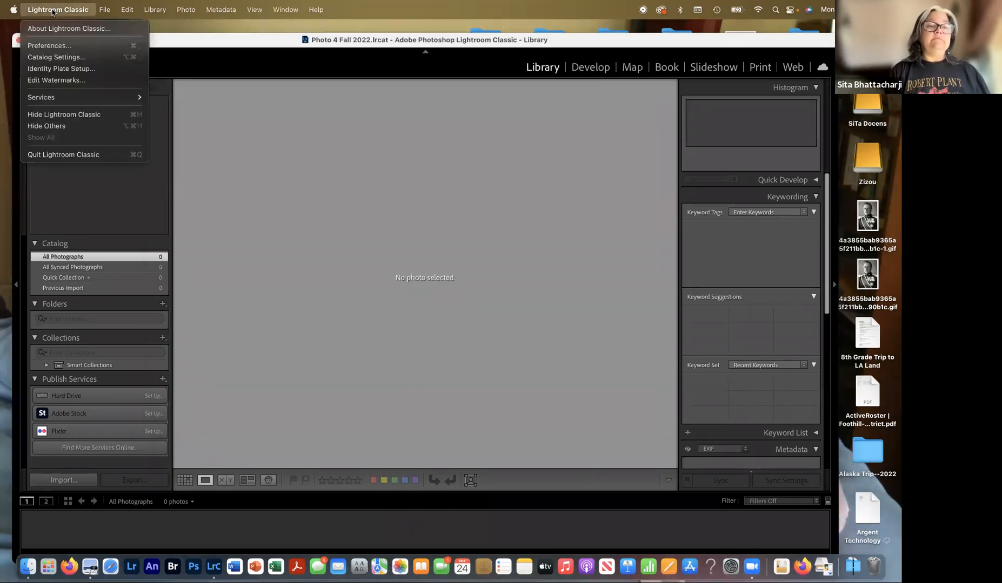
- In Catalog Settings, back up the catalog 'Every time Lightroom exits', then view File Handling
{"action": "left_click", "coordinate": [60, 58]}
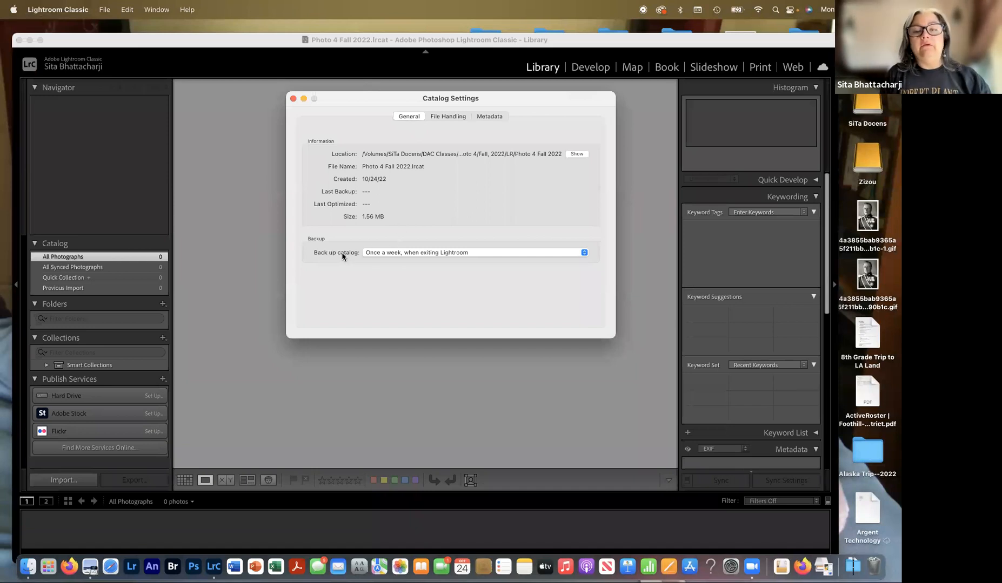
{"action": "left_click", "coordinate": [379, 253]}
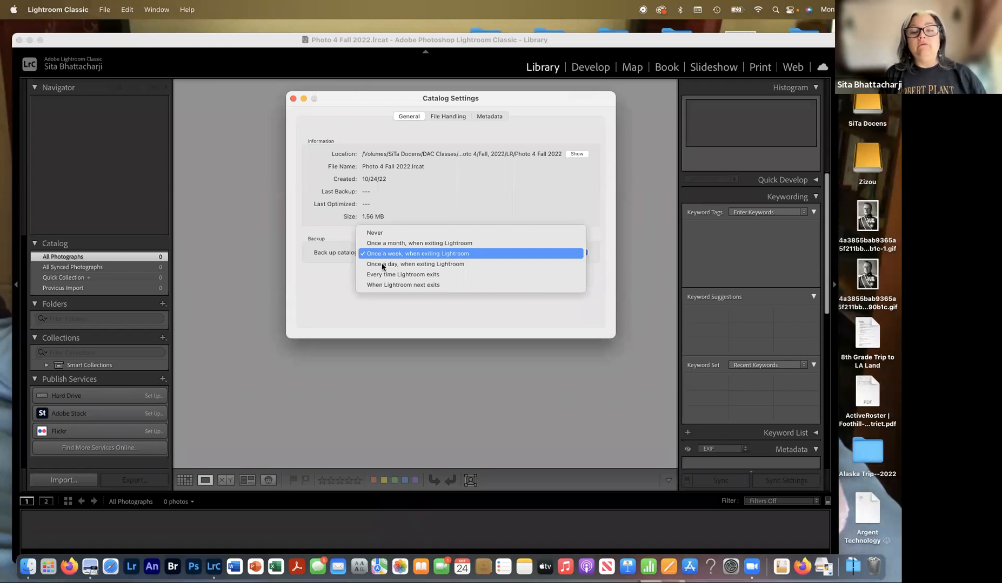
{"action": "left_click", "coordinate": [385, 275]}
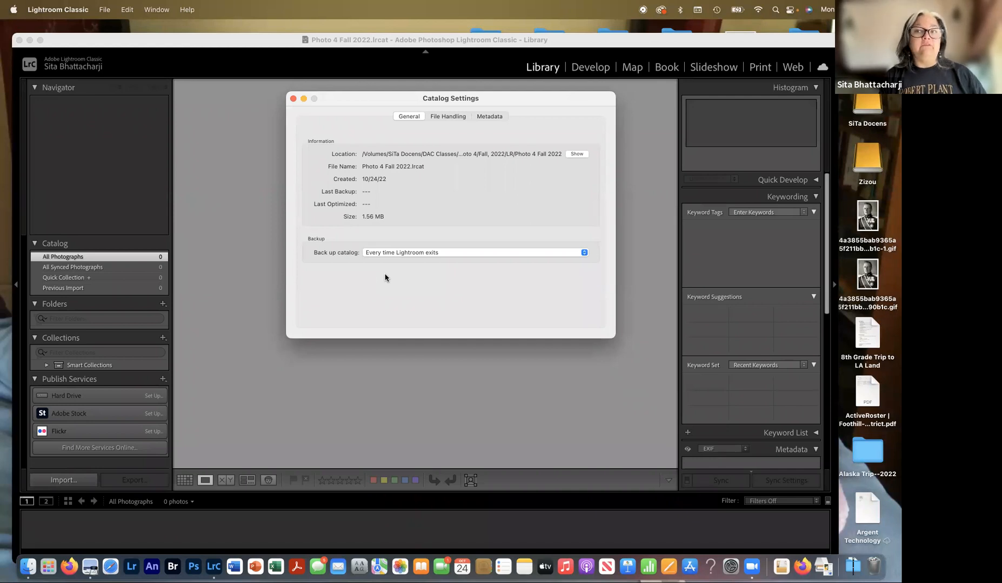
{"action": "left_click", "coordinate": [452, 117]}
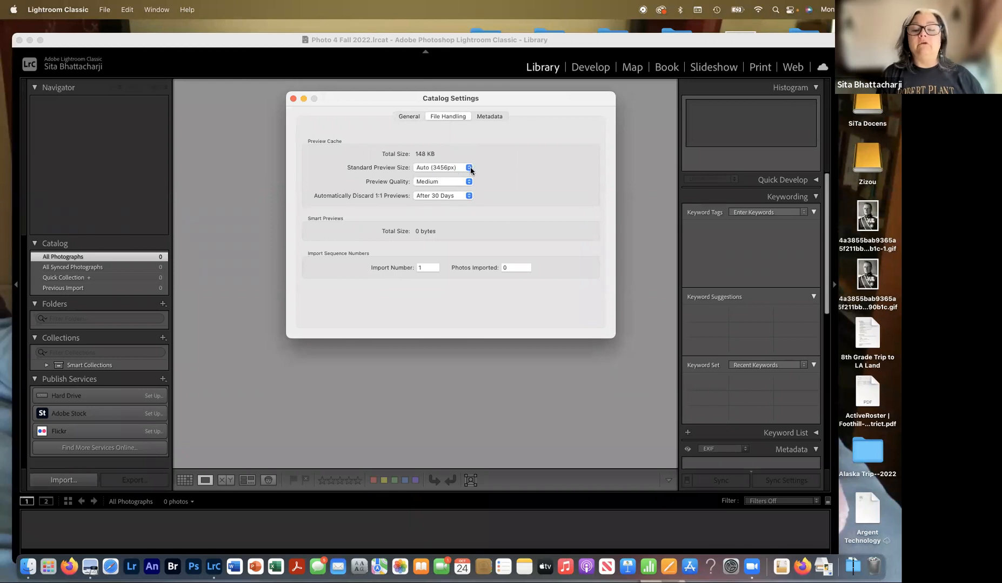
- Set Preview Quality to High and Discard 1:1 Previews to Never, then close Catalog Settings
{"action": "left_click", "coordinate": [445, 187]}
{"action": "left_click", "coordinate": [442, 177]}
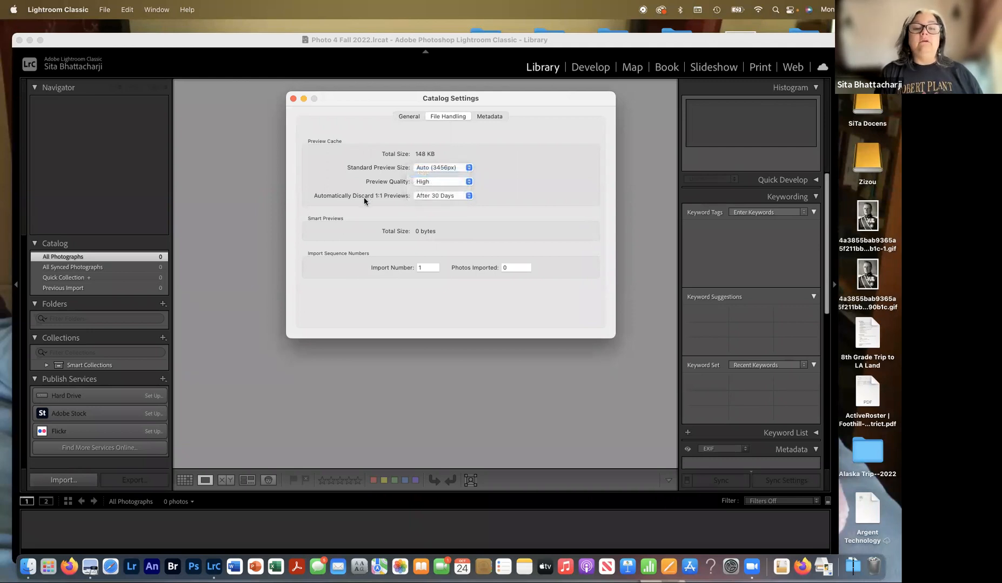
{"action": "left_click", "coordinate": [428, 198]}
{"action": "left_click", "coordinate": [428, 210]}
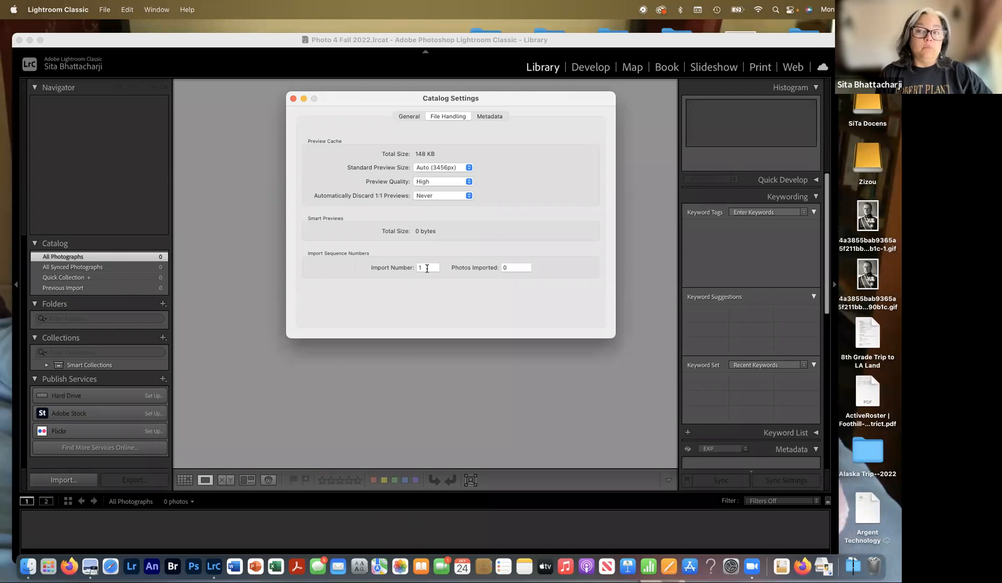
{"action": "left_click", "coordinate": [494, 117]}
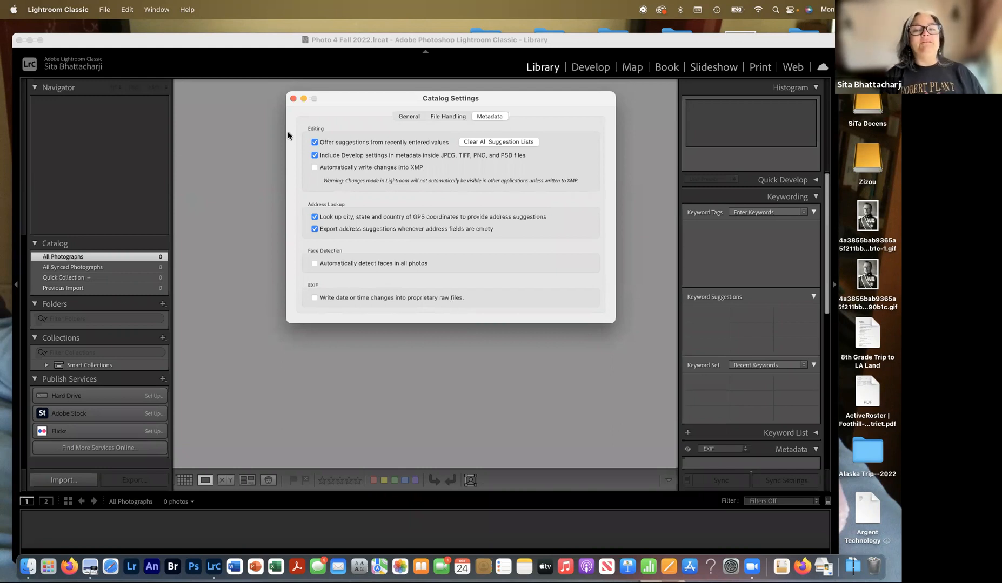
{"action": "left_click", "coordinate": [295, 99]}
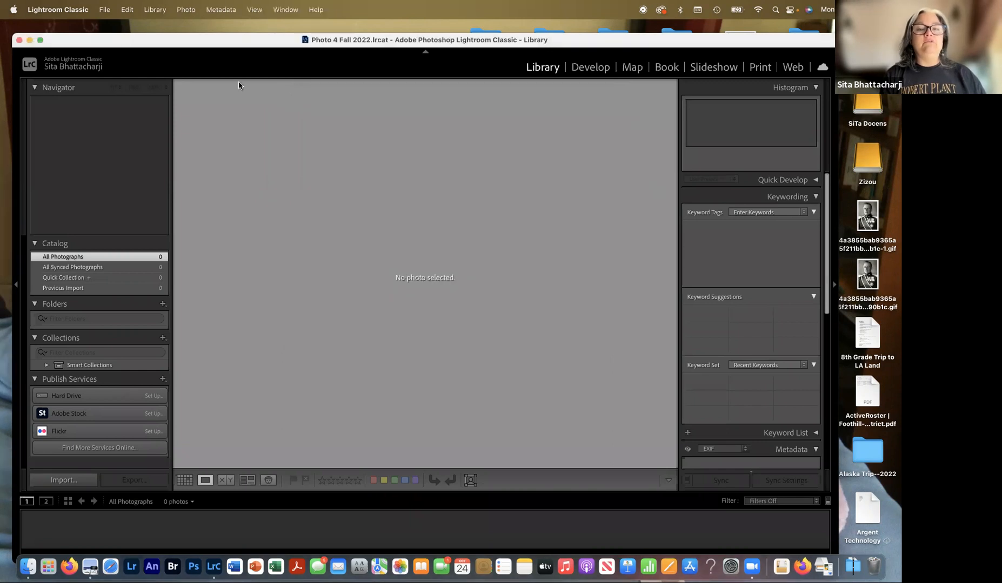
- Quit Lightroom Classic, confirming and backing up the catalog on exit, then relaunch it
{"action": "left_click", "coordinate": [72, 10]}
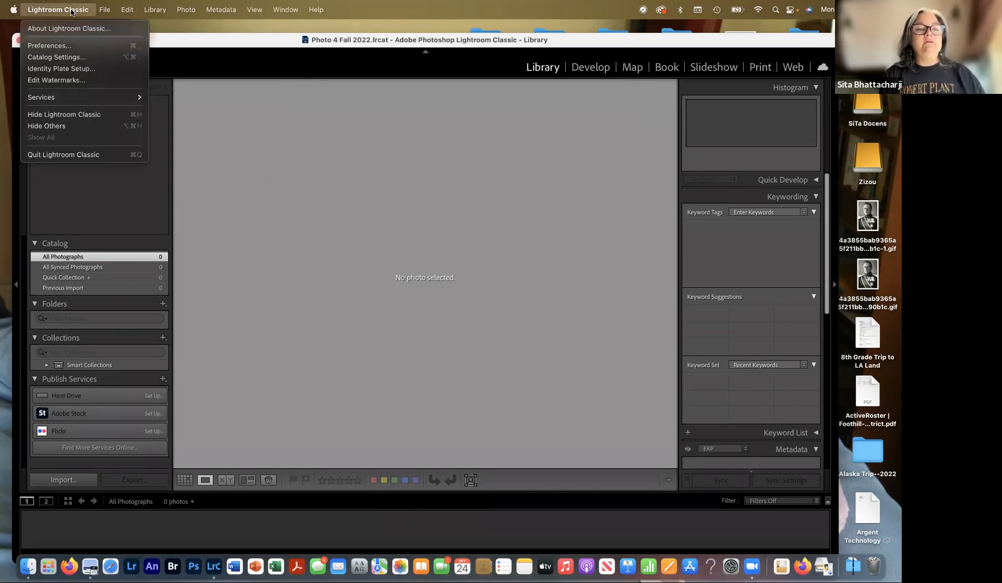
{"action": "left_click", "coordinate": [60, 157]}
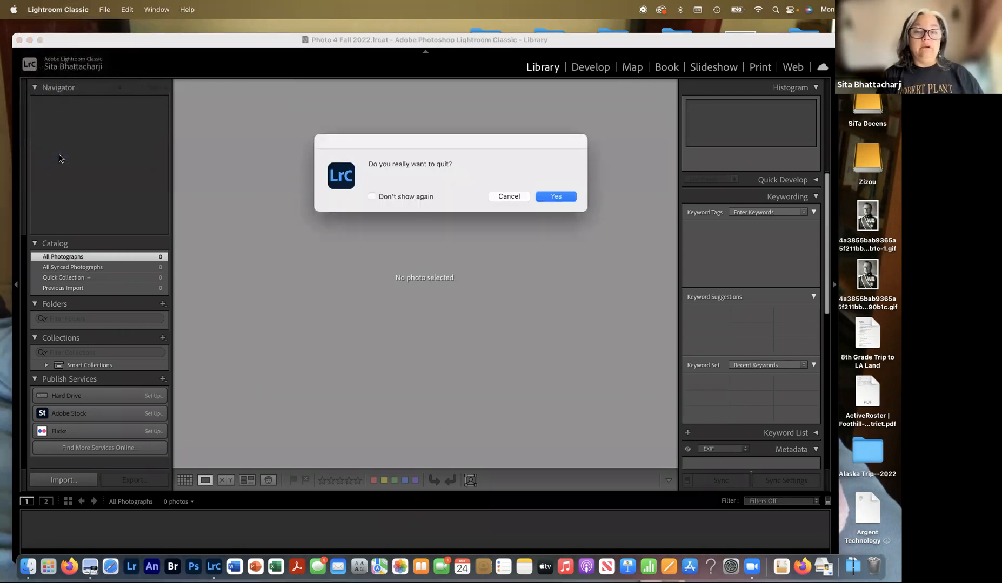
{"action": "key", "text": "Return"}
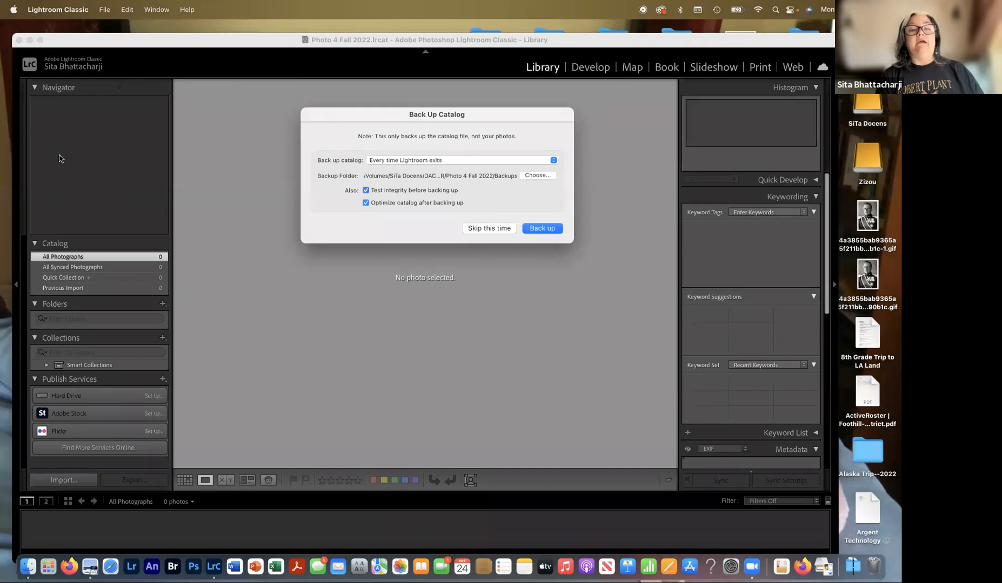
{"action": "key", "text": "Return"}
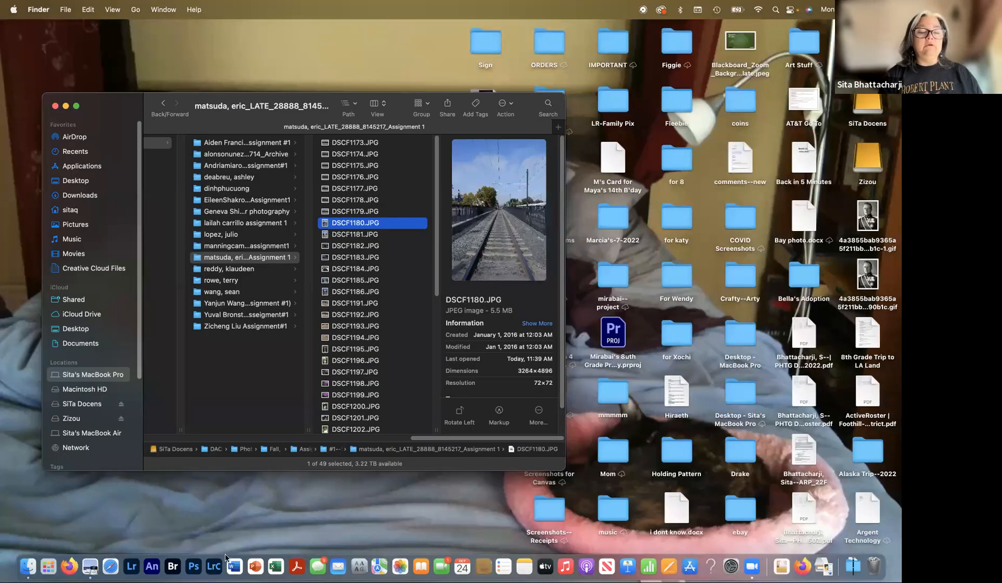
{"action": "left_click", "coordinate": [214, 565]}
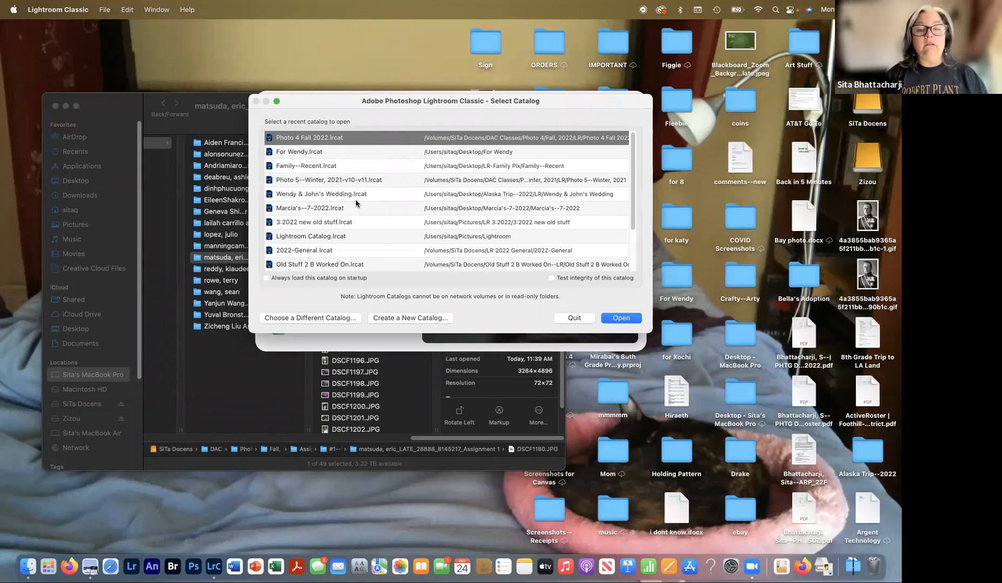
- Open Photo 4 Fall 2022.lrcat from the Select Catalog recent list
{"action": "scroll", "coordinate": [355, 203], "scroll_direction": "down", "scroll_amount": 2}
{"action": "scroll", "coordinate": [355, 203], "scroll_direction": "down", "scroll_amount": 2}
{"action": "scroll", "coordinate": [356, 203], "scroll_direction": "up", "scroll_amount": 5}
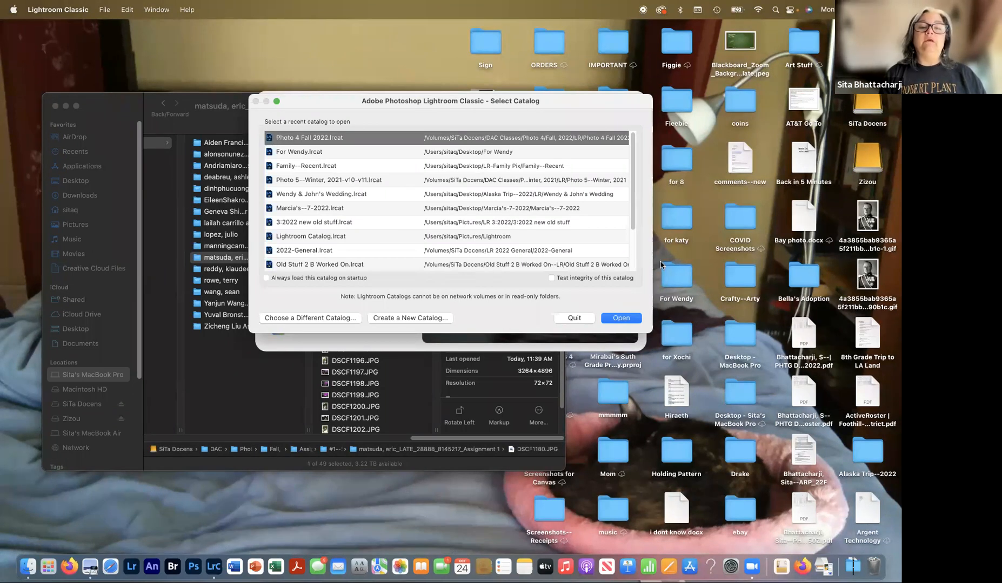
{"action": "left_click", "coordinate": [620, 318]}
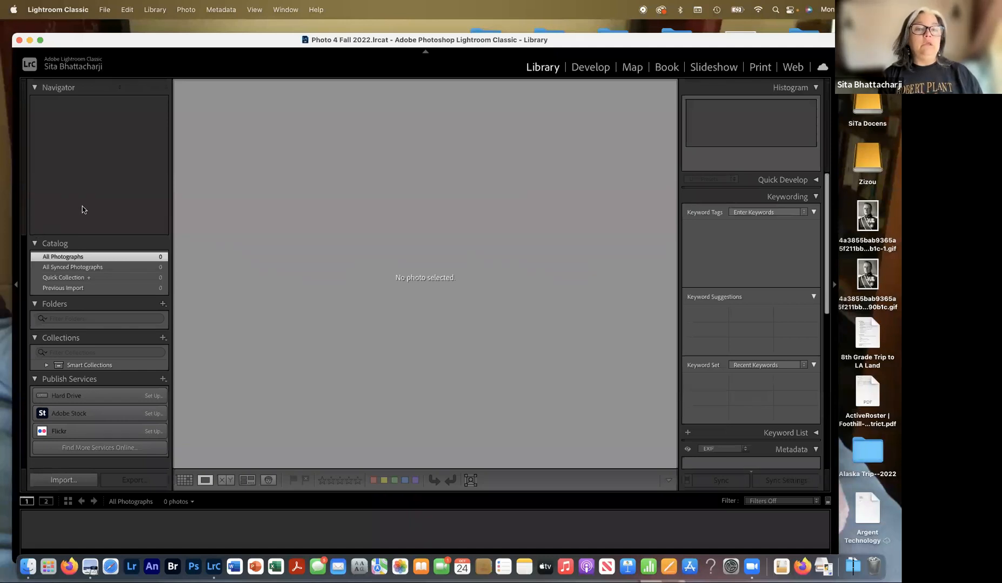
{"action": "left_click", "coordinate": [583, 69]}
{"action": "left_click", "coordinate": [628, 70]}
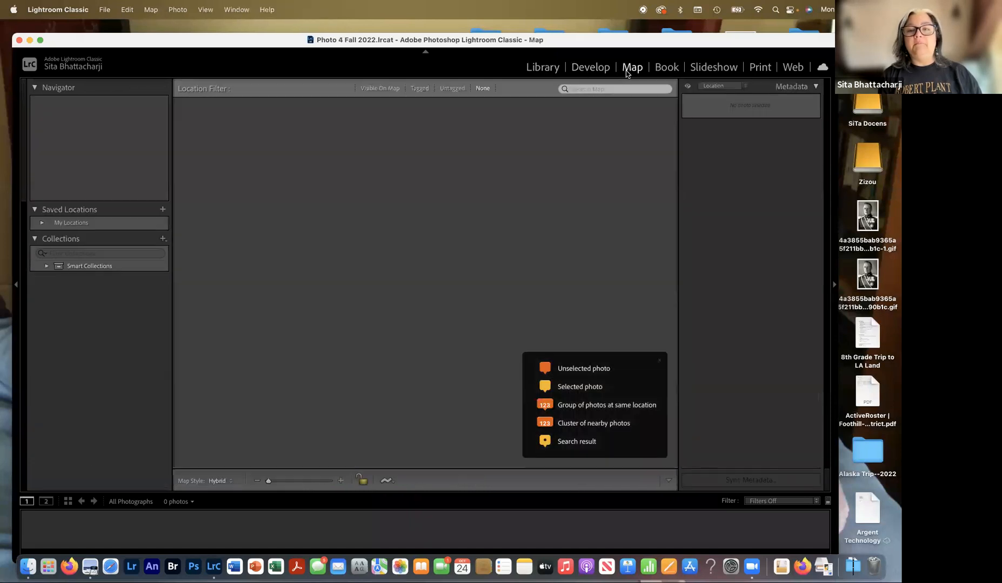
{"action": "left_click", "coordinate": [553, 72]}
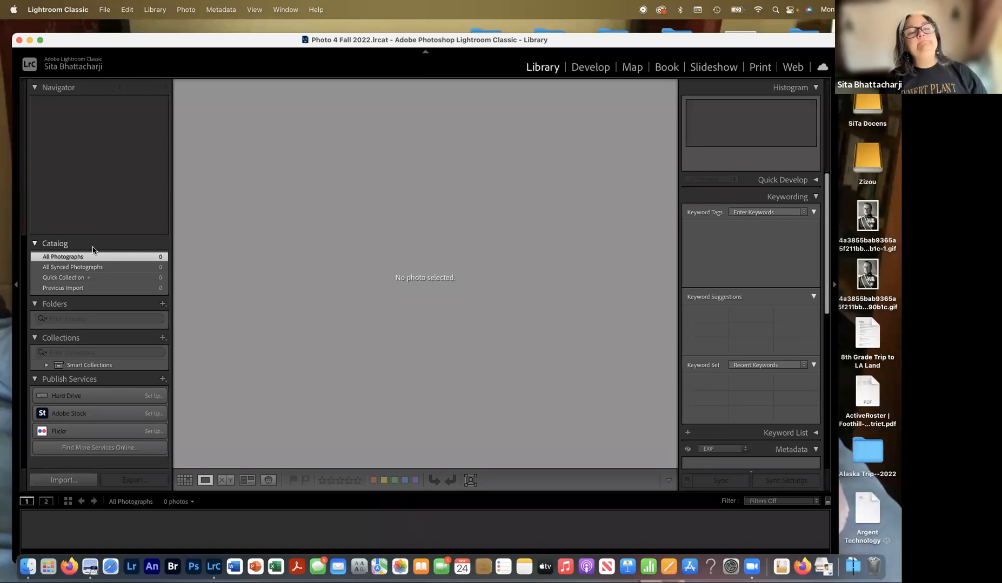
- Toggle the Folders panel closed and open again, then collapse the Publish Services panel
{"action": "left_click", "coordinate": [35, 305]}
{"action": "left_click", "coordinate": [35, 304]}
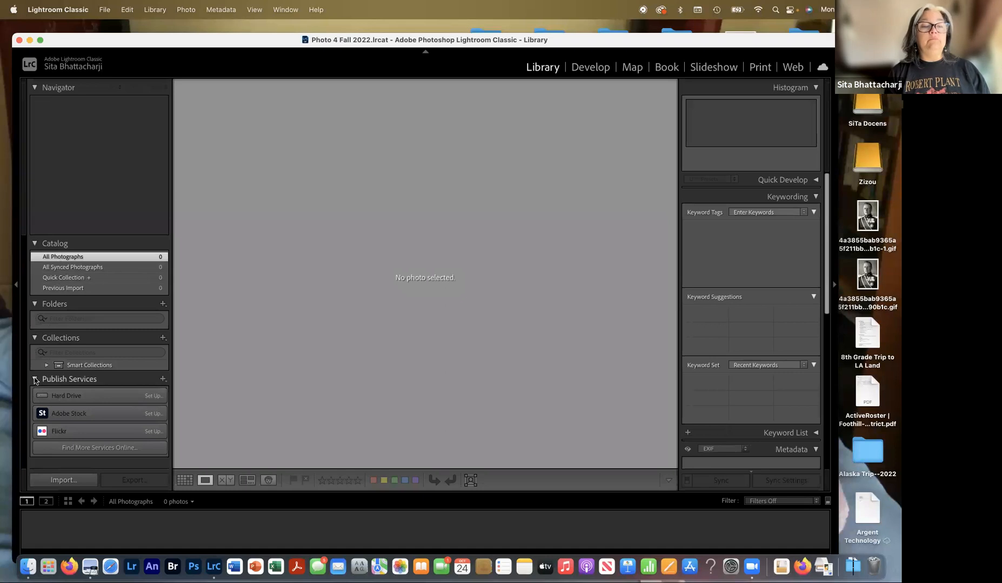
{"action": "left_click", "coordinate": [35, 380]}
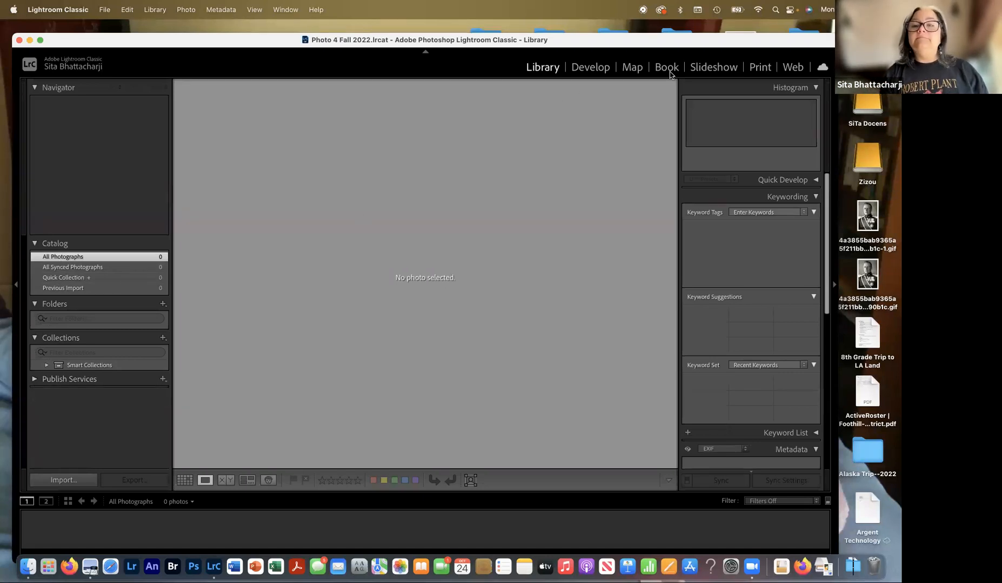
- Nudge the Lightroom window left, scroll the right-hand panels, and start an import
{"action": "left_click_drag", "start_coordinate": [723, 39], "coordinate": [701, 30]}
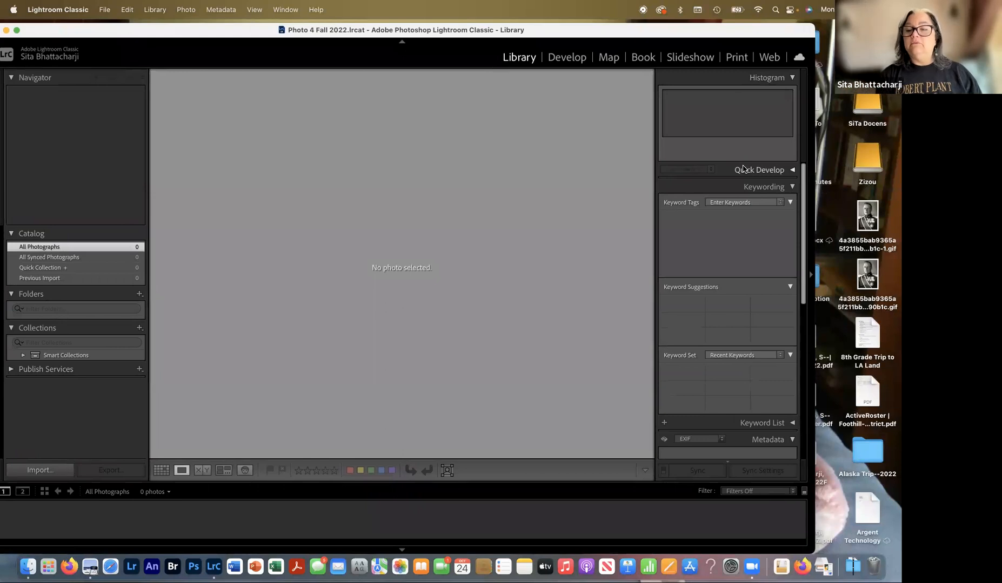
{"action": "scroll", "coordinate": [789, 203], "scroll_direction": "down", "scroll_amount": 10}
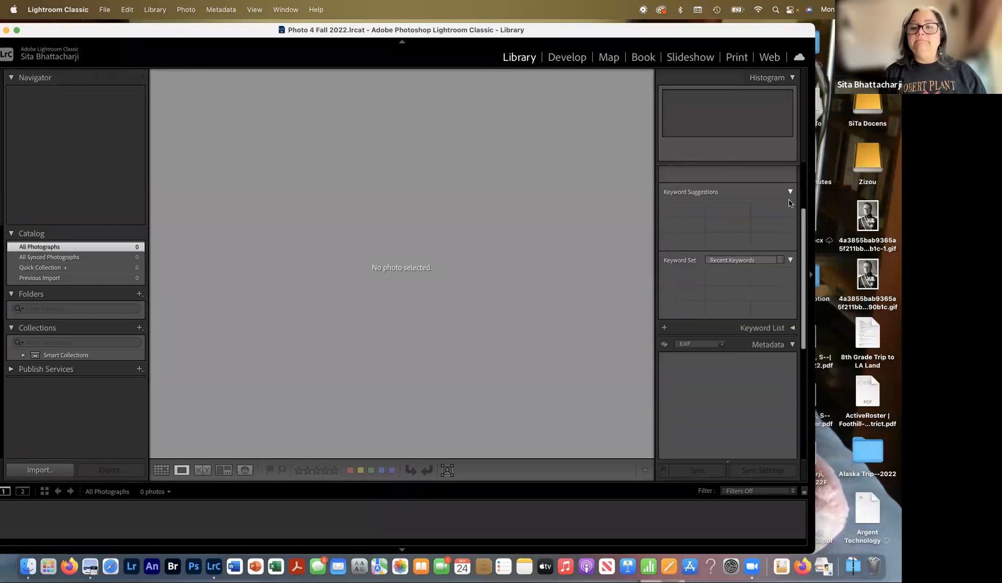
{"action": "scroll", "coordinate": [790, 204], "scroll_direction": "up", "scroll_amount": 10}
{"action": "scroll", "coordinate": [789, 203], "scroll_direction": "down", "scroll_amount": 1}
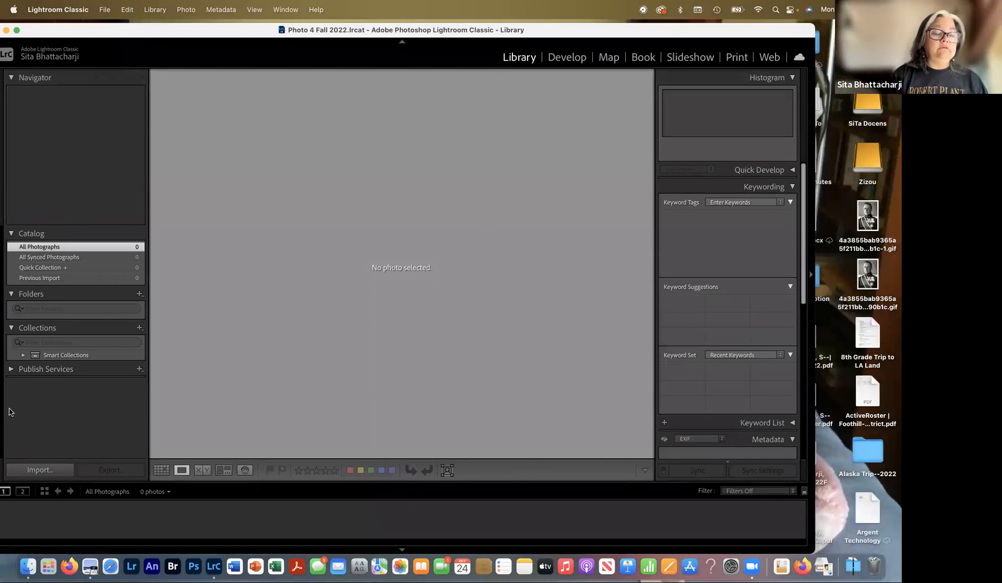
{"action": "left_click", "coordinate": [37, 470]}
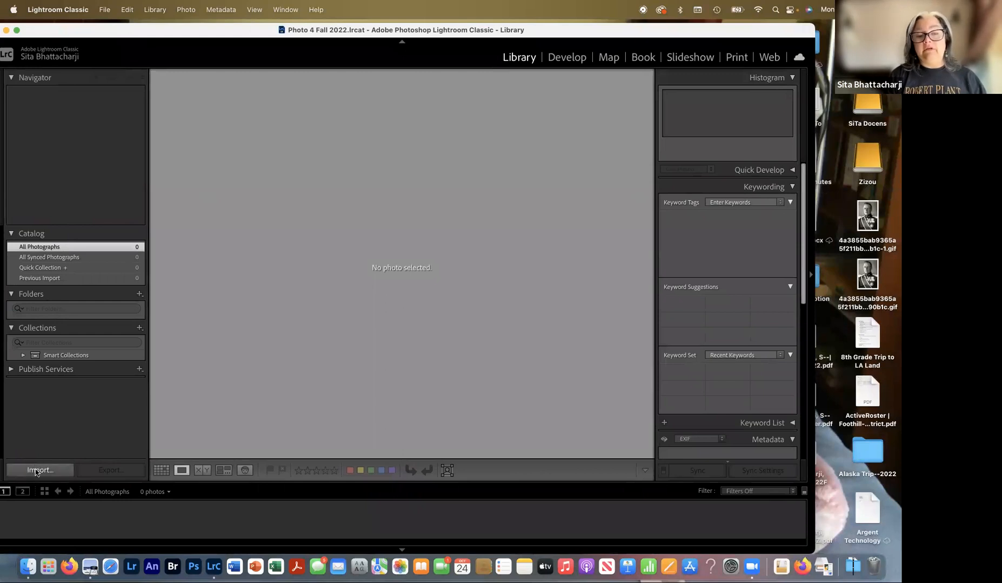
{"action": "left_click", "coordinate": [107, 10]}
{"action": "mouse_move", "coordinate": [155, 11]}
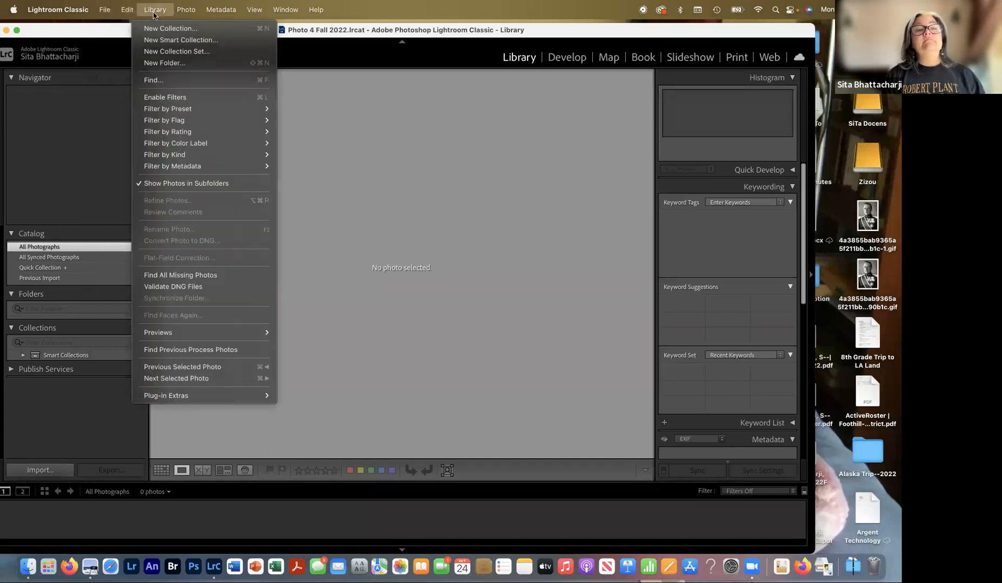
{"action": "mouse_move", "coordinate": [108, 13]}
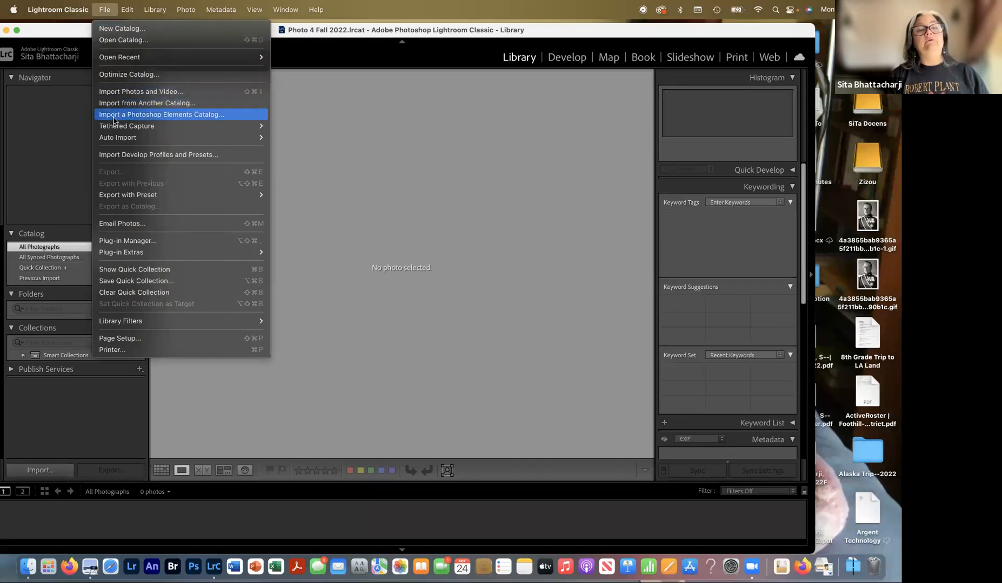
{"action": "left_click", "coordinate": [107, 11]}
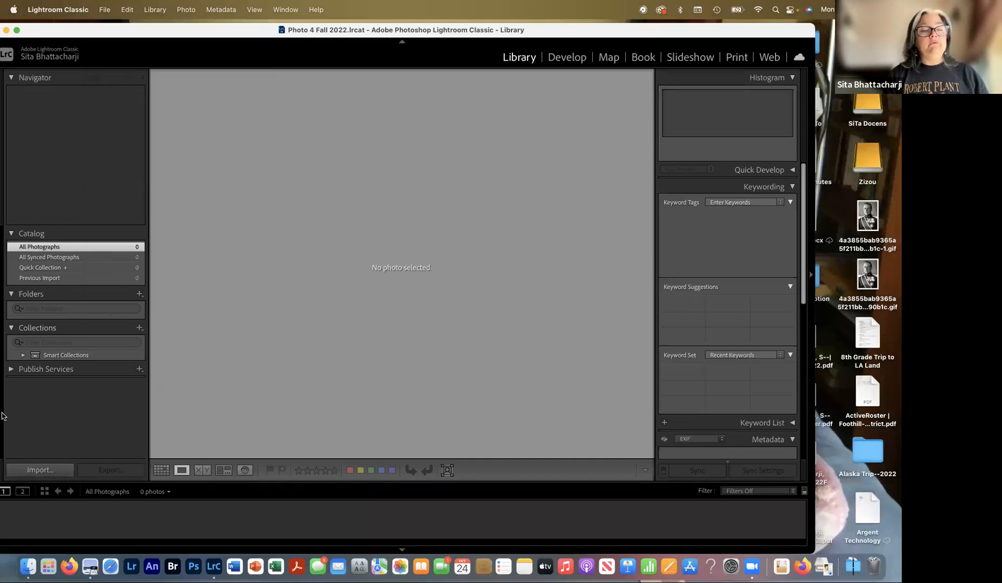
- Start an import, collapse the Zizou drive's tree and expand the DAC Classes folder
{"action": "left_click", "coordinate": [40, 470]}
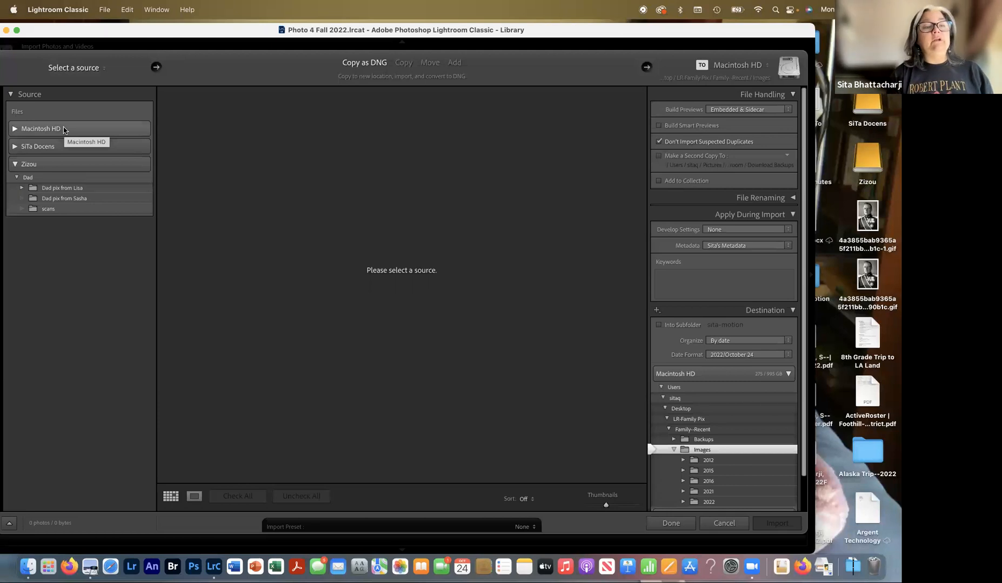
{"action": "left_click", "coordinate": [14, 165]}
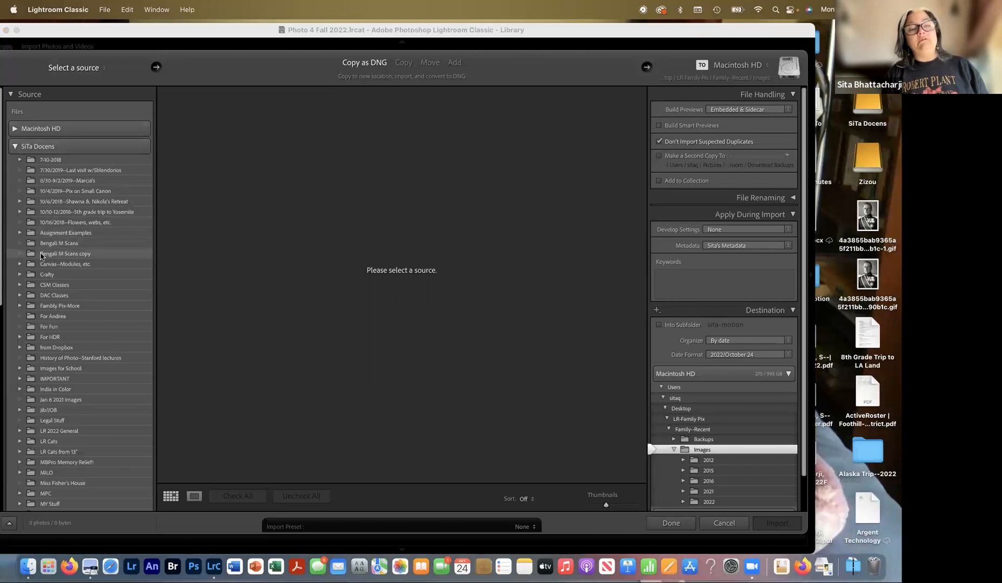
{"action": "scroll", "coordinate": [43, 288], "scroll_direction": "down", "scroll_amount": 5}
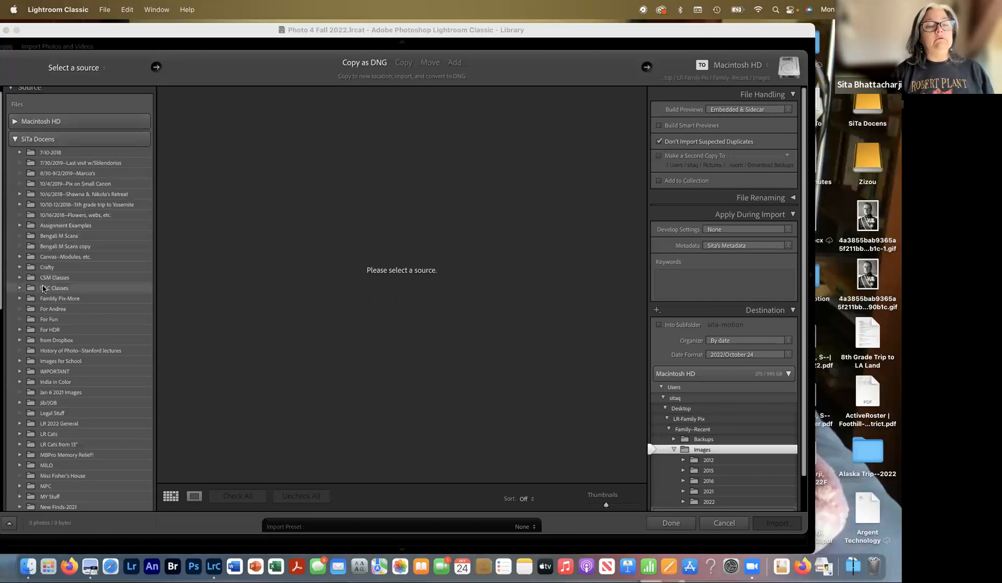
{"action": "scroll", "coordinate": [43, 289], "scroll_direction": "up", "scroll_amount": 2}
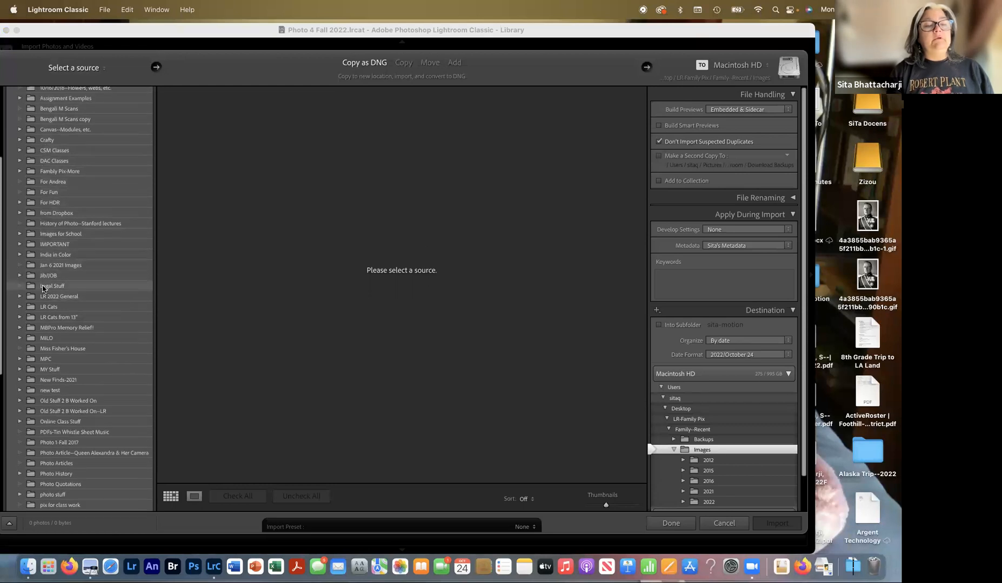
{"action": "left_click", "coordinate": [21, 201]}
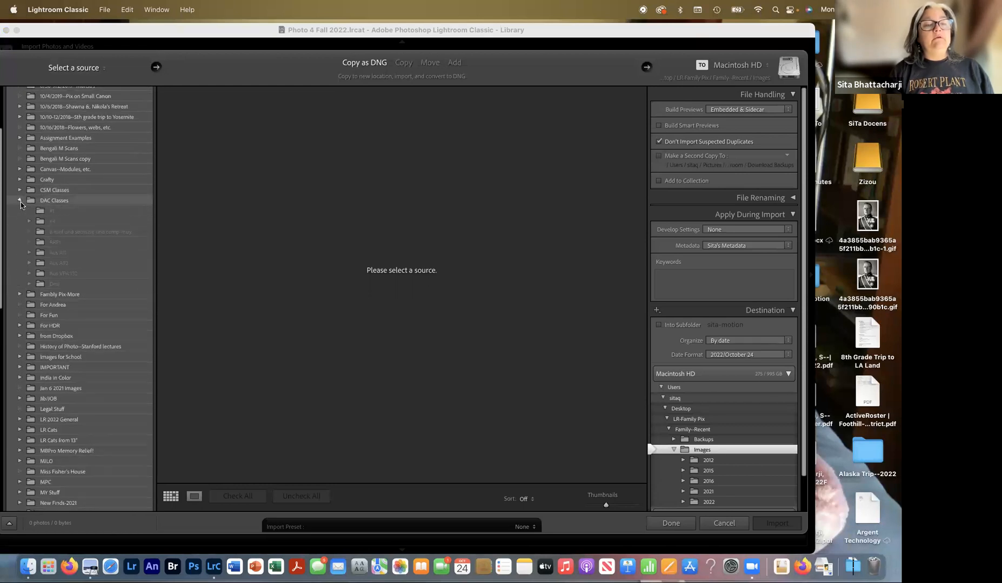
- Drill into Photo 4 > Fall, 2022 > Assignments > #1--Shooting and select a student's folder
{"action": "scroll", "coordinate": [52, 261], "scroll_direction": "down", "scroll_amount": 2}
{"action": "scroll", "coordinate": [53, 261], "scroll_direction": "down", "scroll_amount": 1}
{"action": "left_click", "coordinate": [30, 303]}
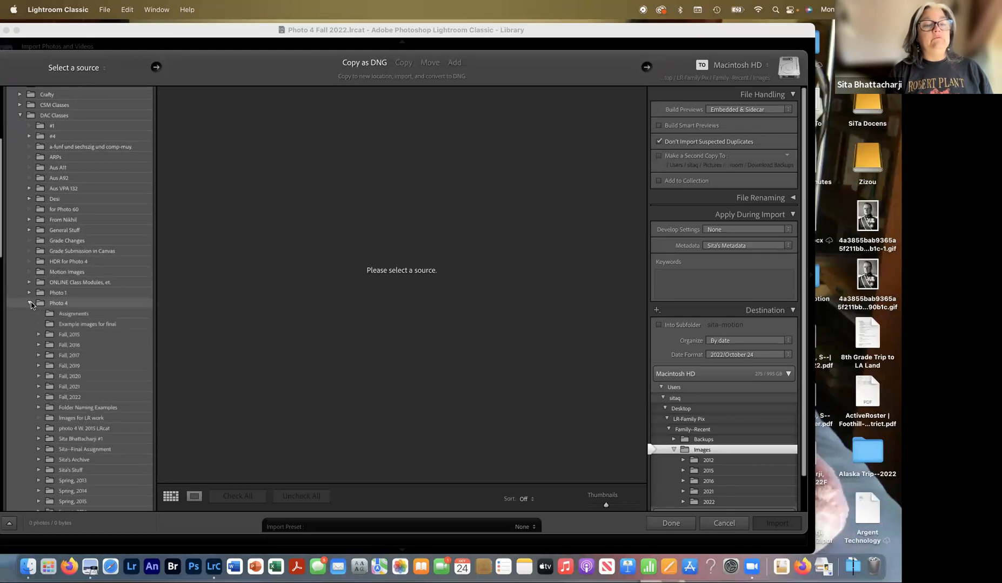
{"action": "scroll", "coordinate": [31, 305], "scroll_direction": "down", "scroll_amount": 1}
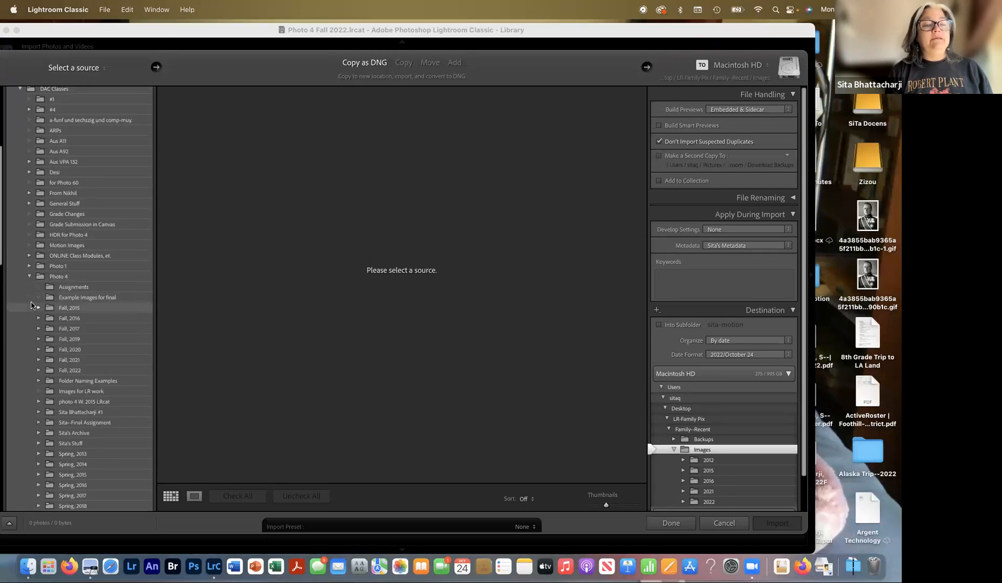
{"action": "scroll", "coordinate": [31, 305], "scroll_direction": "down", "scroll_amount": 2}
{"action": "left_click", "coordinate": [37, 323]}
{"action": "left_click", "coordinate": [49, 333]}
{"action": "left_click", "coordinate": [57, 344]}
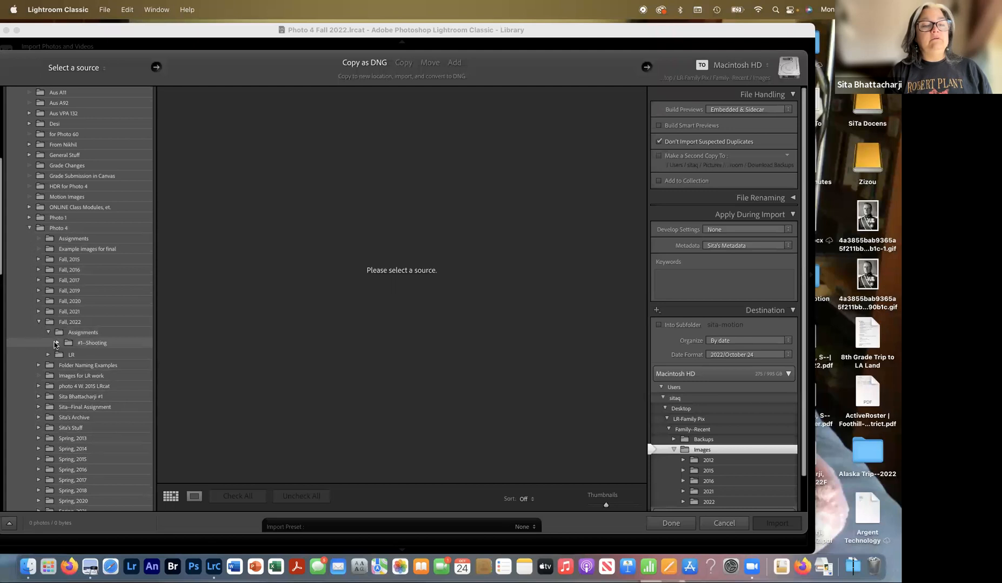
{"action": "scroll", "coordinate": [57, 345], "scroll_direction": "down", "scroll_amount": 3}
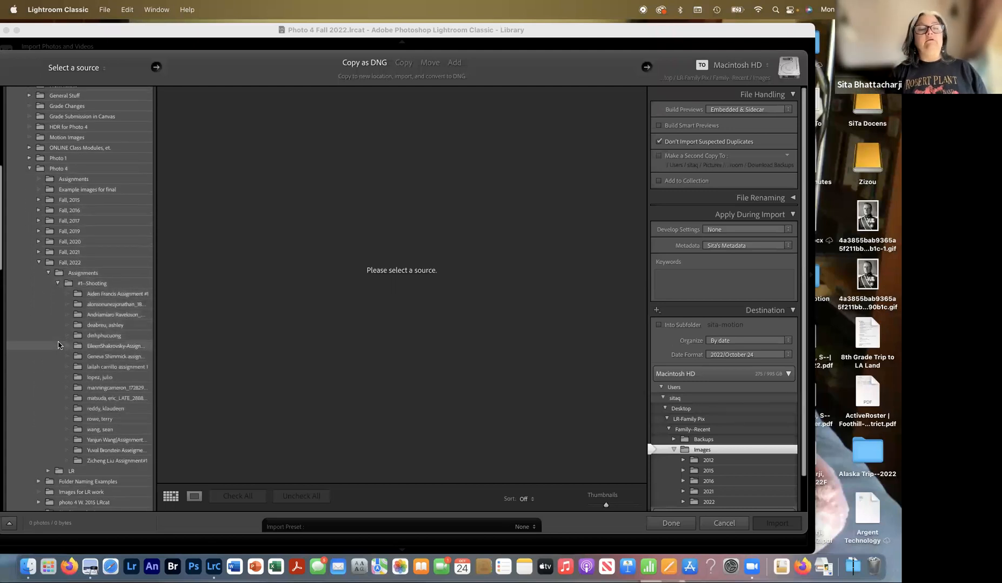
{"action": "left_click", "coordinate": [103, 357]}
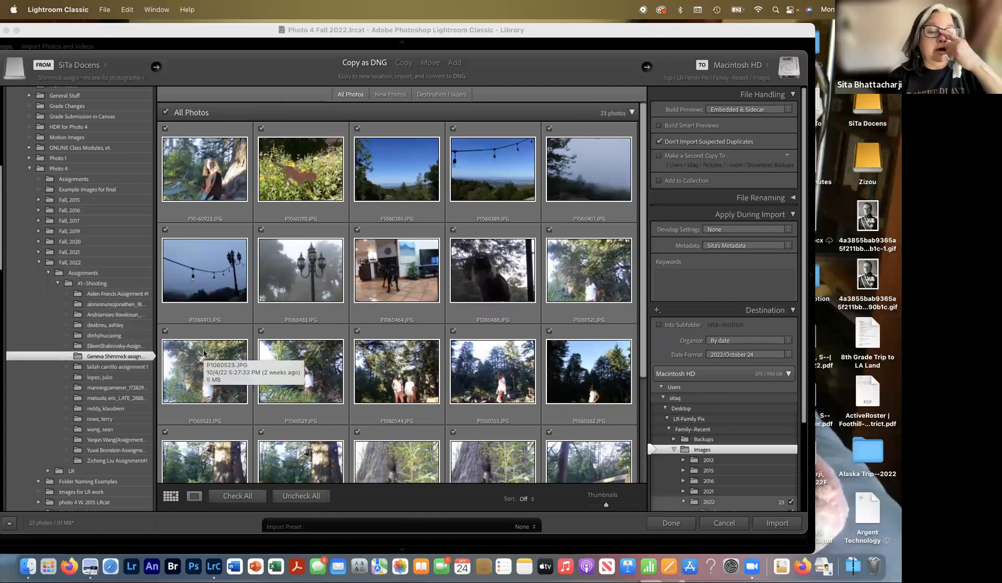
{"action": "scroll", "coordinate": [243, 348], "scroll_direction": "down", "scroll_amount": 5}
{"action": "scroll", "coordinate": [303, 336], "scroll_direction": "up", "scroll_amount": 6}
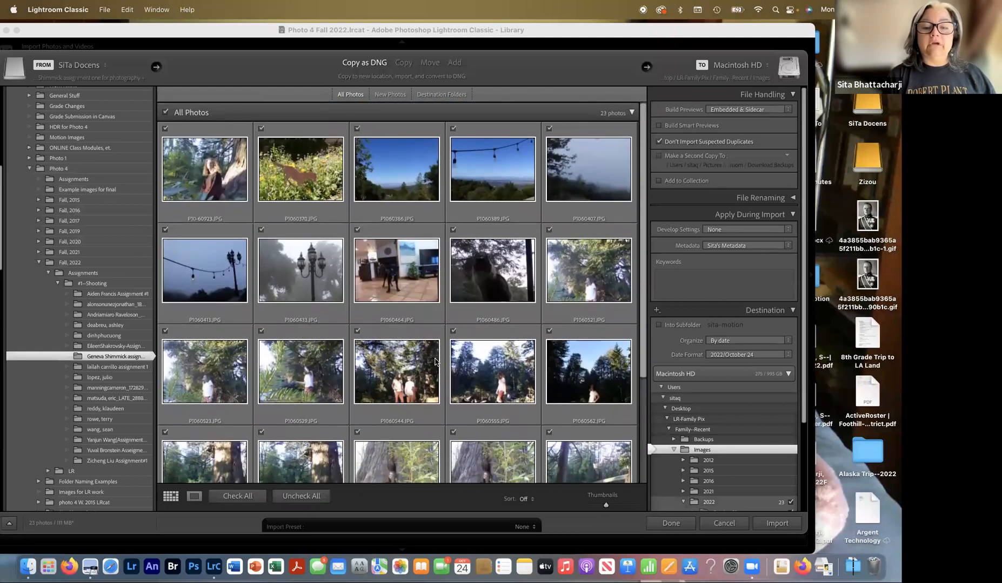
{"action": "left_click", "coordinate": [291, 499]}
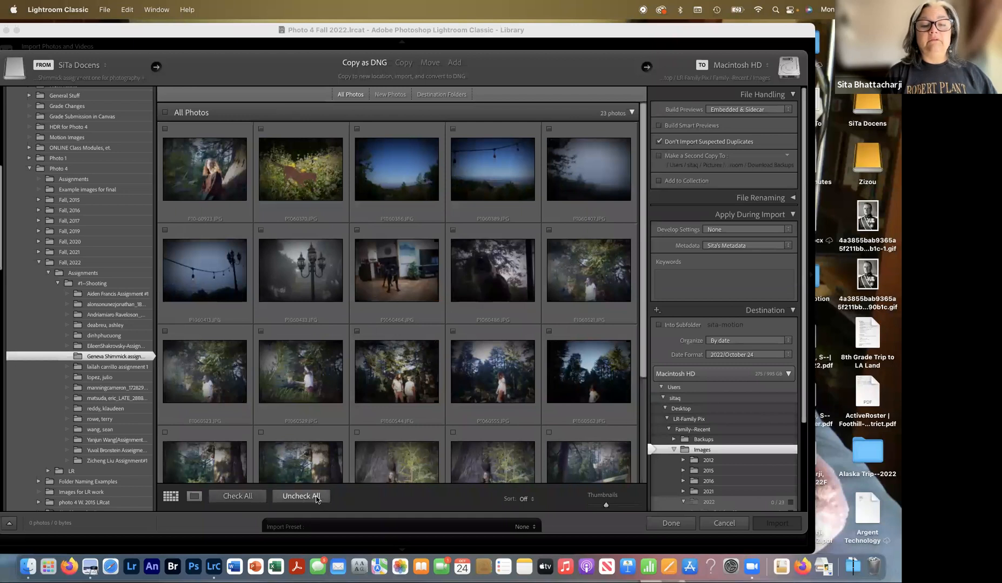
{"action": "left_click", "coordinate": [261, 331]}
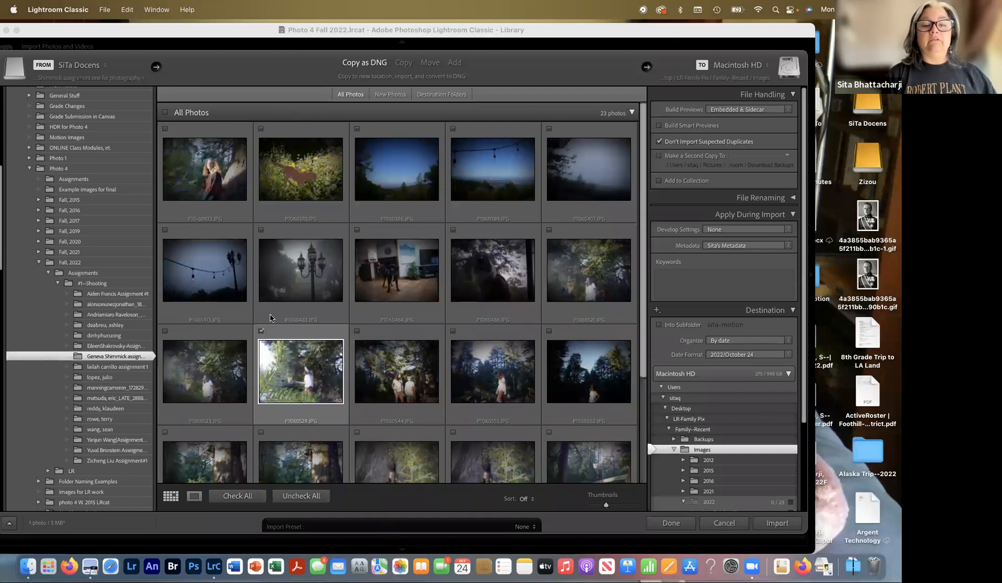
{"action": "left_click", "coordinate": [357, 230]}
{"action": "left_click", "coordinate": [261, 231]}
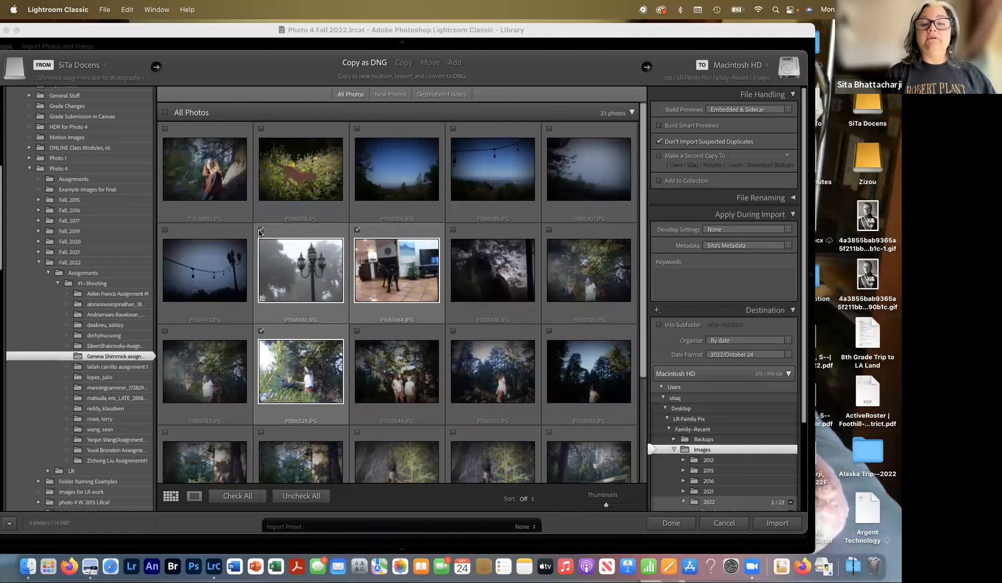
{"action": "left_click", "coordinate": [244, 495]}
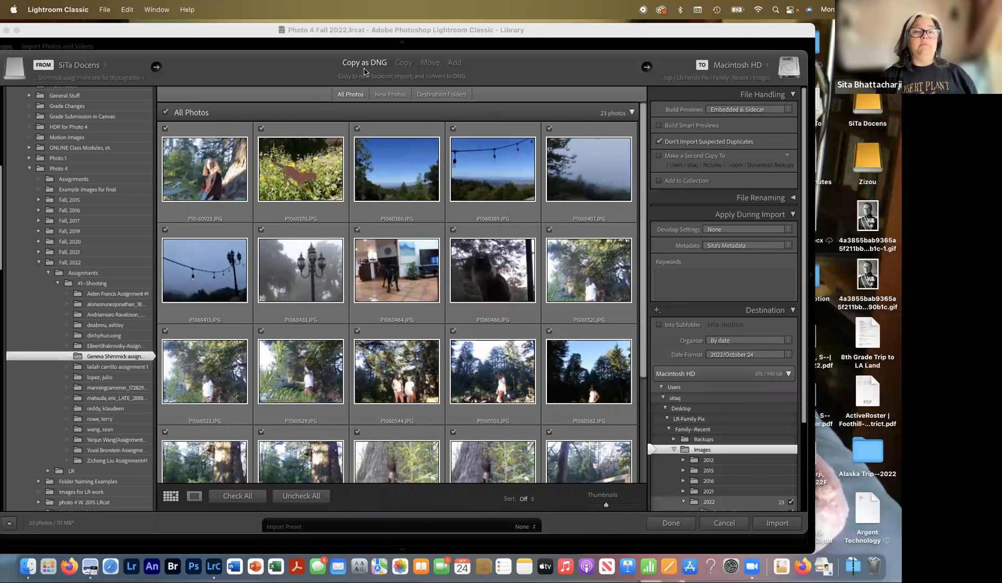
{"action": "left_click", "coordinate": [404, 64]}
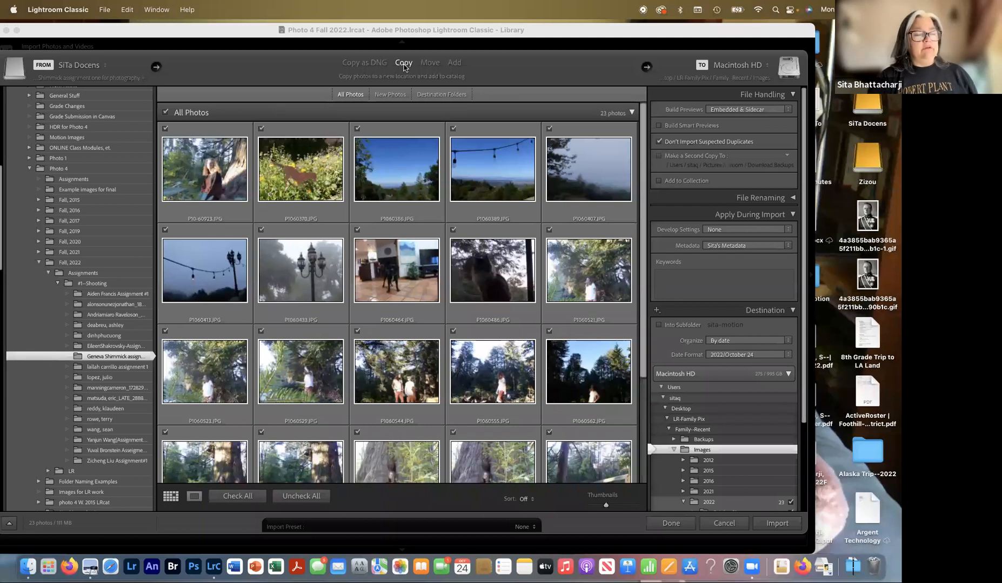
{"action": "left_click", "coordinate": [375, 64]}
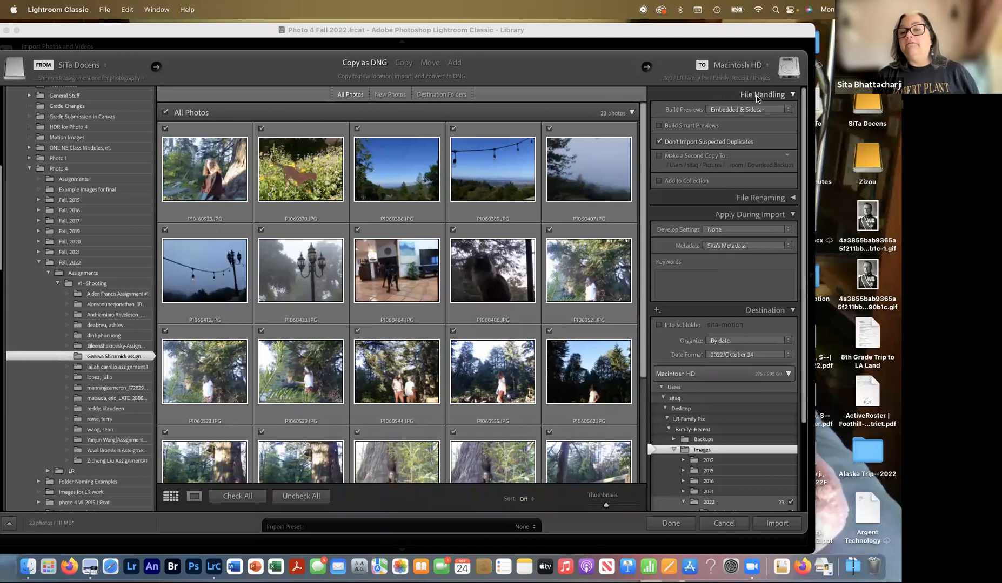
{"action": "left_click", "coordinate": [733, 110]}
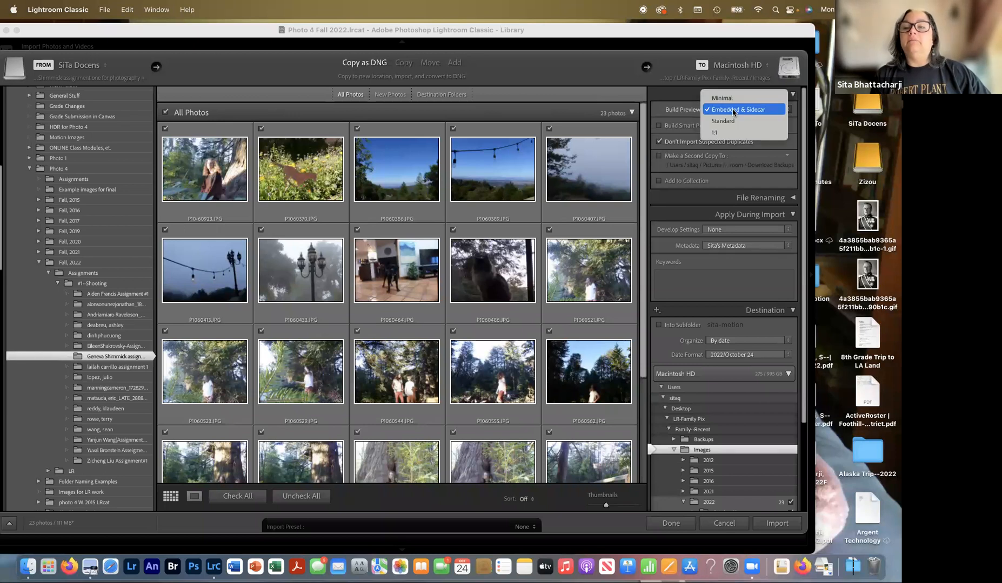
- Set Build Previews to Standard, enable Build Smart Previews, and turn on saving a second copy
{"action": "left_click", "coordinate": [733, 112]}
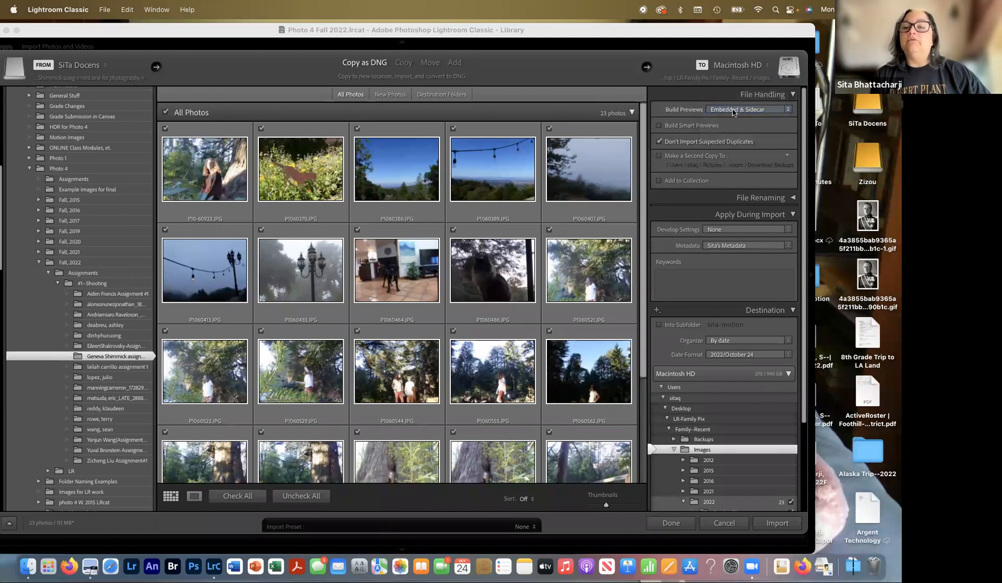
{"action": "left_click", "coordinate": [730, 112]}
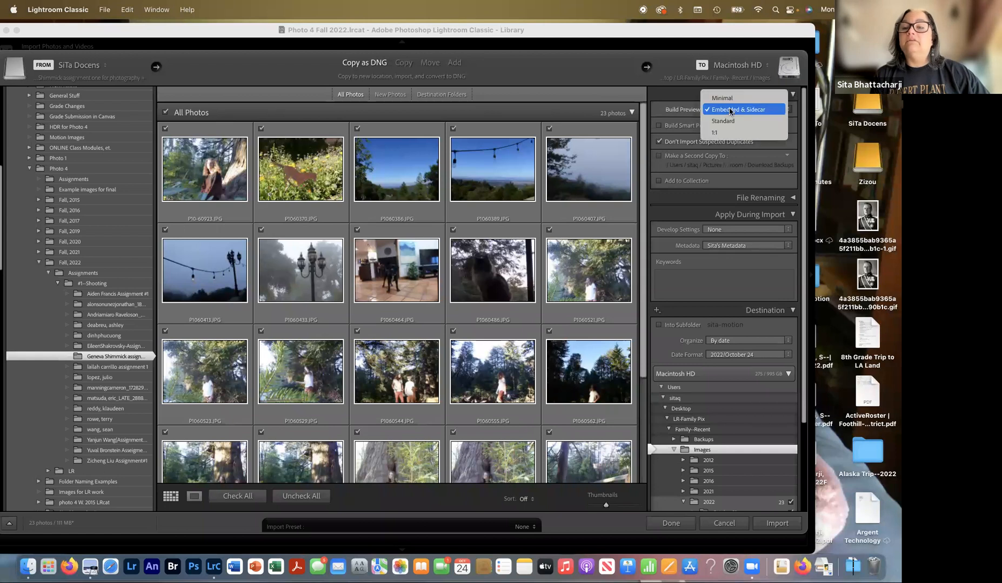
{"action": "left_click", "coordinate": [727, 121]}
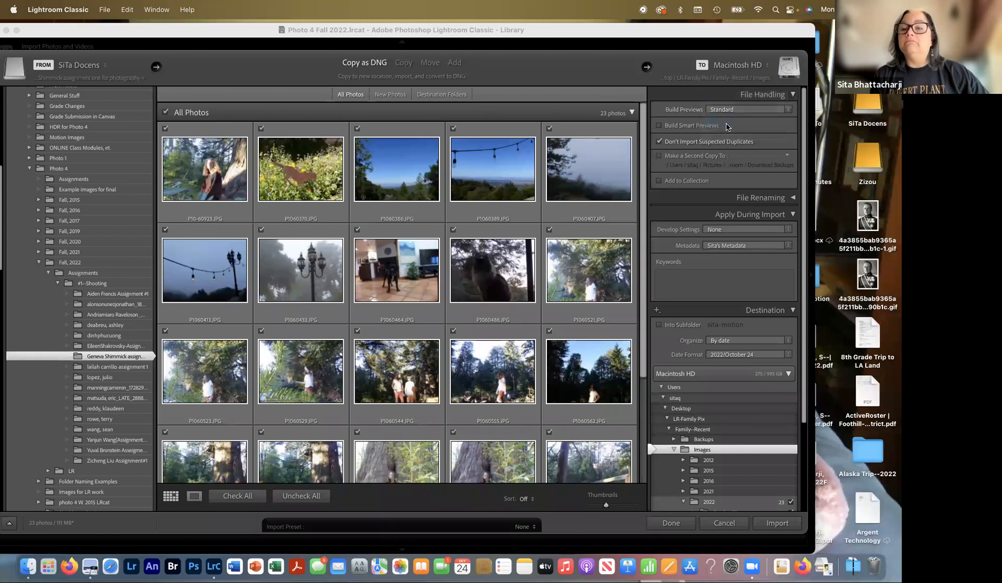
{"action": "left_click", "coordinate": [659, 126]}
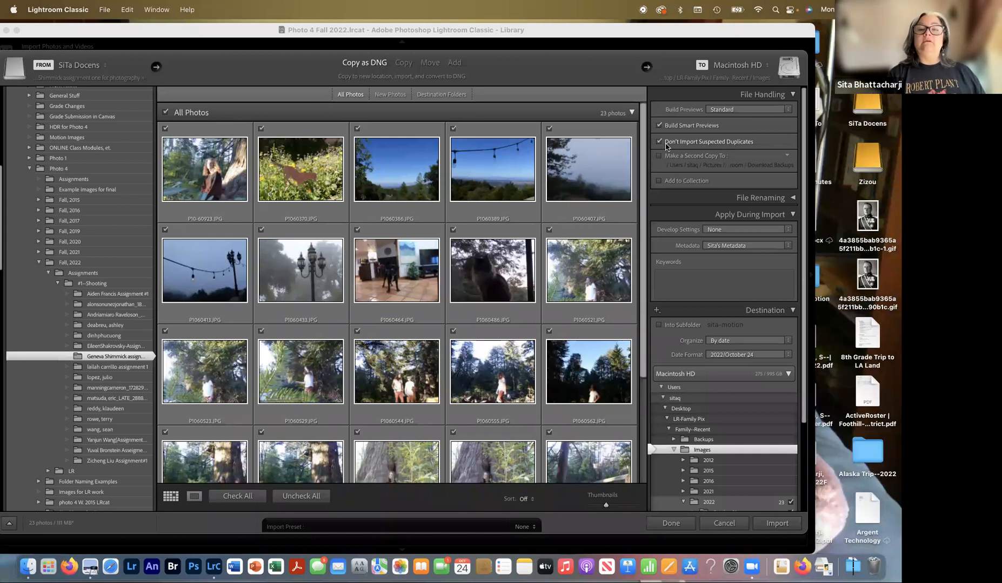
{"action": "left_click", "coordinate": [659, 157]}
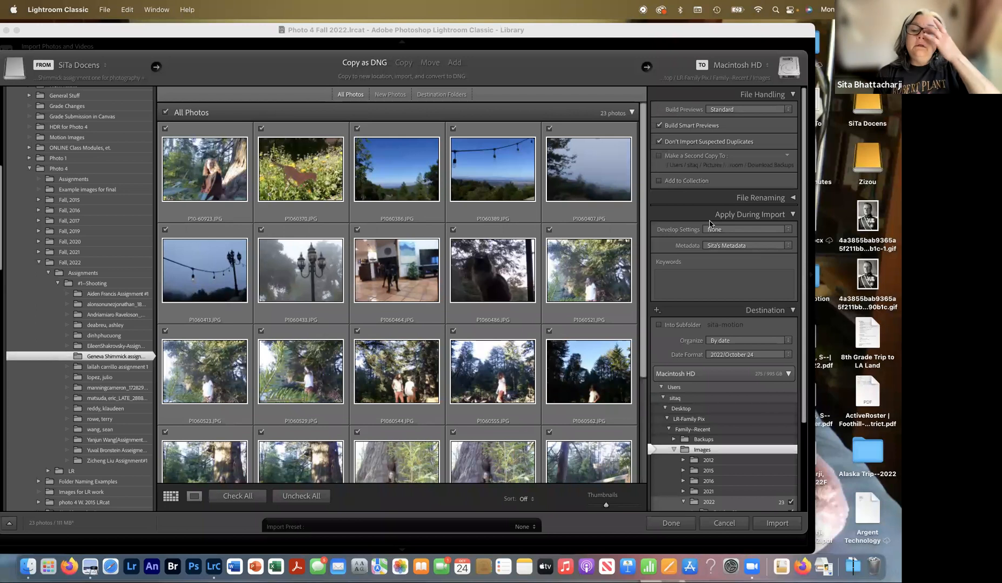
- Collapse the File Handling panel, then expand and collapse the File Renaming panel
{"action": "left_click", "coordinate": [793, 96]}
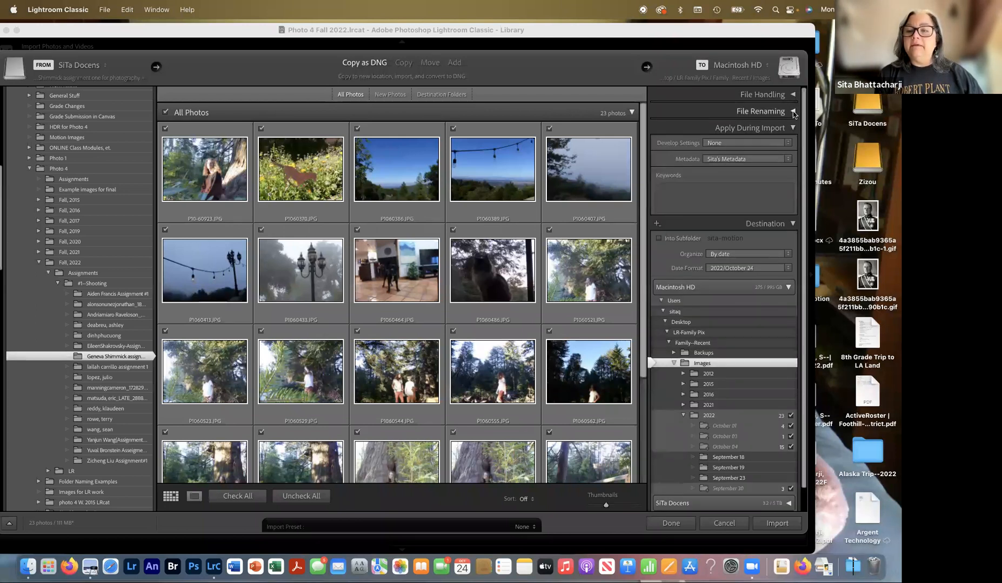
{"action": "left_click", "coordinate": [792, 111]}
{"action": "left_click", "coordinate": [793, 111]}
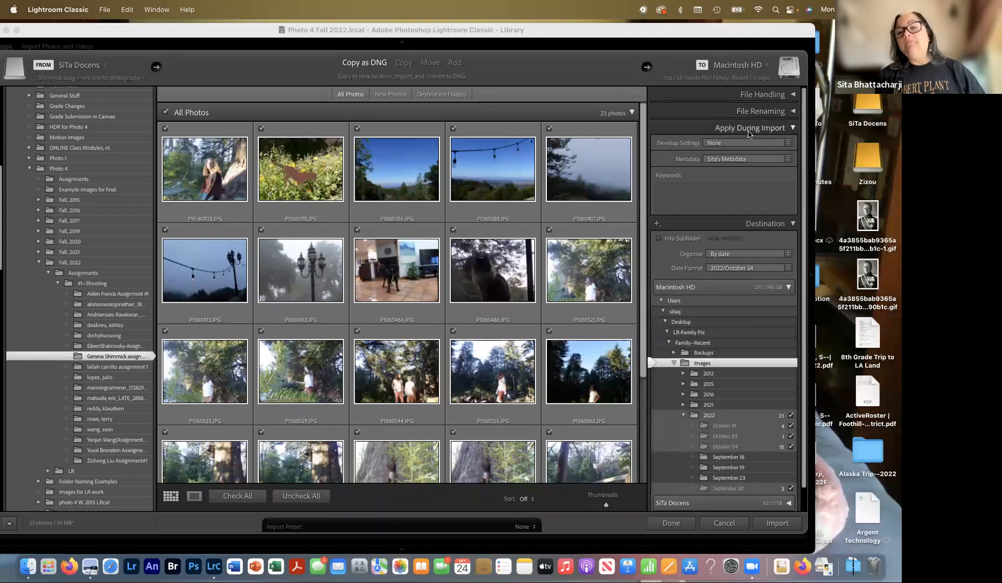
{"action": "left_click", "coordinate": [722, 145]}
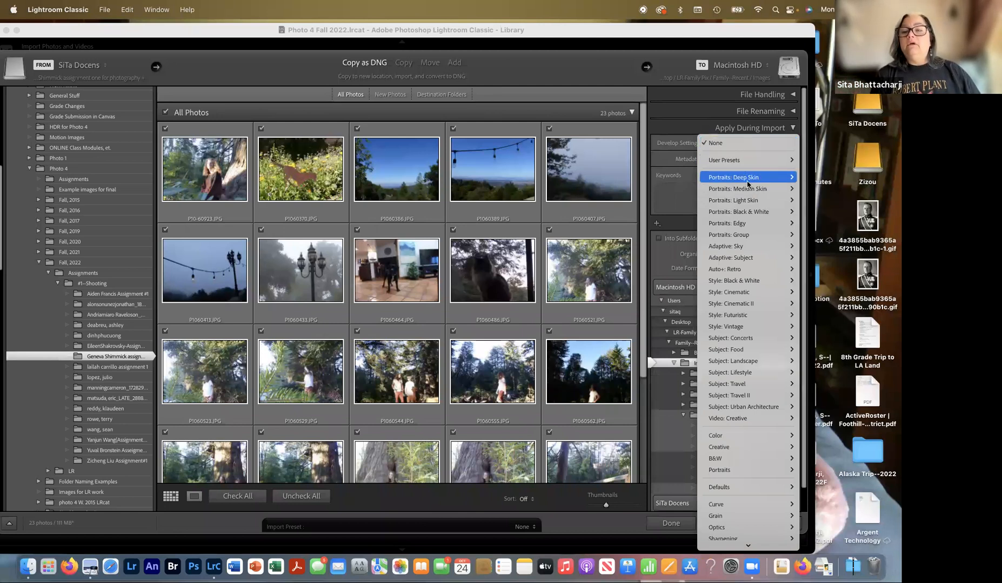
{"action": "mouse_move", "coordinate": [716, 354]}
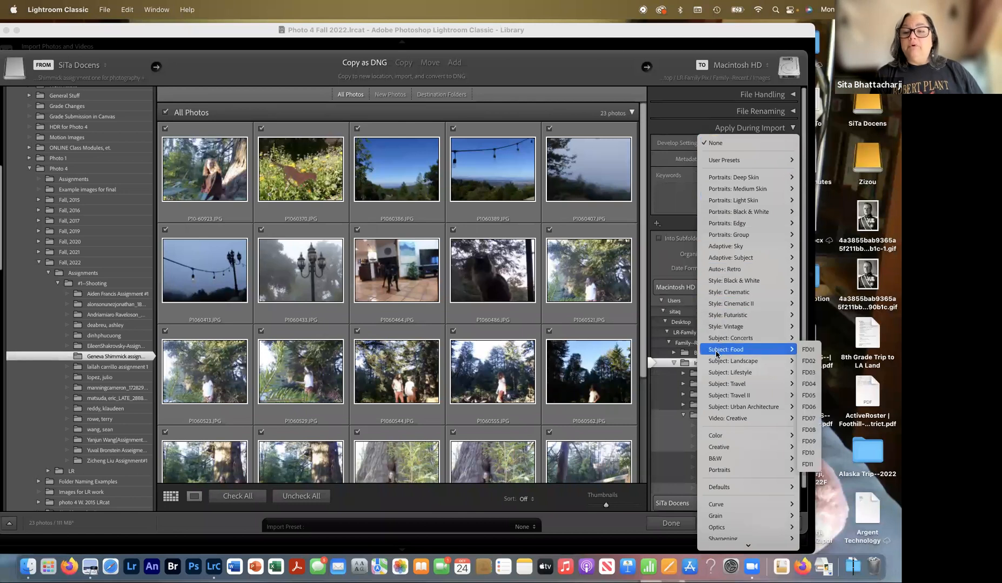
{"action": "scroll", "coordinate": [721, 378], "scroll_direction": "down", "scroll_amount": 1}
{"action": "mouse_move", "coordinate": [732, 458]}
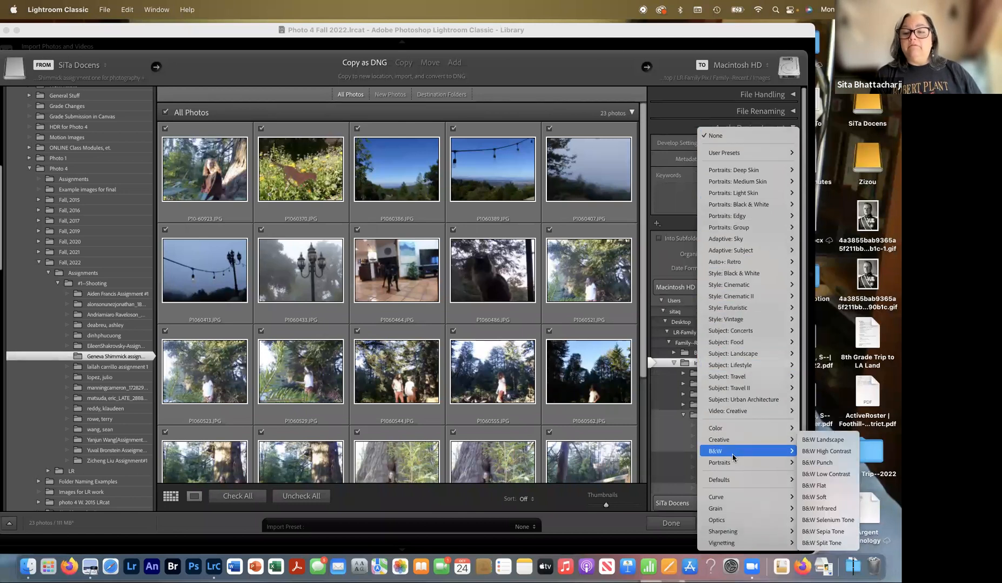
{"action": "left_click", "coordinate": [678, 130]}
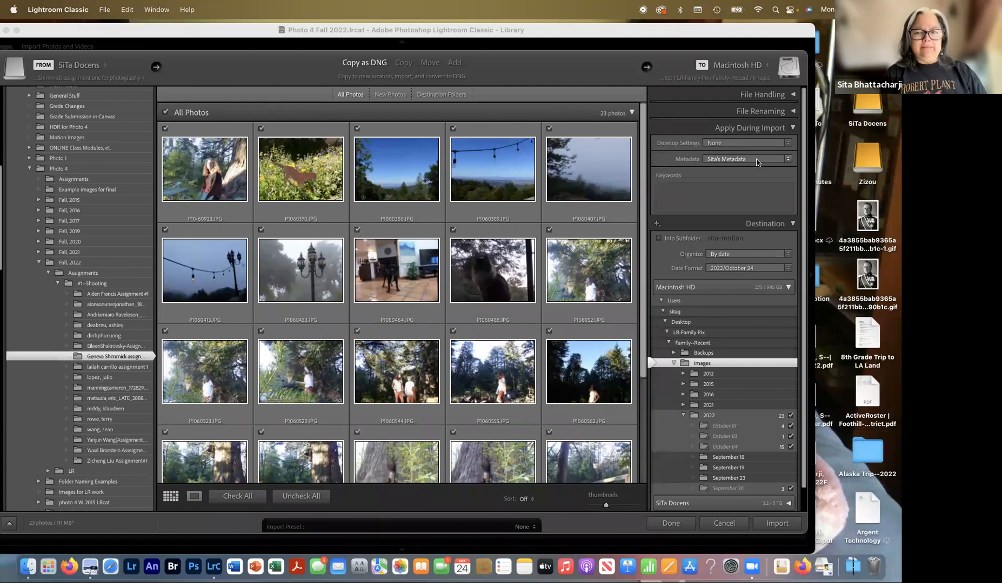
{"action": "left_click", "coordinate": [756, 162]}
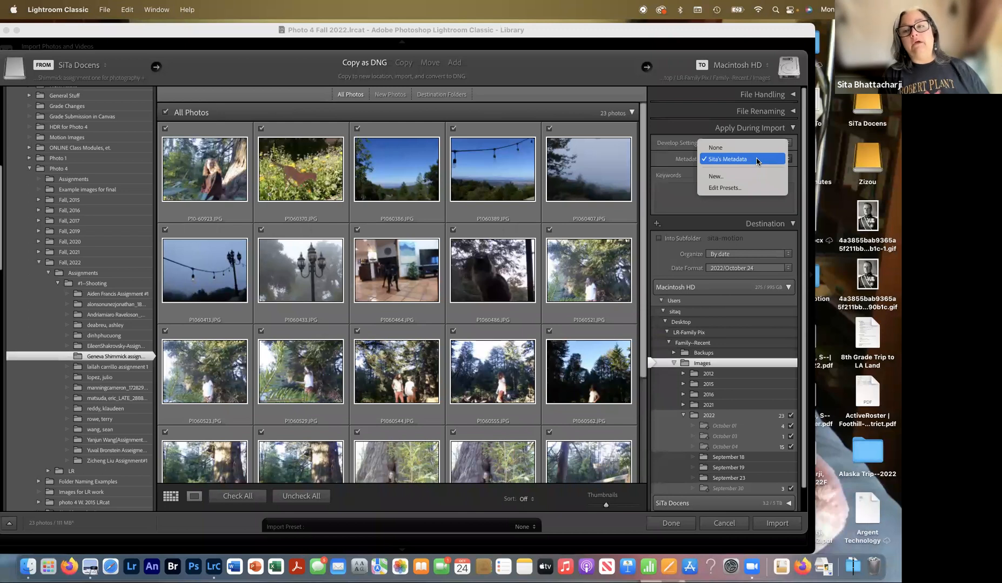
- Create a new metadata preset named with the photographer's first name plus 'Fall 2022'
{"action": "left_click", "coordinate": [721, 181]}
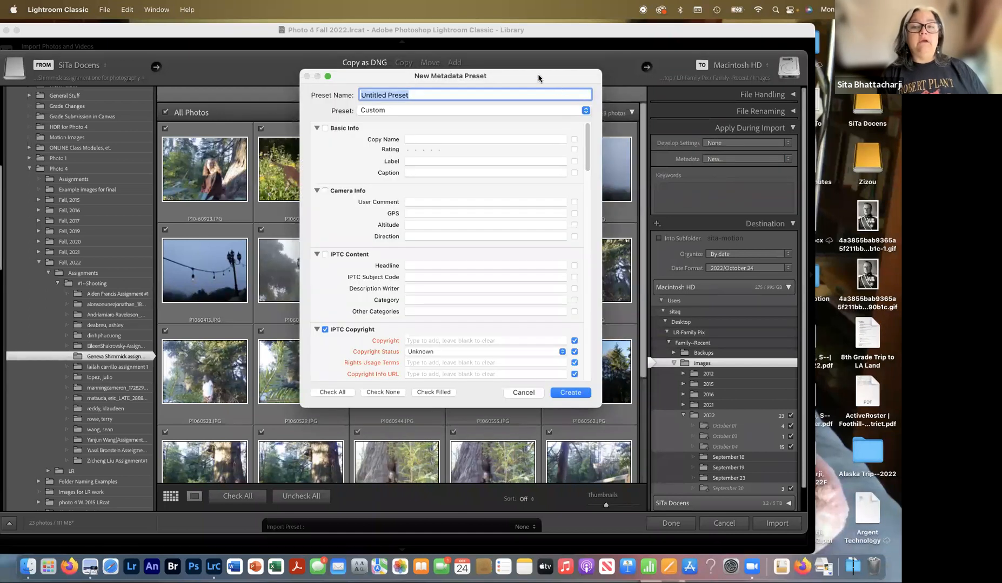
{"action": "left_click_drag", "start_coordinate": [475, 87], "coordinate": [486, 70]}
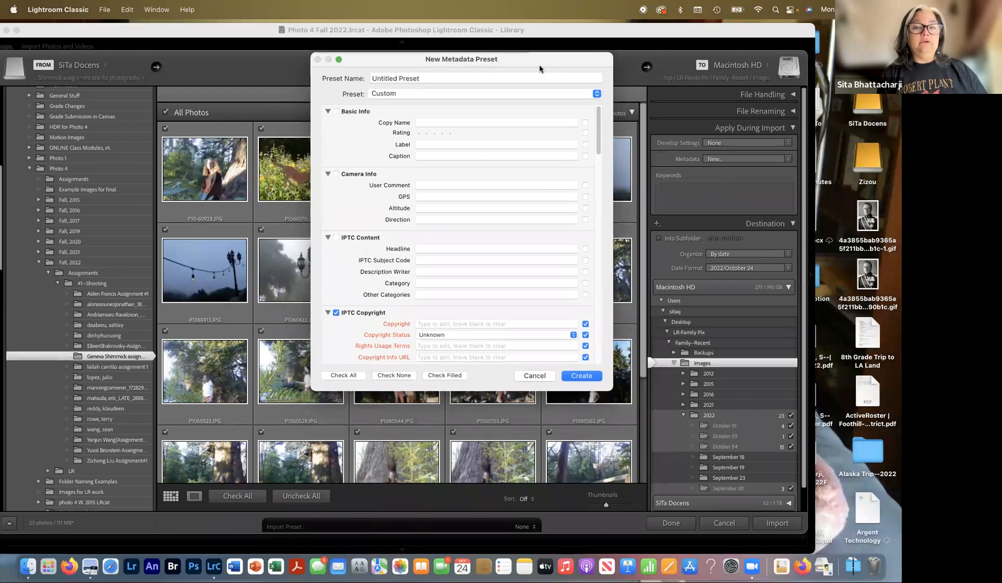
{"action": "left_click", "coordinate": [496, 79]}
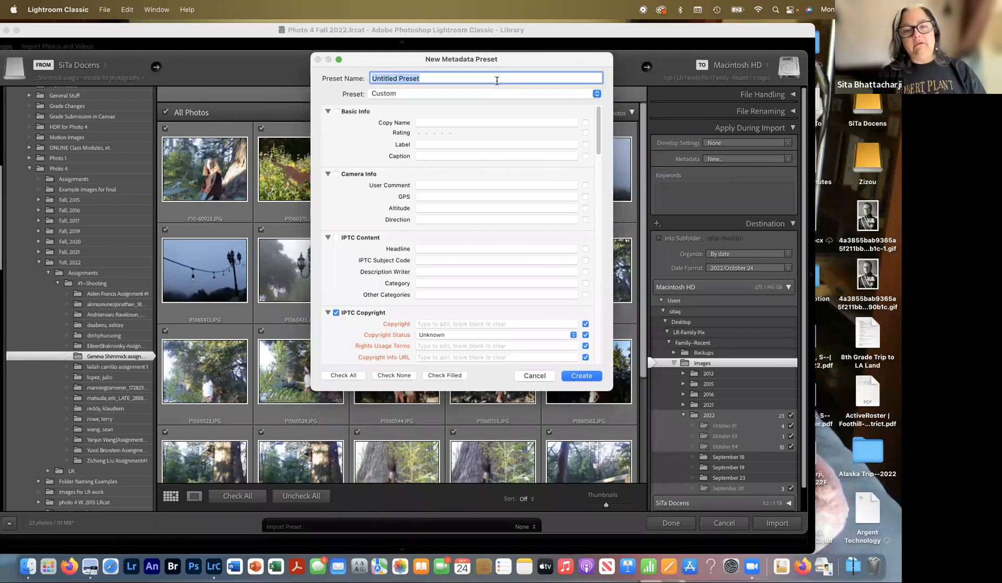
{"action": "type", "text": "Sita"}
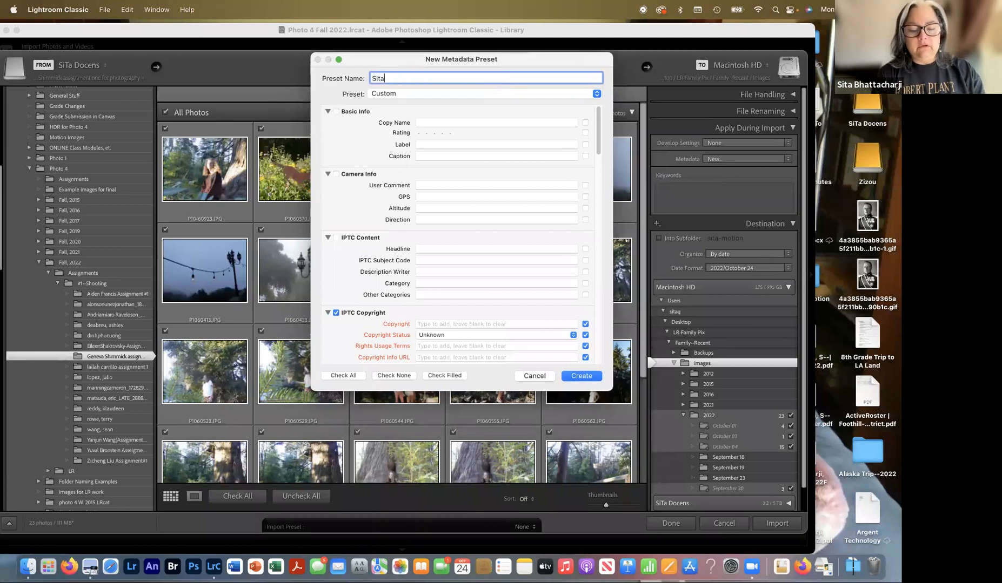
{"action": "type", "text": " Fall"}
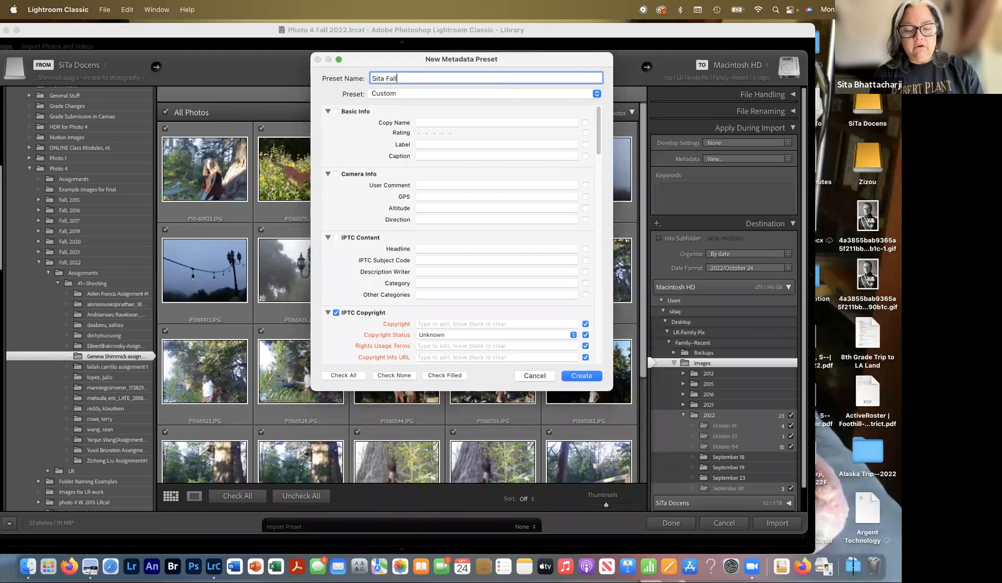
{"action": "type", "text": " 2022"}
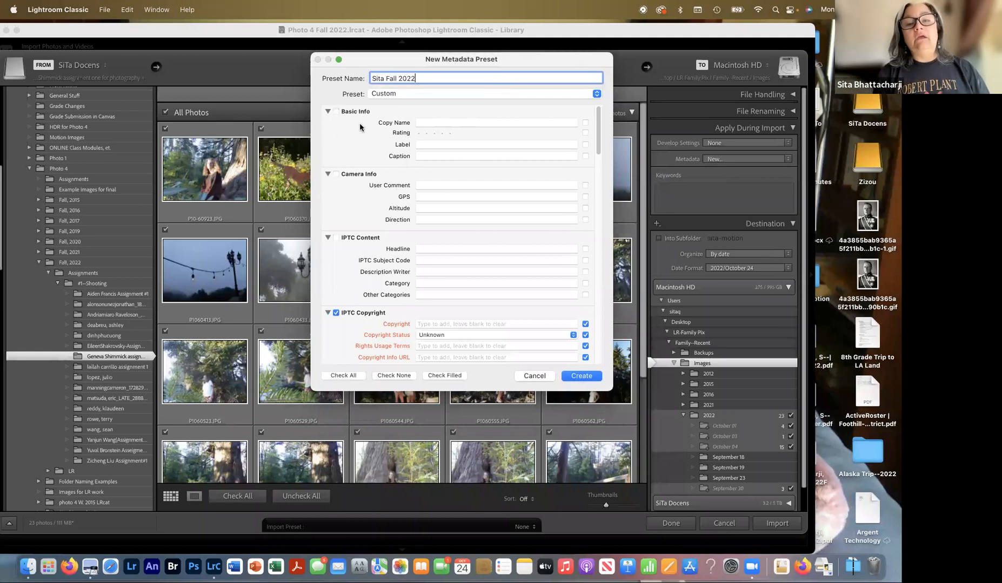
{"action": "left_click", "coordinate": [327, 112]}
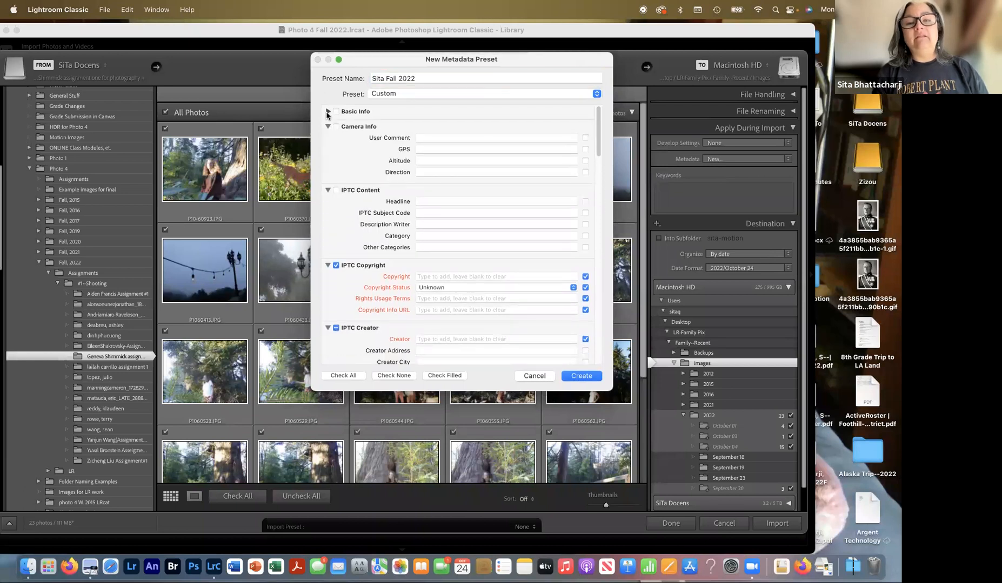
{"action": "left_click", "coordinate": [327, 113]}
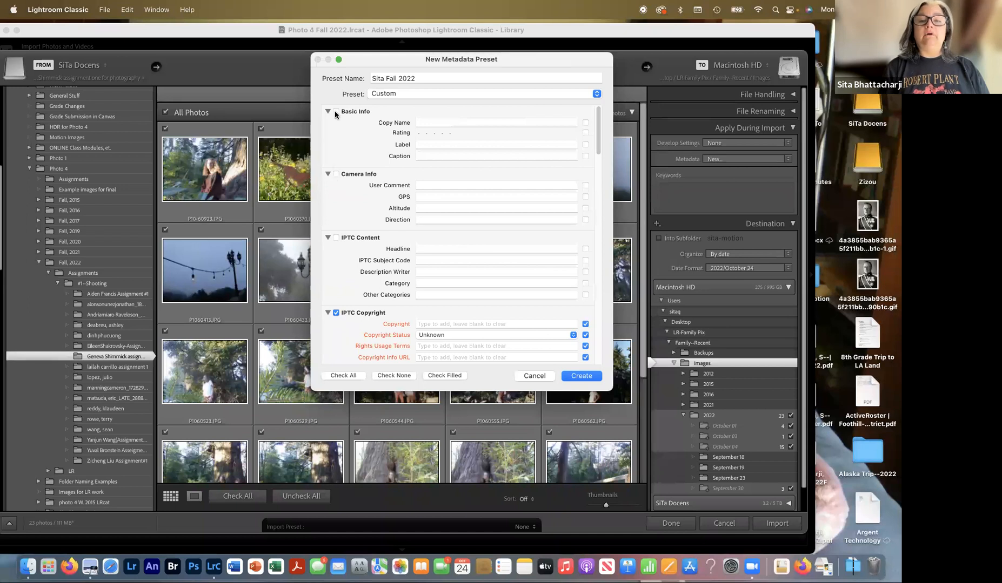
{"action": "left_click", "coordinate": [336, 111]}
{"action": "left_click", "coordinate": [336, 111]}
{"action": "left_click", "coordinate": [334, 175]}
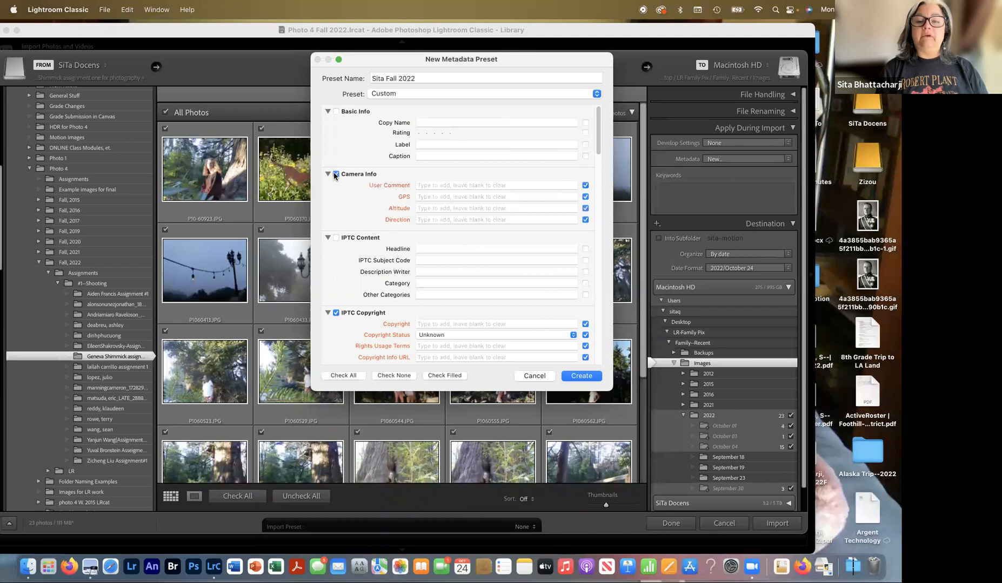
{"action": "left_click", "coordinate": [335, 175]}
{"action": "scroll", "coordinate": [334, 183], "scroll_direction": "down", "scroll_amount": 3}
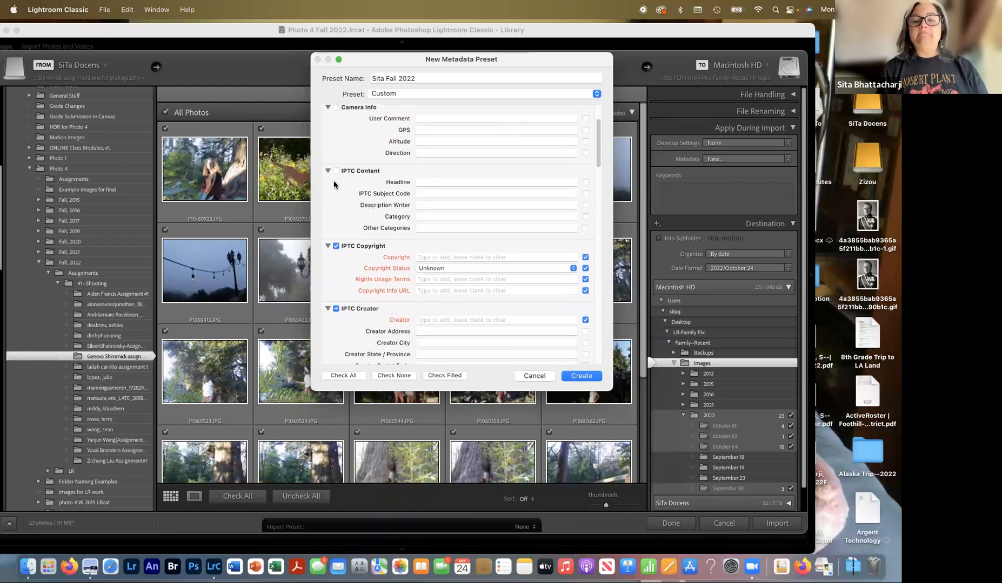
{"action": "scroll", "coordinate": [334, 205], "scroll_direction": "down", "scroll_amount": 2}
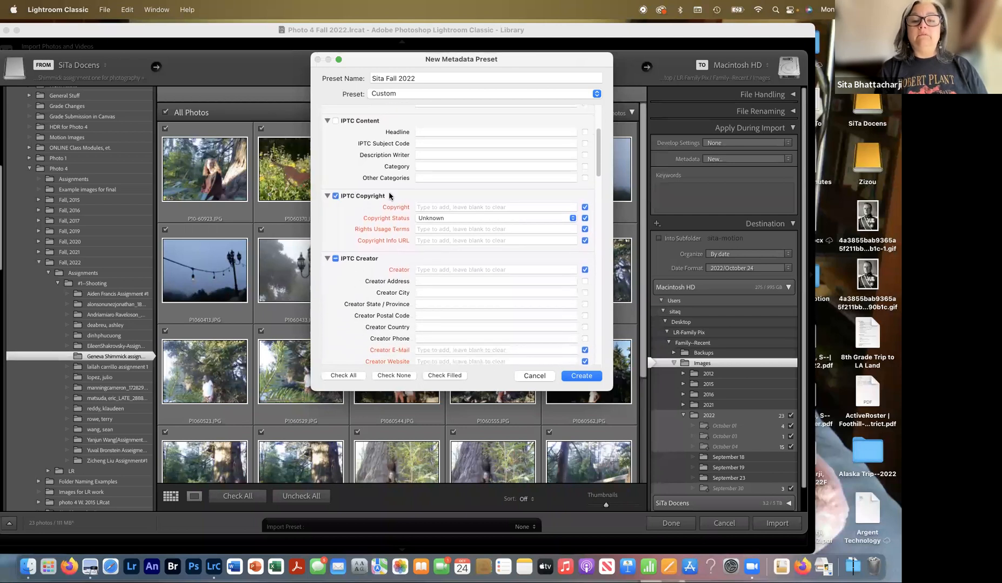
{"action": "left_click", "coordinate": [423, 207]}
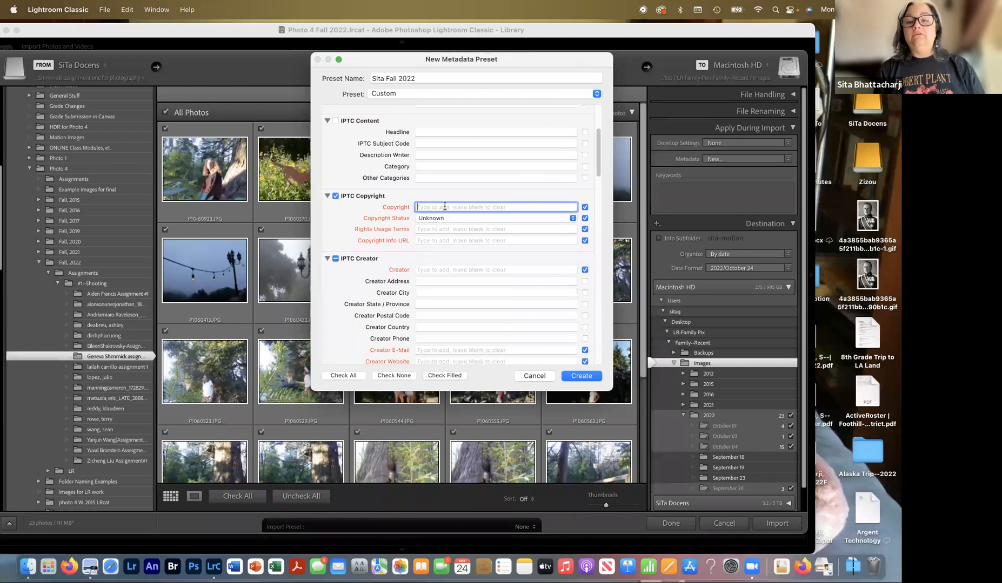
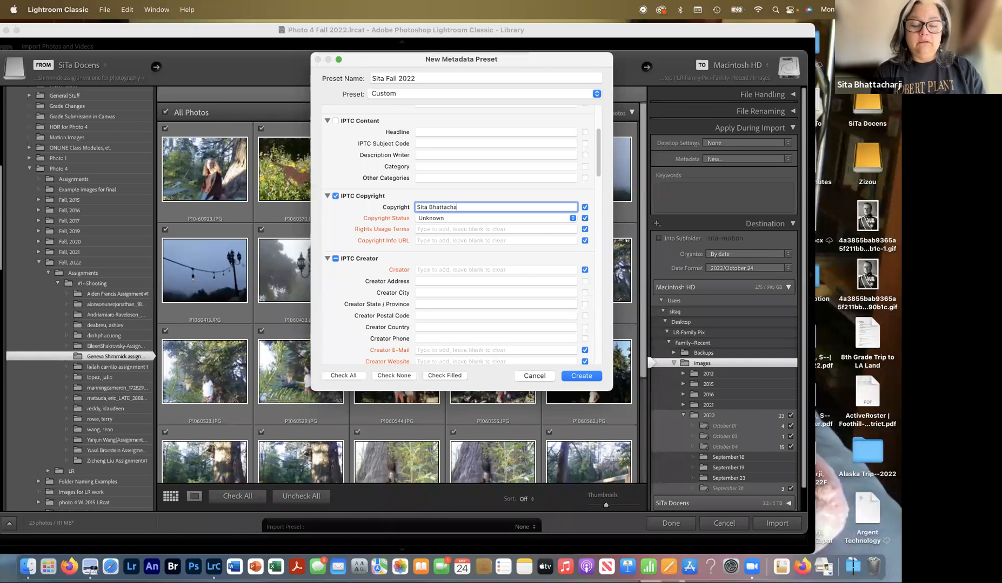
- Set Copyright Status to Copyrighted and Rights Usage Terms to 'Image not to be used without the artist's permission'
{"action": "left_click", "coordinate": [445, 220]}
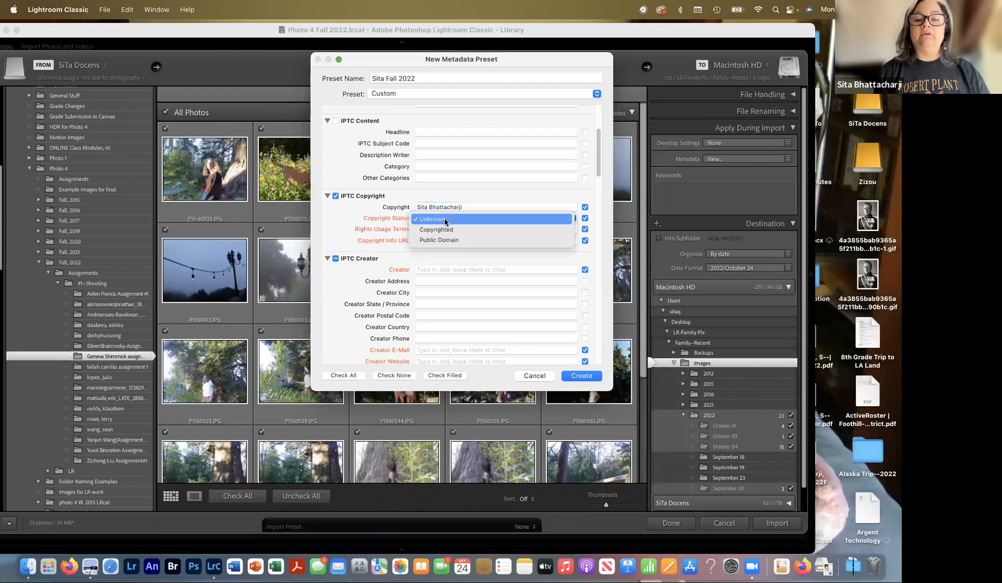
{"action": "left_click", "coordinate": [444, 229]}
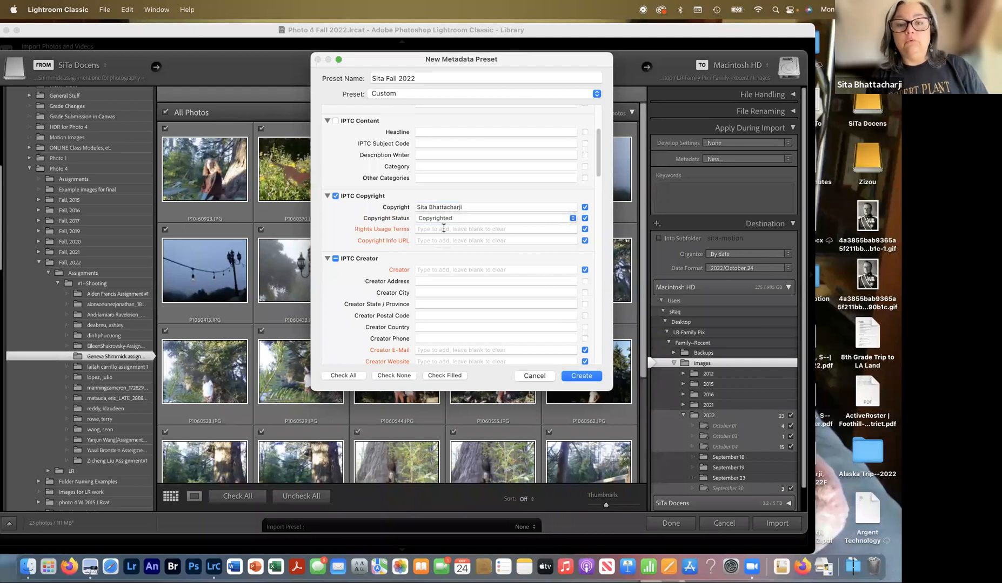
{"action": "left_click", "coordinate": [444, 229]}
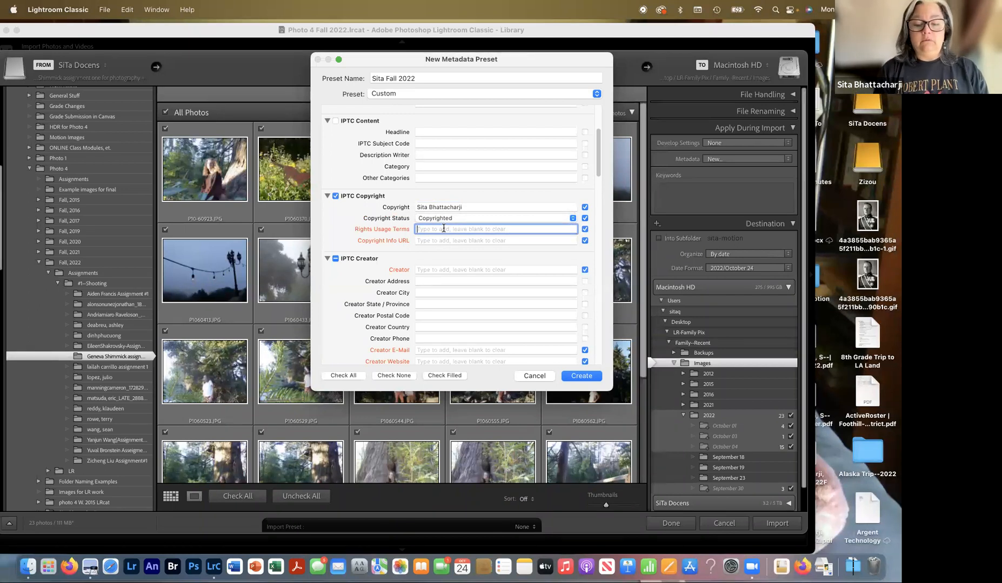
{"action": "type", "text": "Image "}
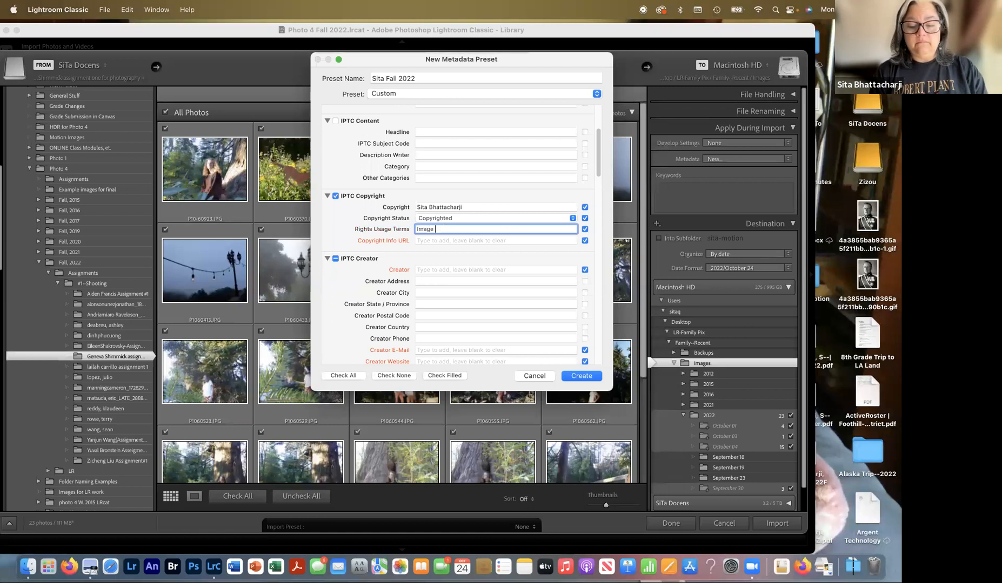
{"action": "type", "text": "not to be used withou"}
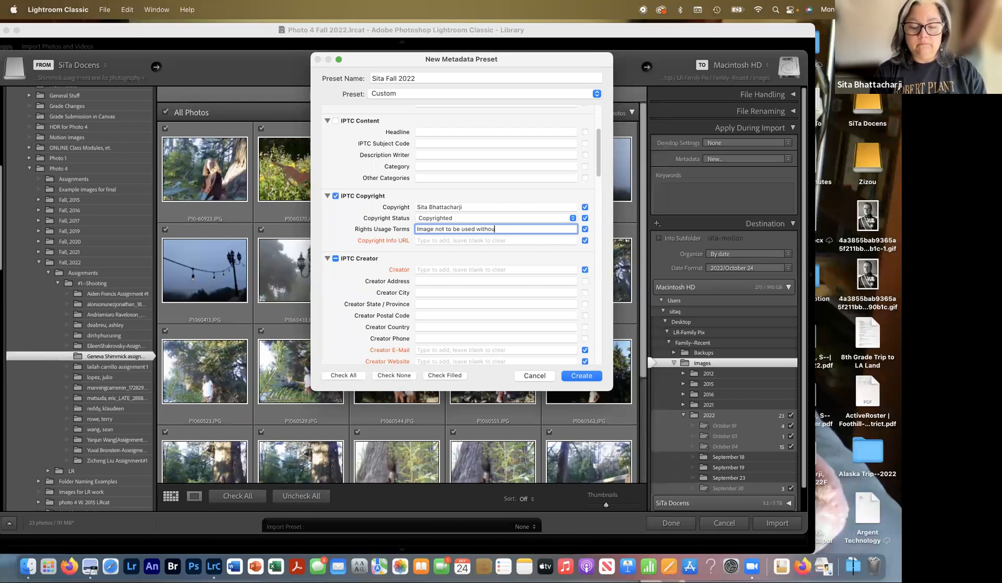
{"action": "type", "text": "t the a"}
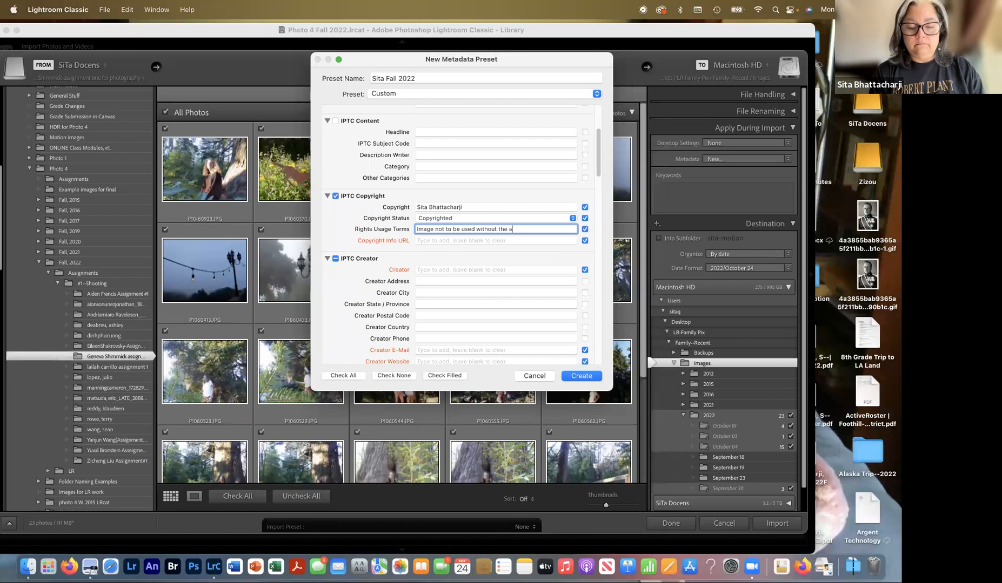
{"action": "type", "text": "rtist"}
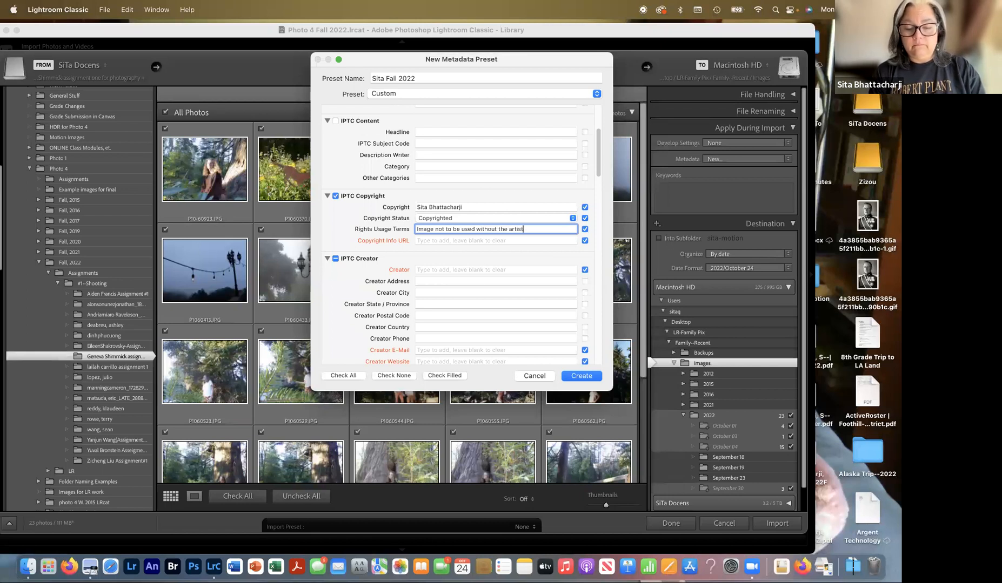
{"action": "type", "text": "'s pe"}
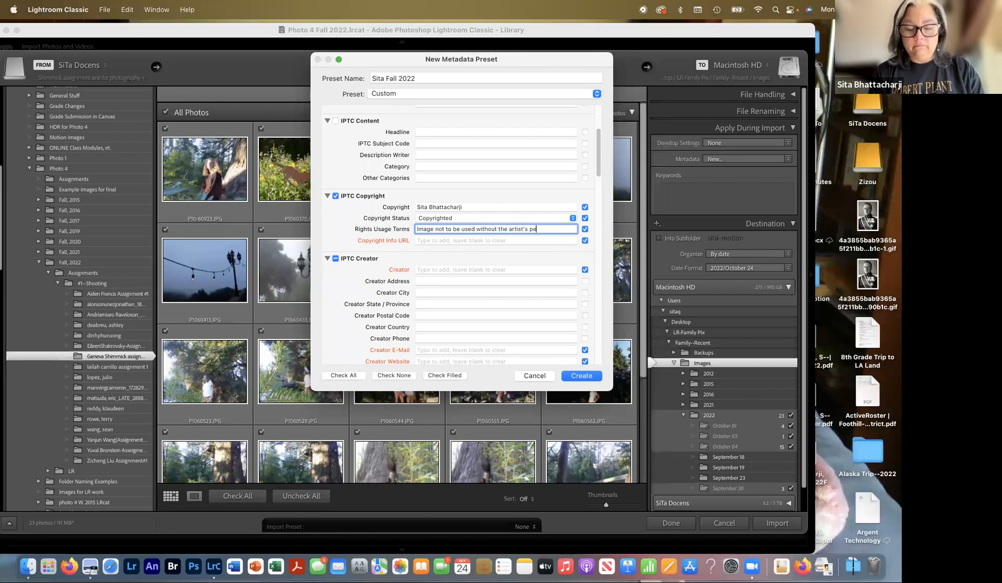
{"action": "type", "text": "rmission"}
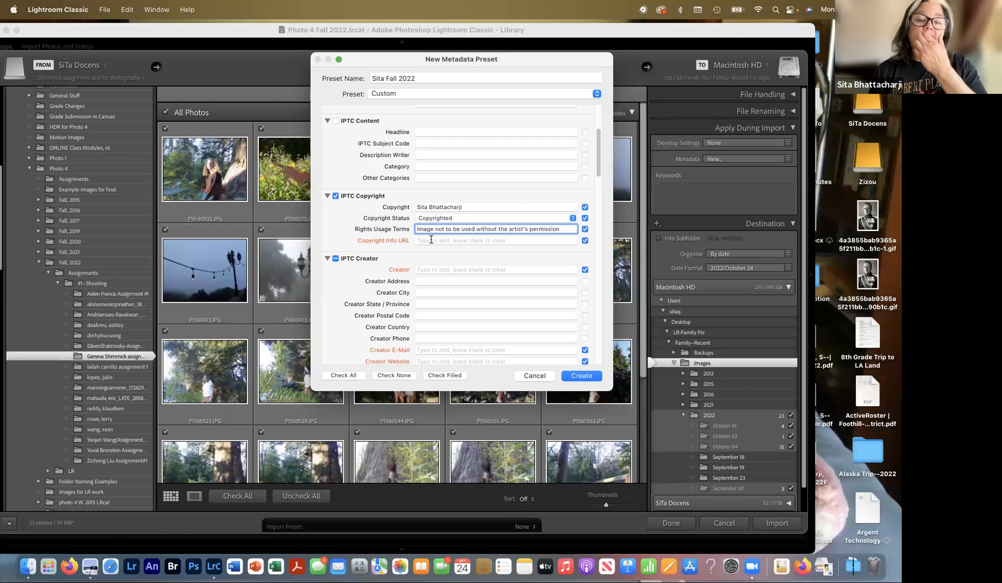
{"action": "left_click", "coordinate": [430, 241]}
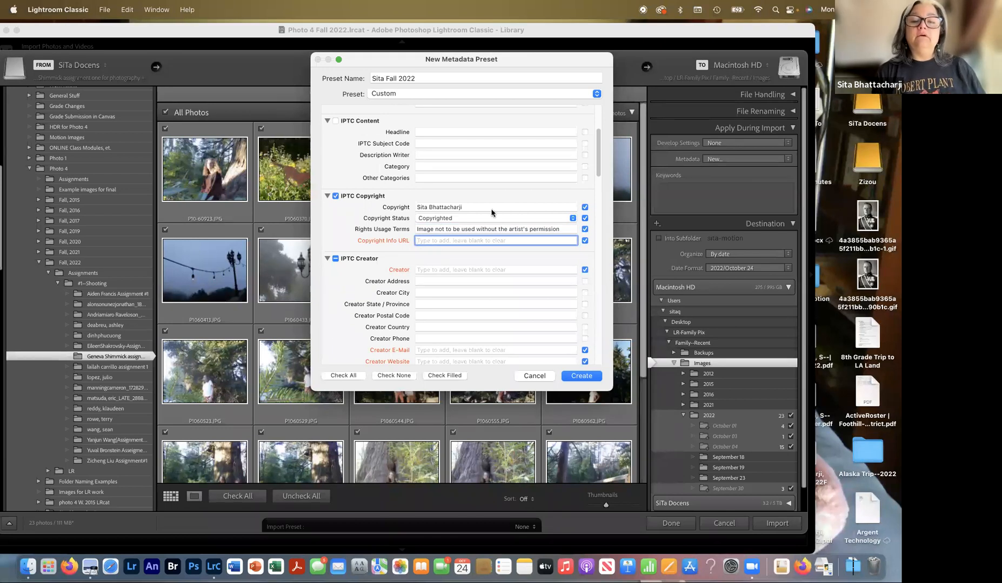
- Copy the copyright holder's name into the Creator field
{"action": "left_click", "coordinate": [477, 207]}
{"action": "key", "text": "super+c"}
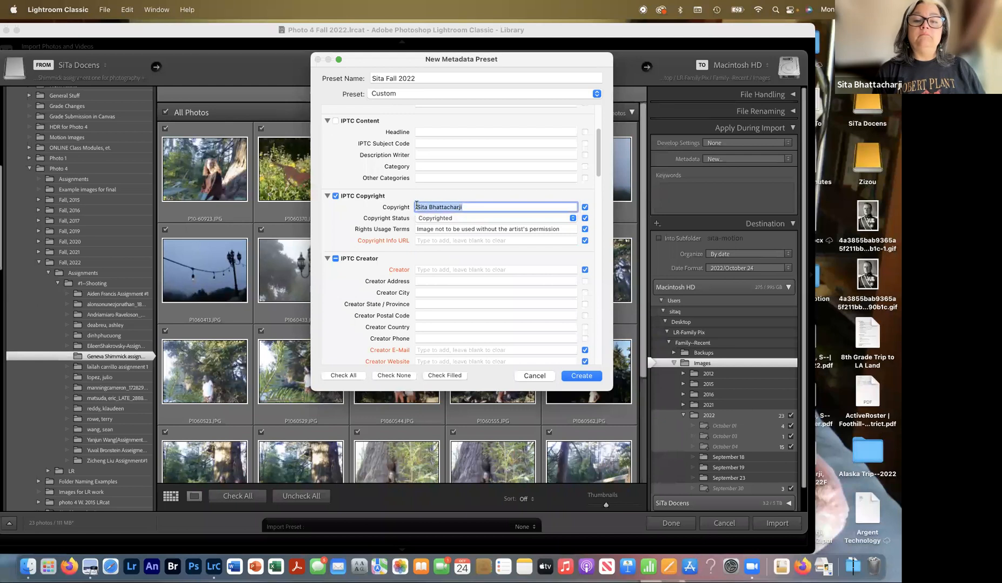
{"action": "left_click", "coordinate": [477, 270]}
{"action": "key", "text": "super+v"}
- Enter the creator's e-mail address in the Creator E-Mail field
{"action": "left_click", "coordinate": [449, 281]}
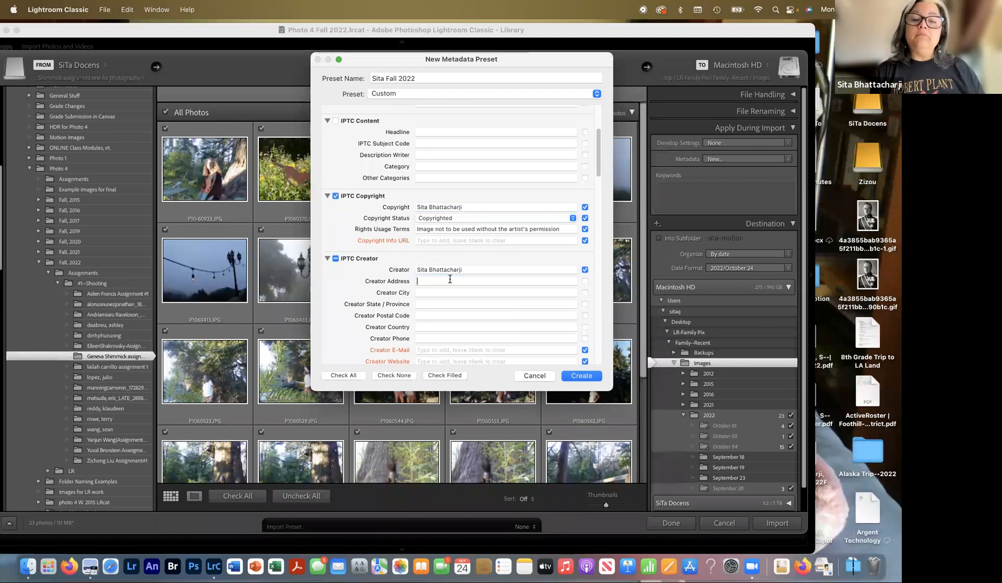
{"action": "scroll", "coordinate": [442, 308], "scroll_direction": "down", "scroll_amount": 3}
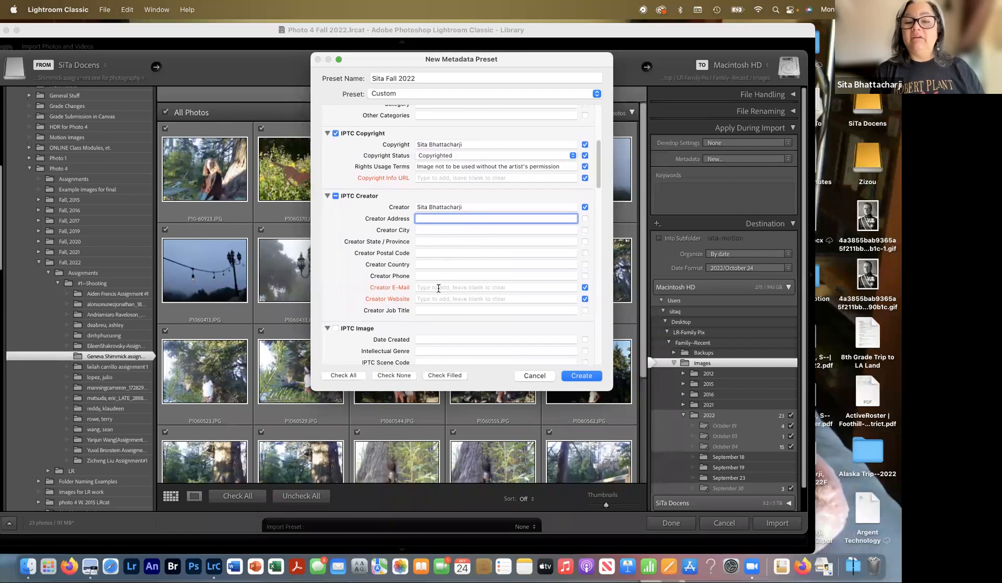
{"action": "left_click", "coordinate": [437, 288]}
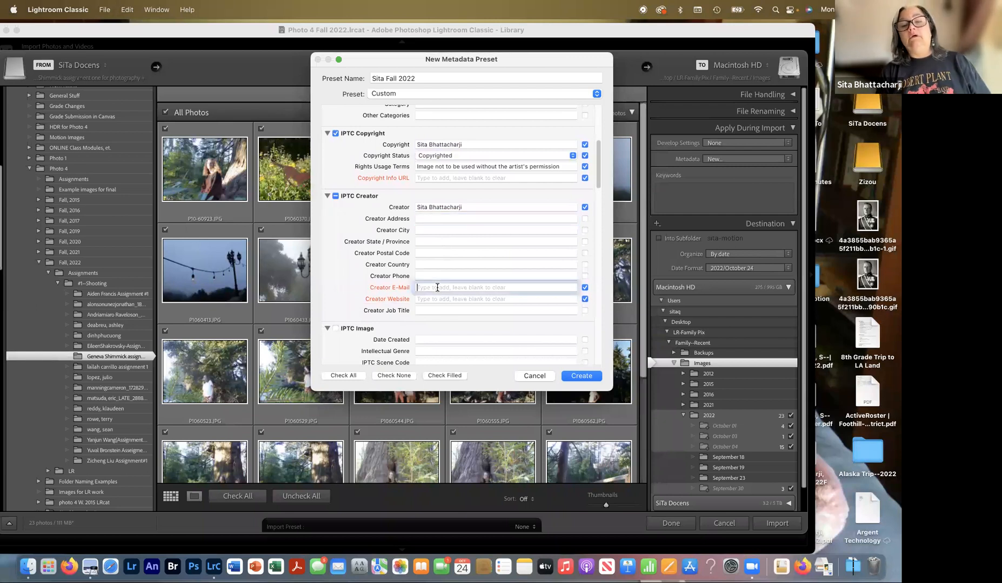
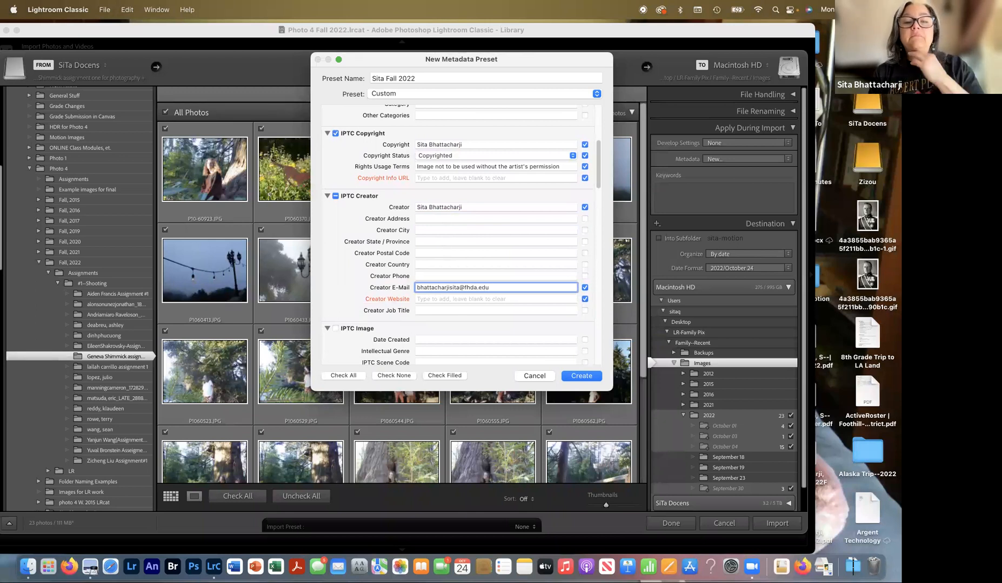
{"action": "left_click", "coordinate": [426, 298]}
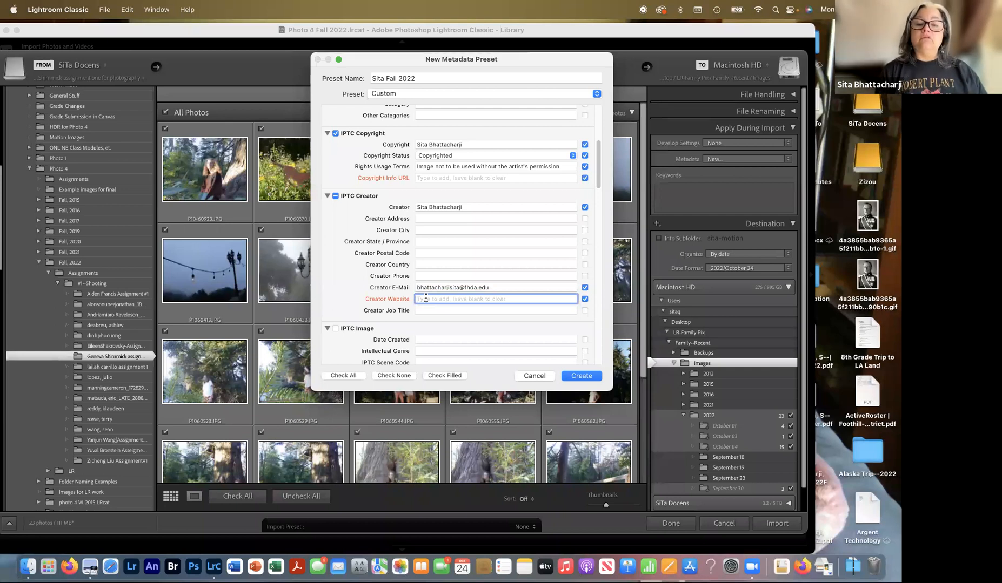
{"action": "scroll", "coordinate": [426, 299], "scroll_direction": "down", "scroll_amount": 5}
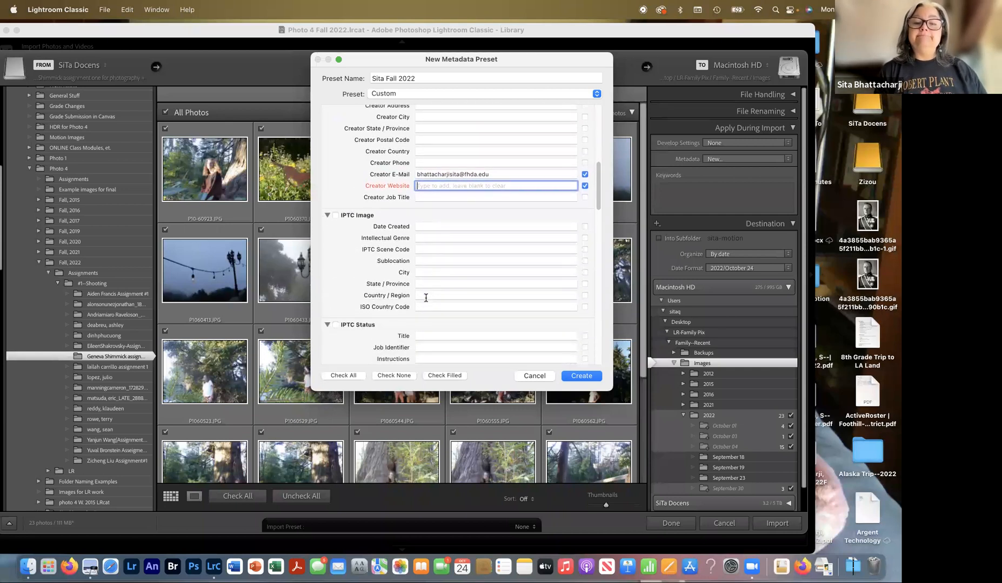
{"action": "scroll", "coordinate": [425, 298], "scroll_direction": "up", "scroll_amount": 6}
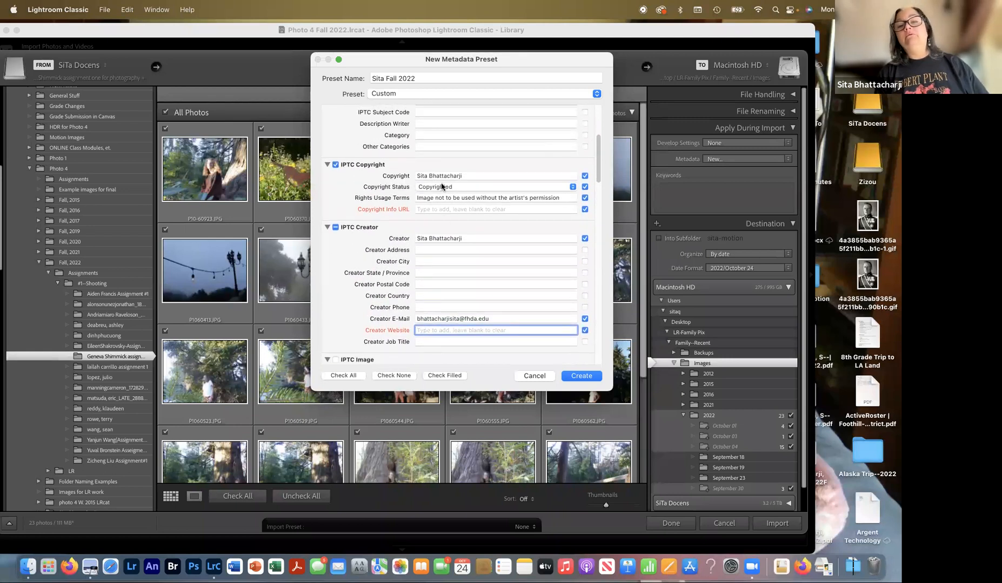
{"action": "scroll", "coordinate": [441, 187], "scroll_direction": "down", "scroll_amount": 2}
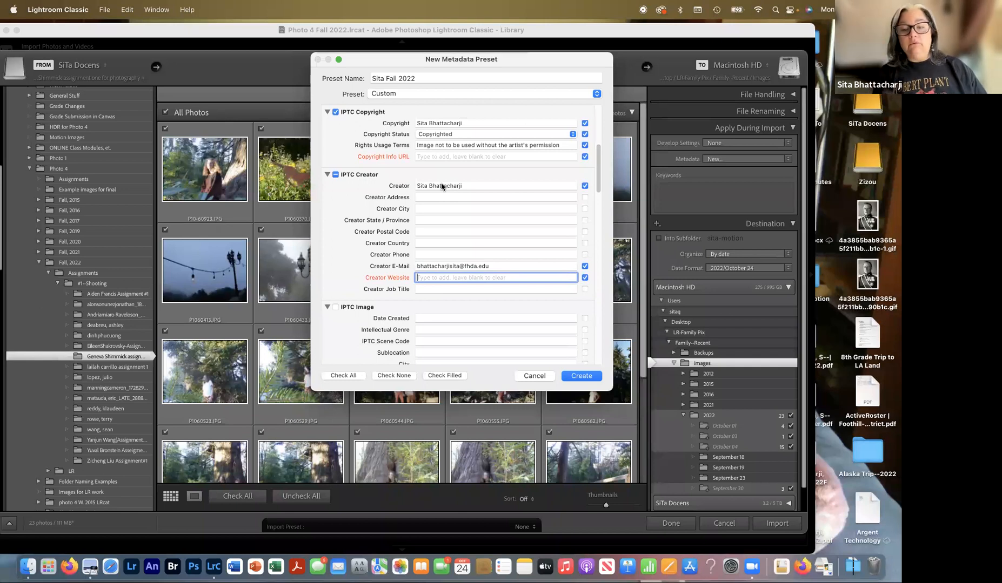
- Create the Fall 2022 metadata preset and select it as the import's metadata
{"action": "left_click", "coordinate": [581, 377]}
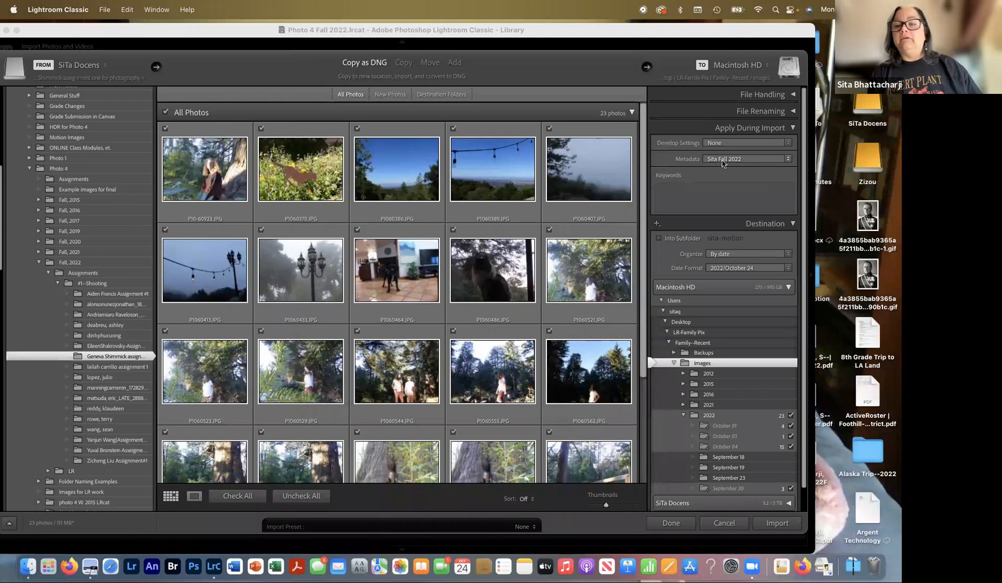
{"action": "left_click", "coordinate": [750, 159]}
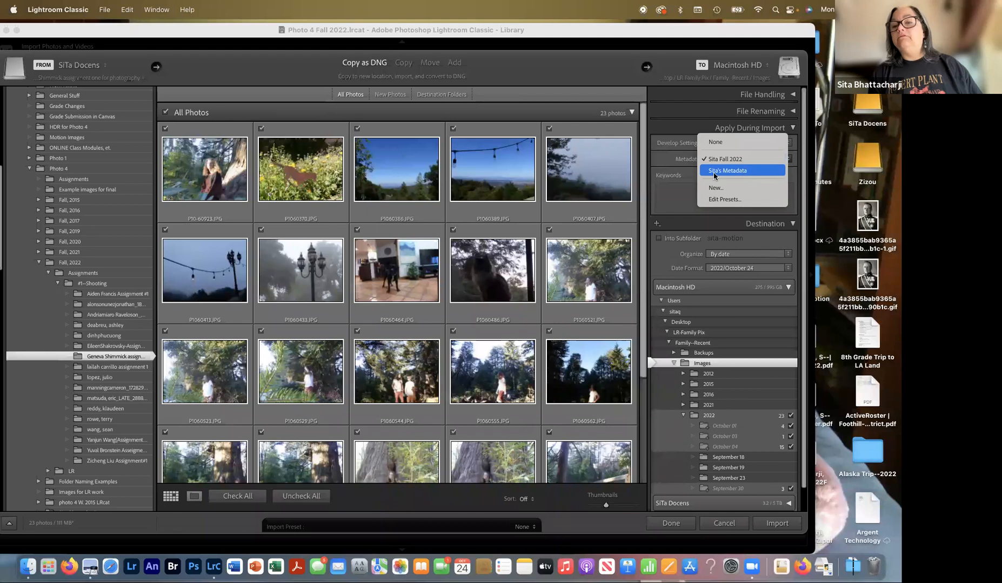
{"action": "left_click", "coordinate": [756, 160]}
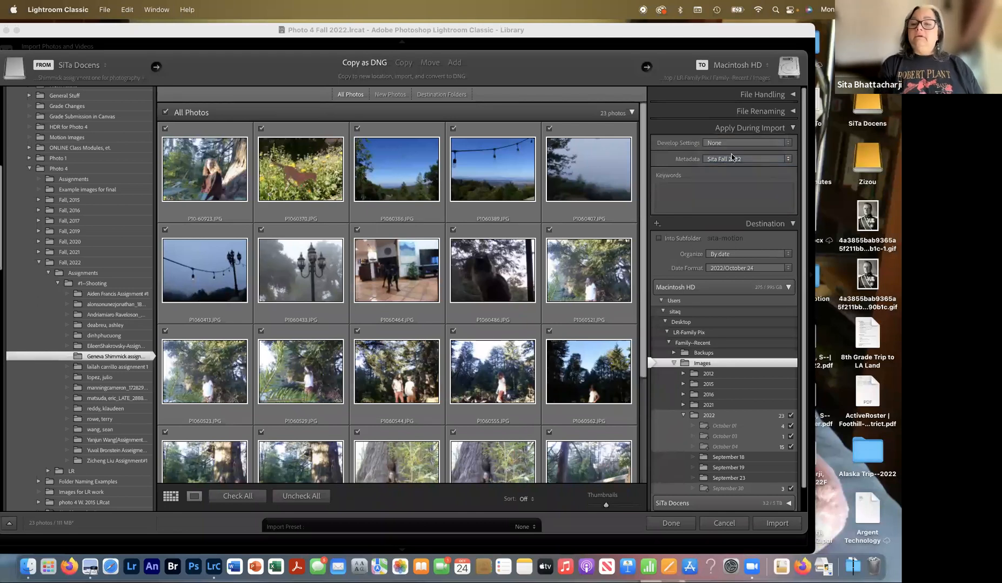
{"action": "left_click", "coordinate": [791, 128]}
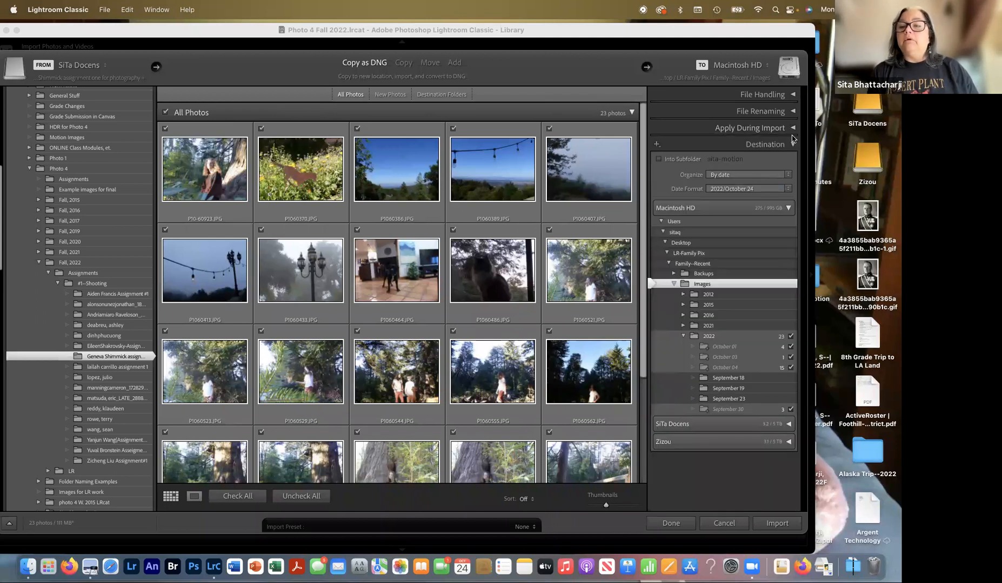
{"action": "left_click", "coordinate": [792, 129]}
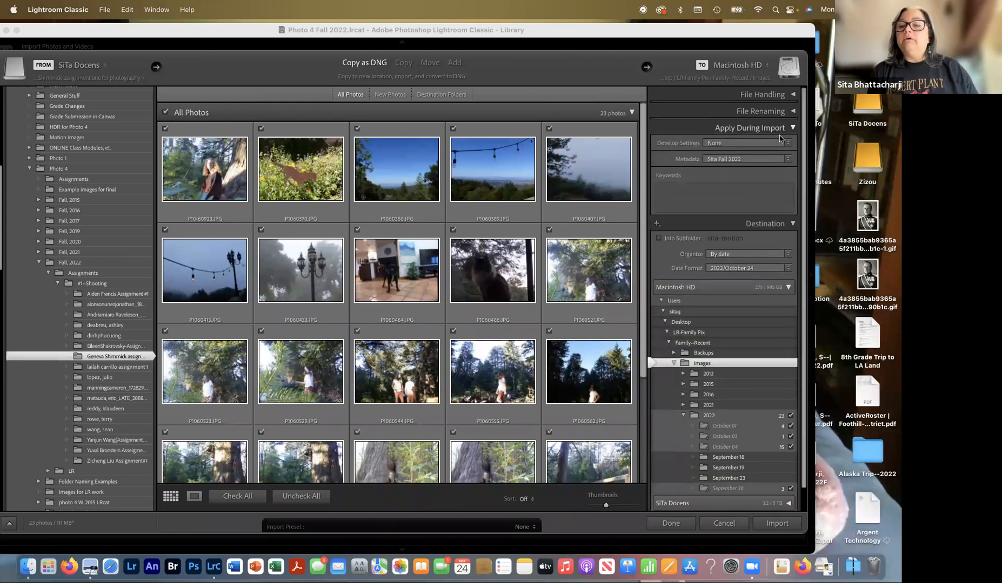
{"action": "left_click", "coordinate": [673, 190]}
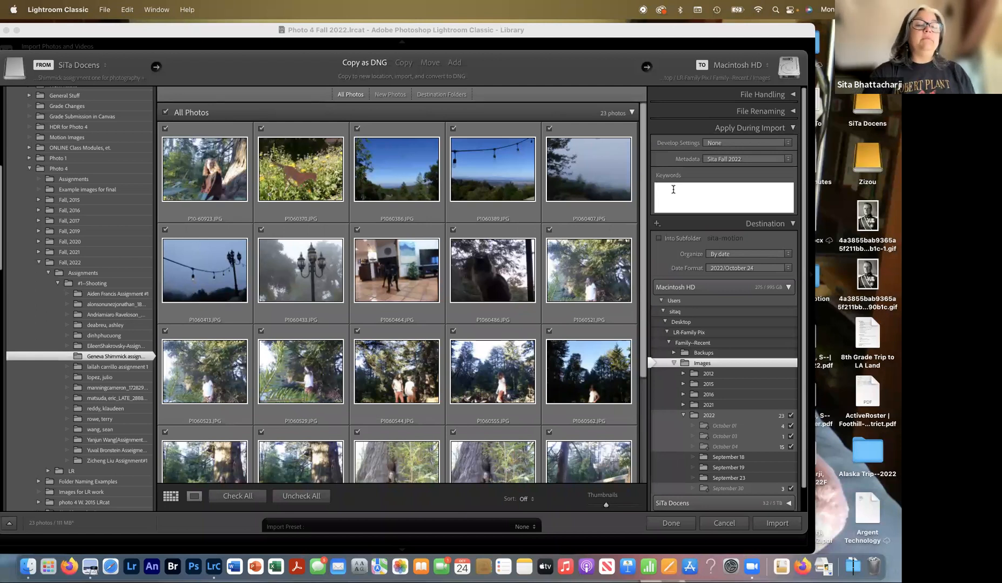
- Enter the import keywords: the student's first name, 'fall 2022' and 'photo 4'
{"action": "type", "text": "Geneva,"}
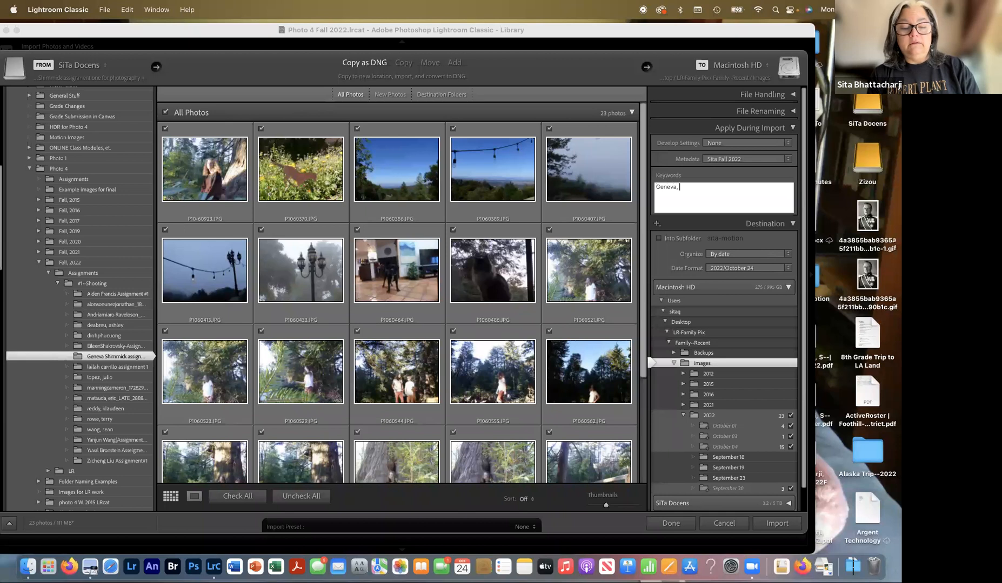
{"action": "type", "text": " fall"}
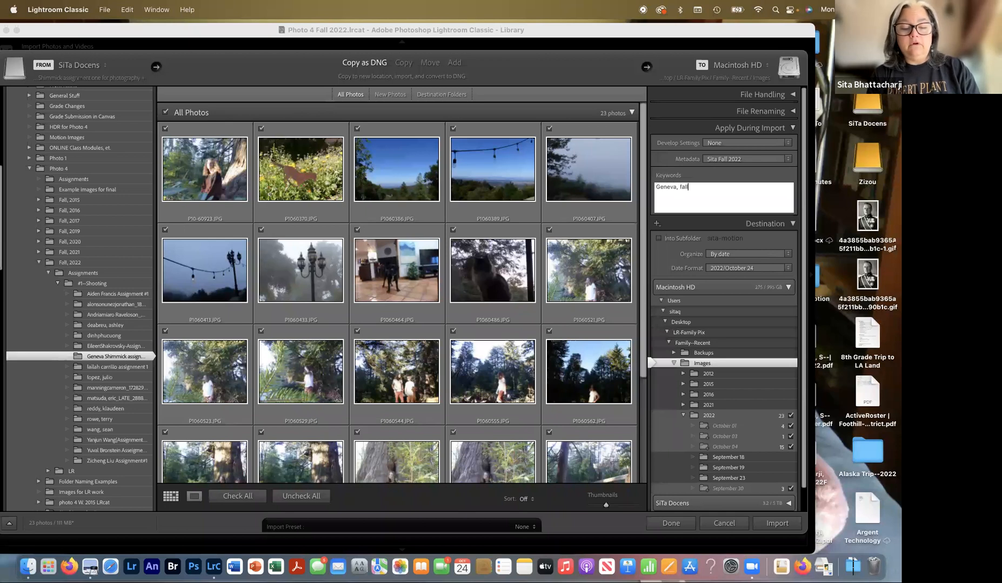
{"action": "type", "text": " 2022"}
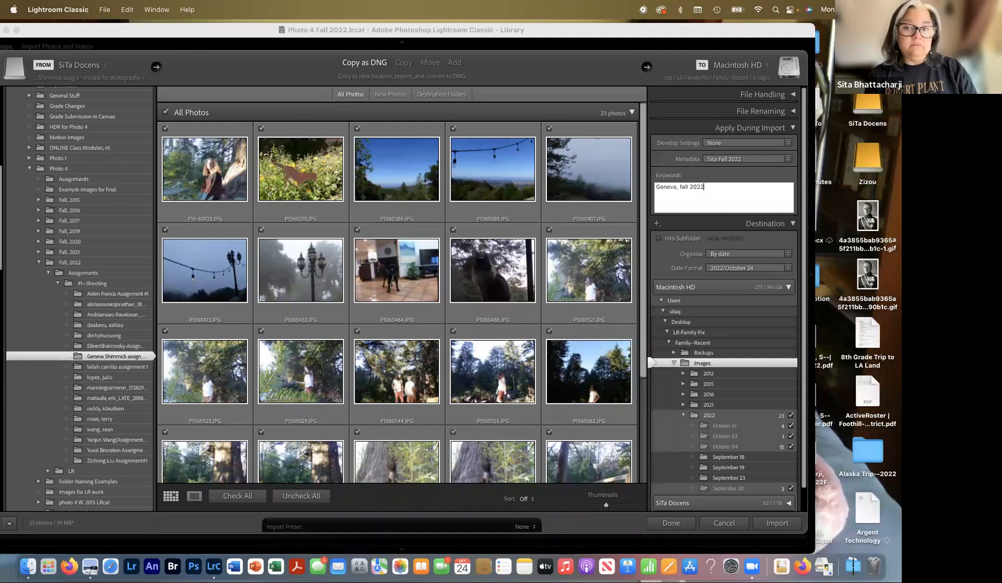
{"action": "type", "text": ", photo "}
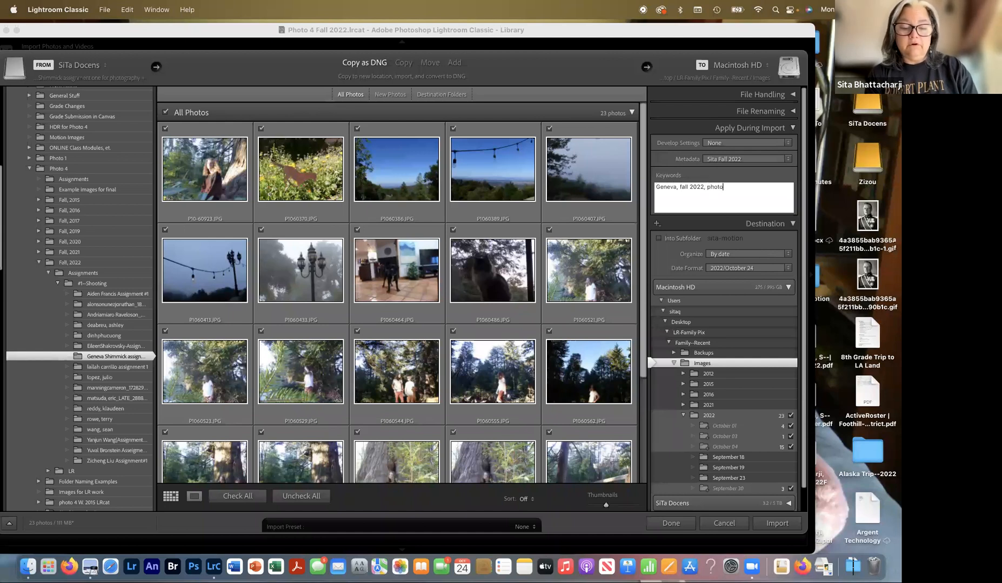
{"action": "type", "text": "4"}
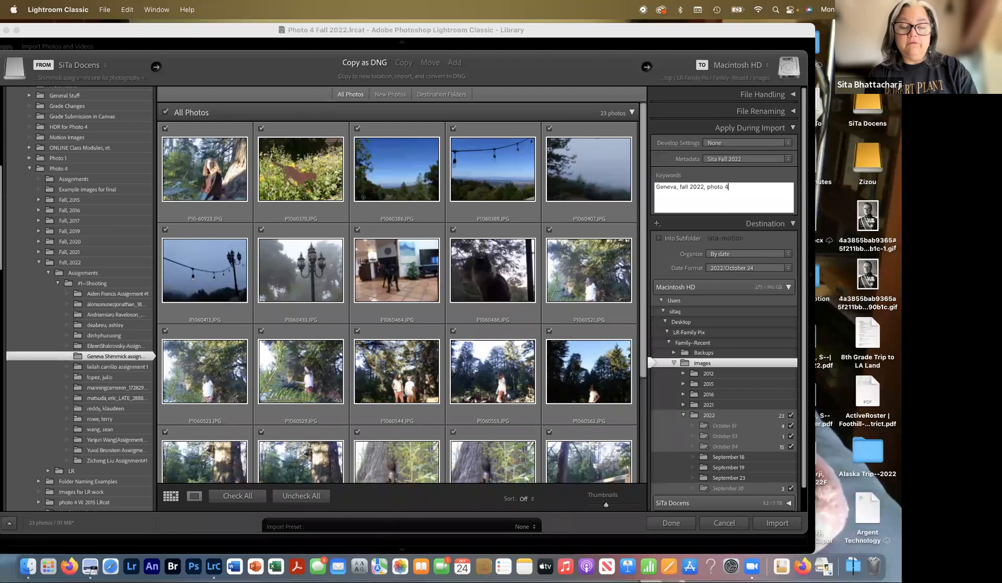
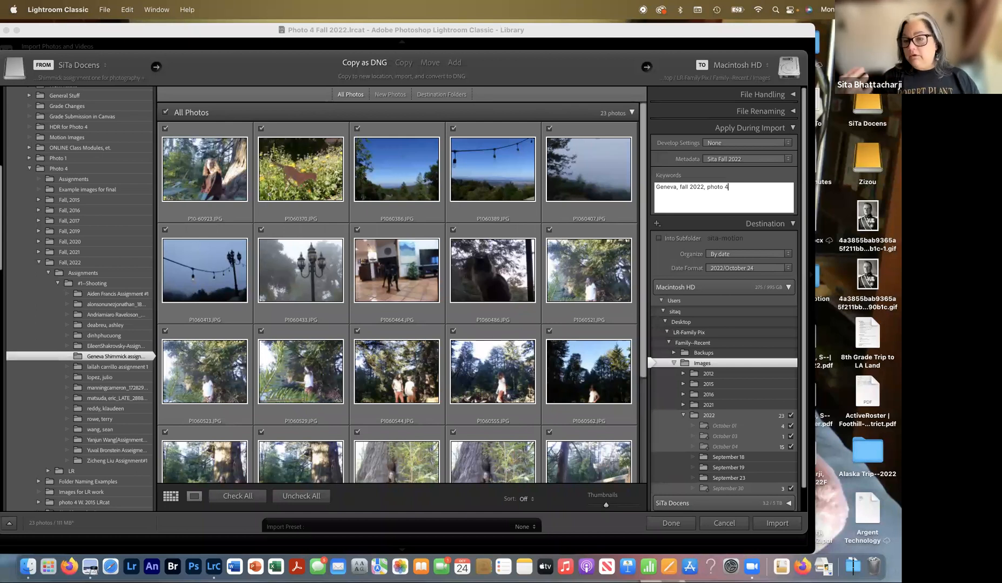
- Clear the old keywords from the import Keywords box so it is left empty
{"action": "left_click_drag", "start_coordinate": [740, 189], "coordinate": [658, 174]}
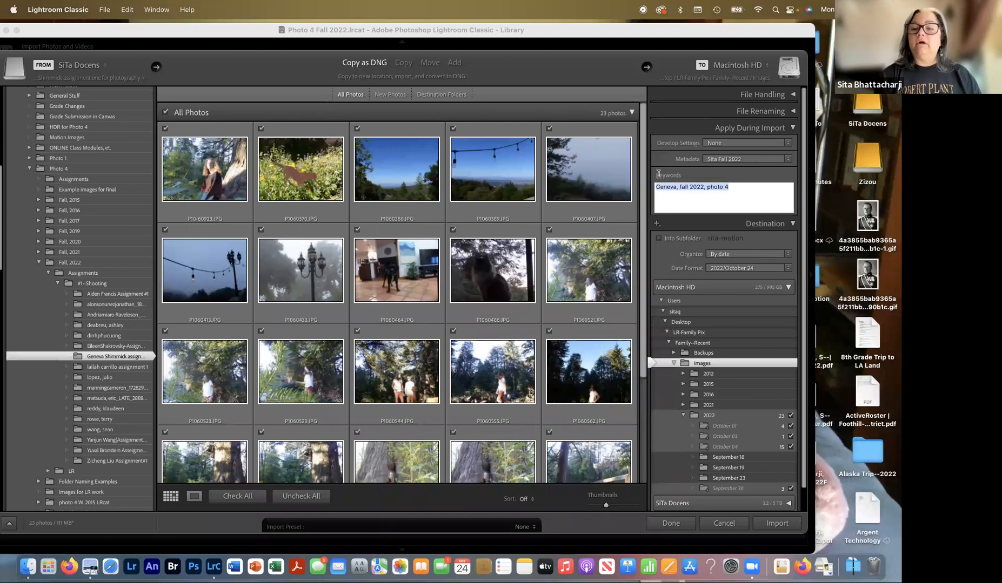
{"action": "key", "text": "BackSpace"}
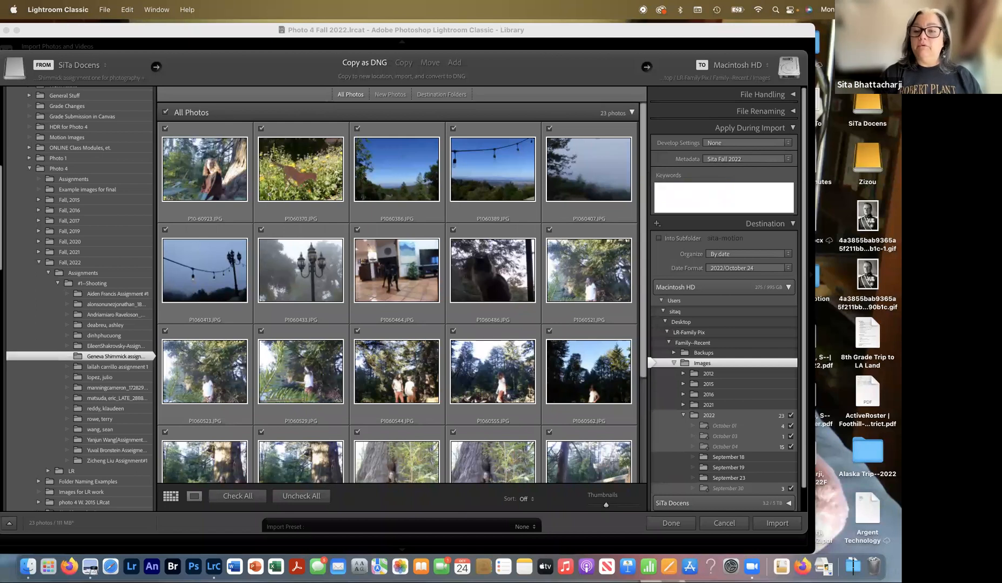
{"action": "left_click", "coordinate": [673, 200]}
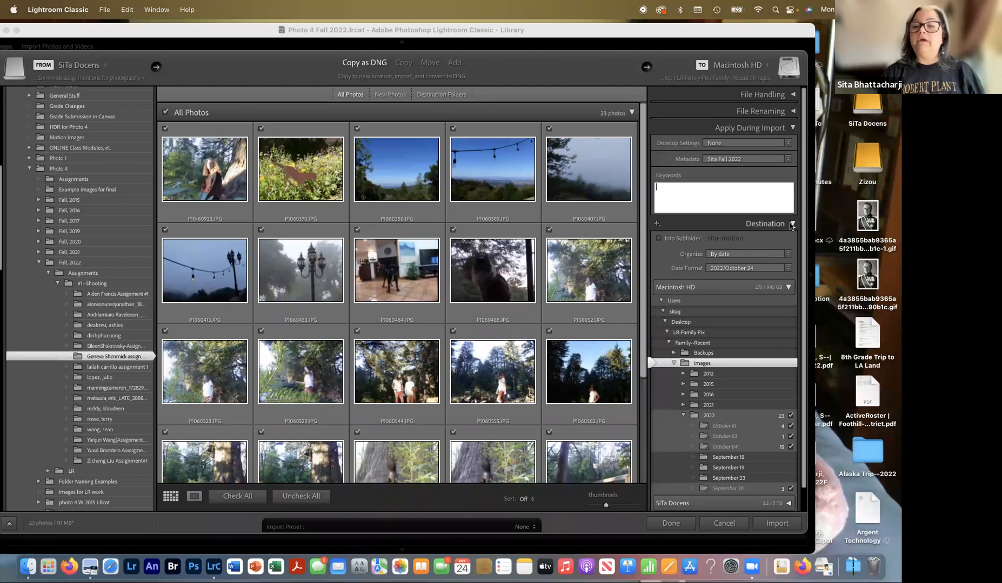
{"action": "left_click", "coordinate": [793, 128]}
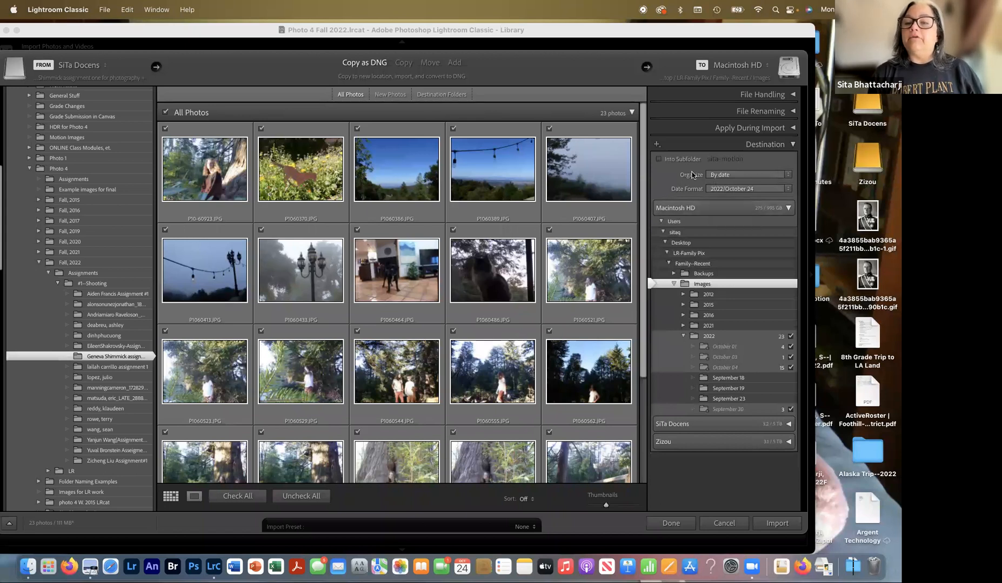
{"action": "left_click", "coordinate": [739, 179]}
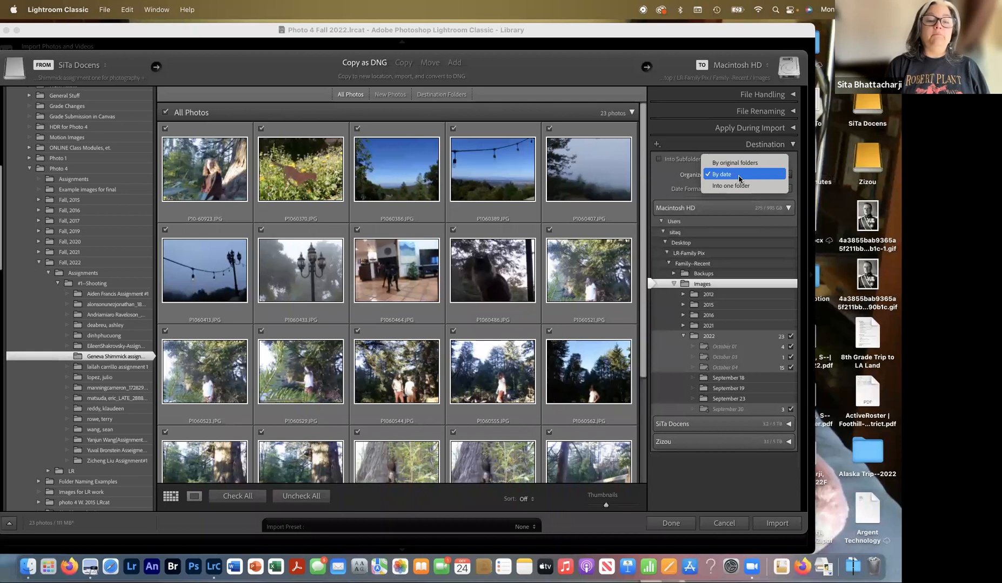
{"action": "left_click", "coordinate": [739, 179]}
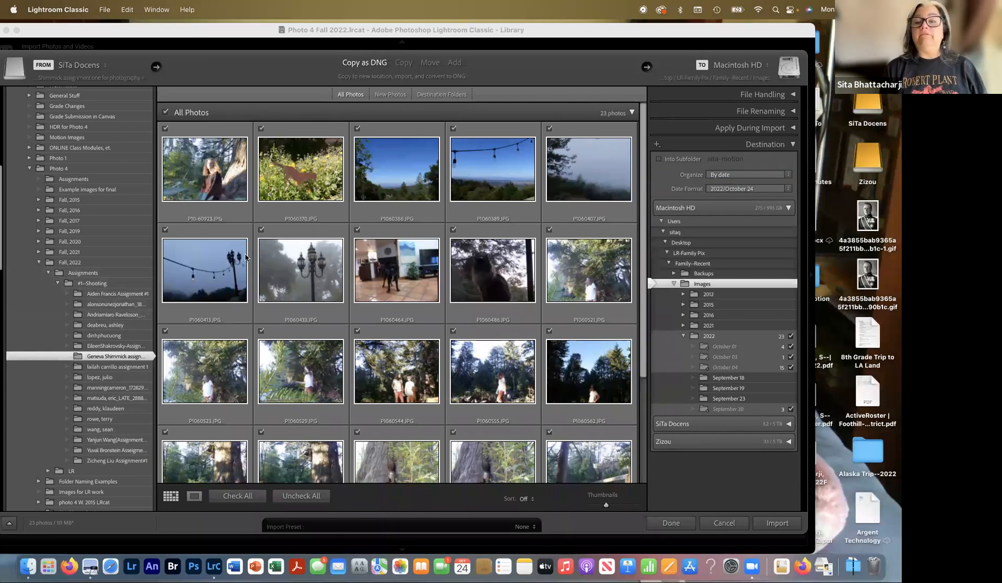
{"action": "left_click", "coordinate": [776, 178]}
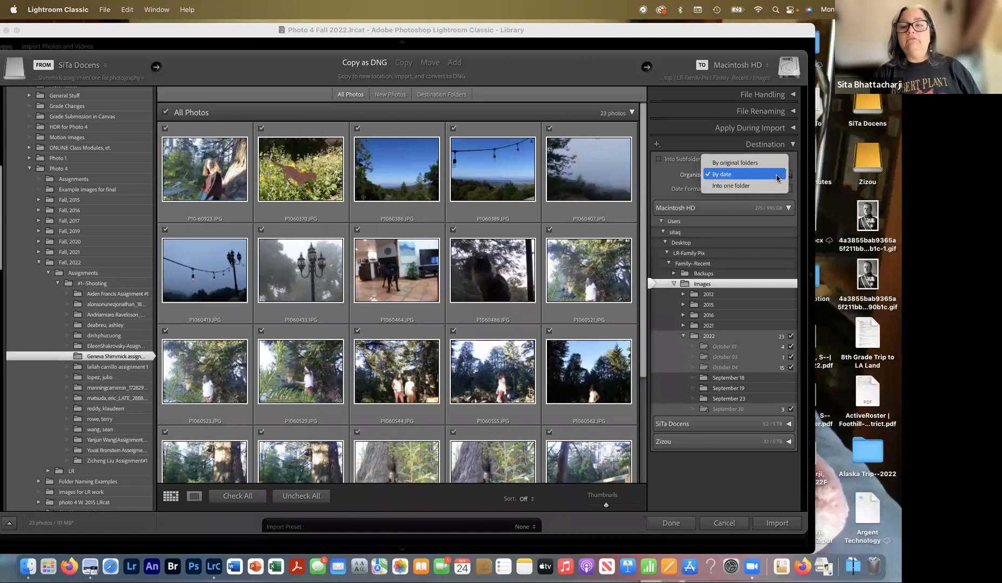
{"action": "left_click", "coordinate": [749, 164]}
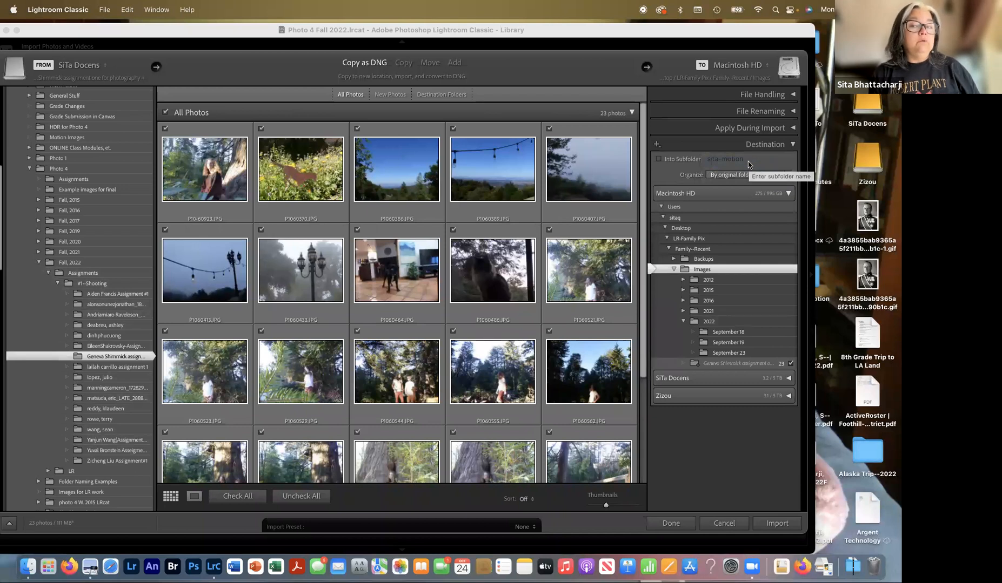
{"action": "left_click", "coordinate": [749, 176]}
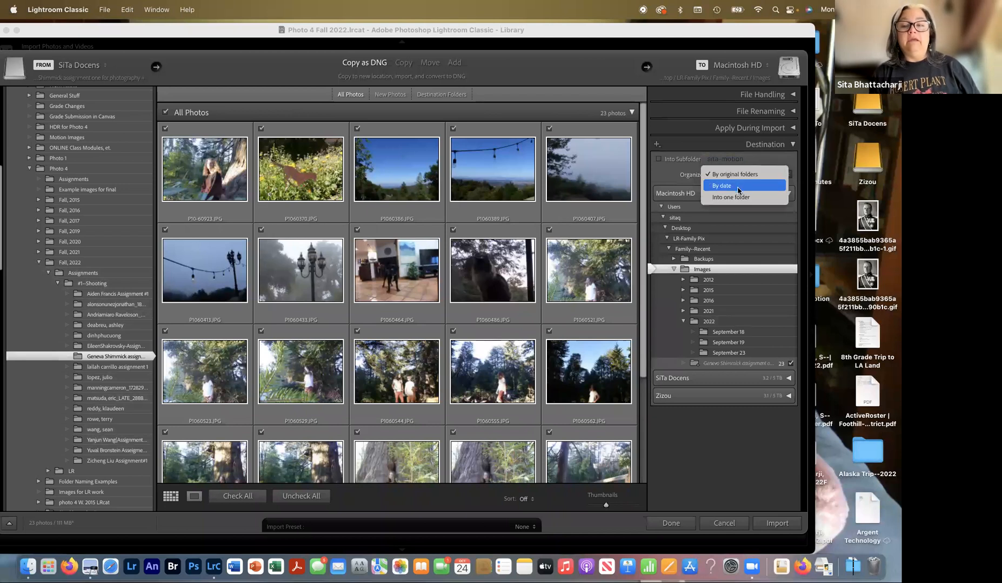
{"action": "left_click", "coordinate": [738, 187]}
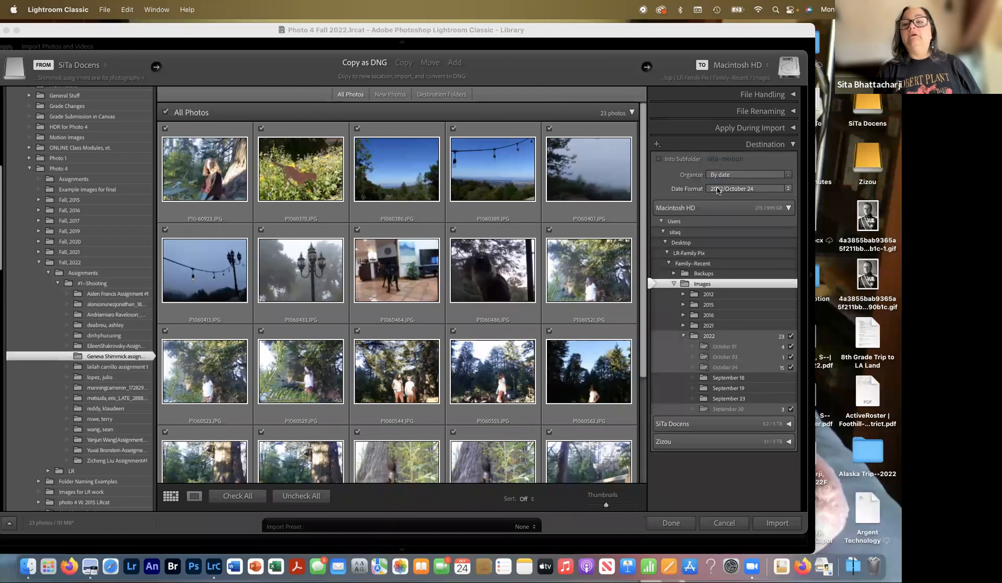
{"action": "left_click", "coordinate": [775, 192]}
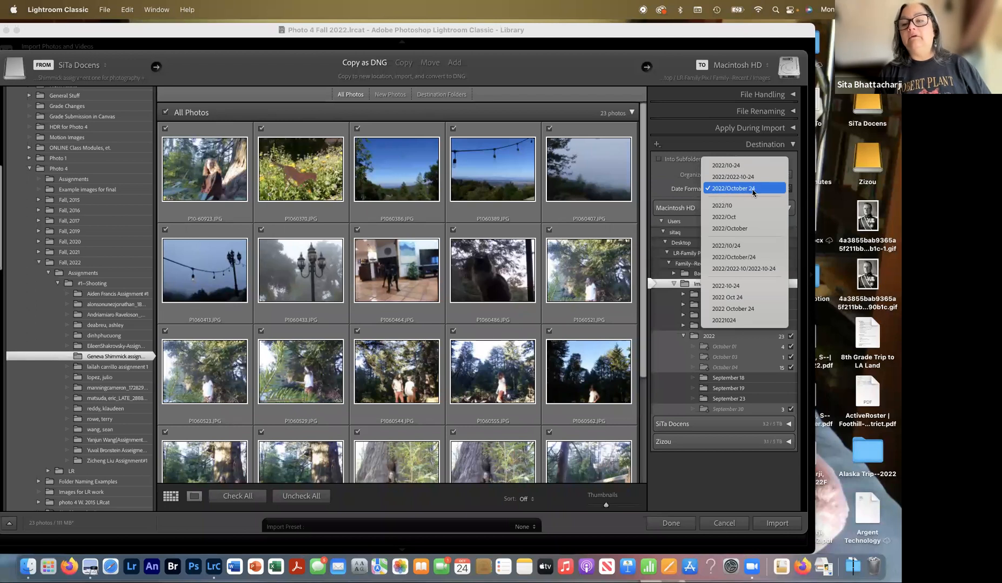
- Keep the 2022/October 24 date format and set Organize to By original folders
{"action": "left_click", "coordinate": [769, 190]}
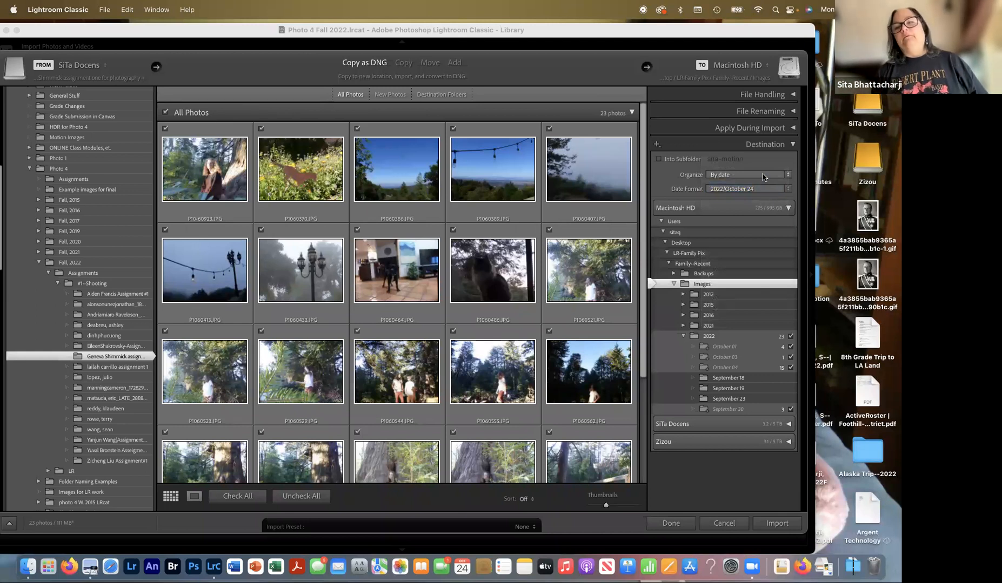
{"action": "left_click", "coordinate": [762, 177]}
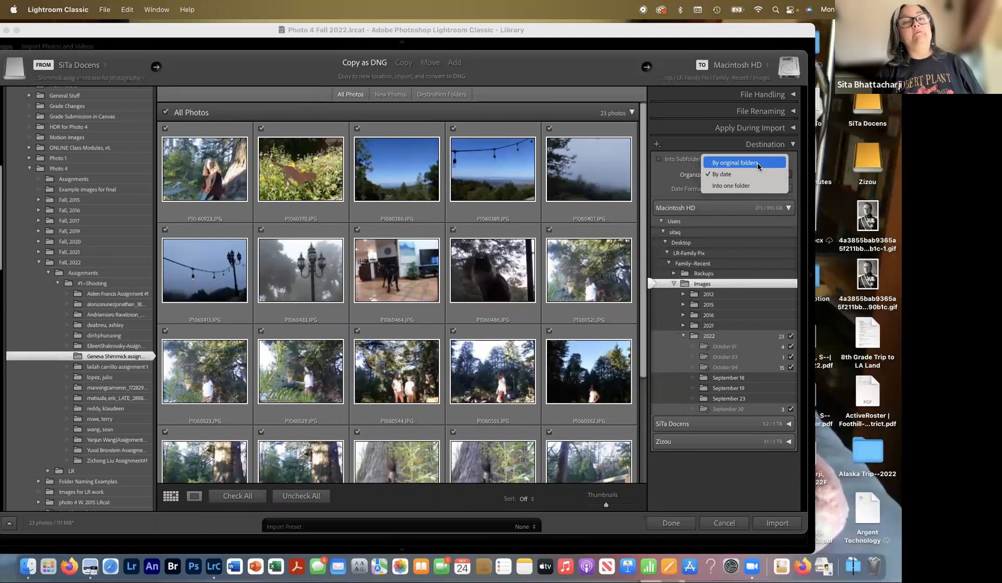
{"action": "left_click", "coordinate": [758, 165]}
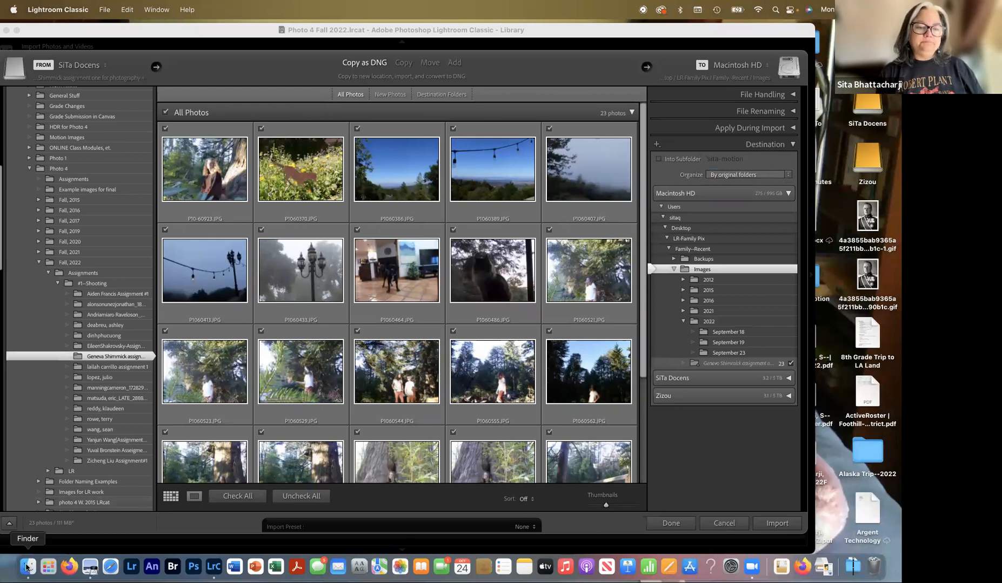
- In Finder, browse to the Photo 4 Fall 2022 catalog folder inside Fall 2022 > LR
{"action": "left_click", "coordinate": [27, 567]}
{"action": "scroll", "coordinate": [208, 232], "scroll_direction": "left", "scroll_amount": 2}
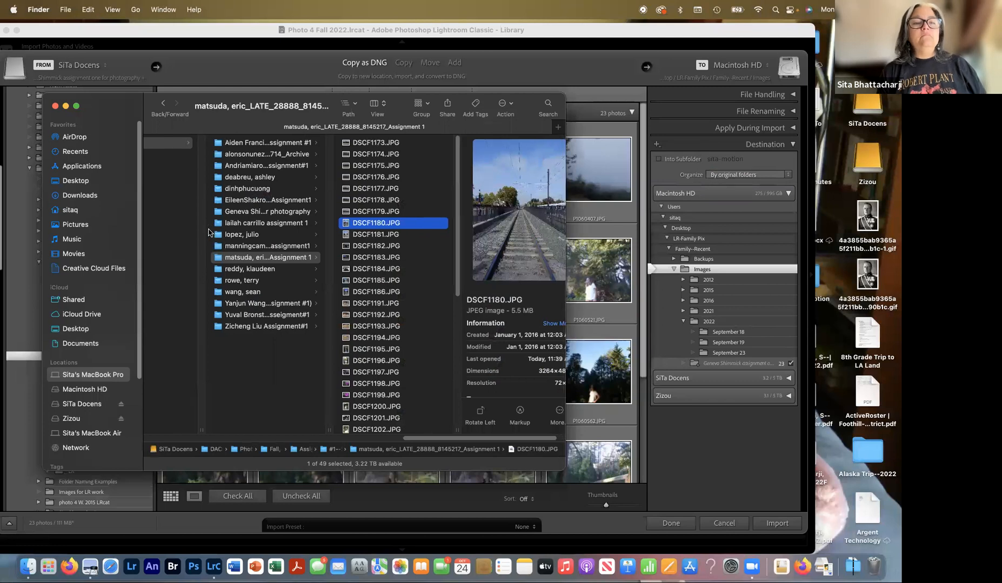
{"action": "scroll", "coordinate": [208, 233], "scroll_direction": "left", "scroll_amount": 5}
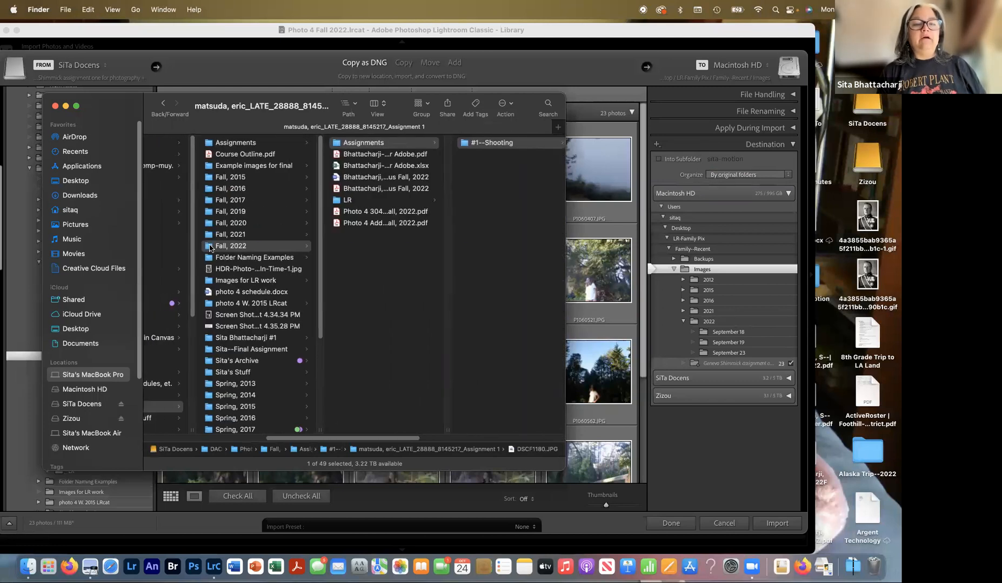
{"action": "scroll", "coordinate": [210, 248], "scroll_direction": "left", "scroll_amount": 8}
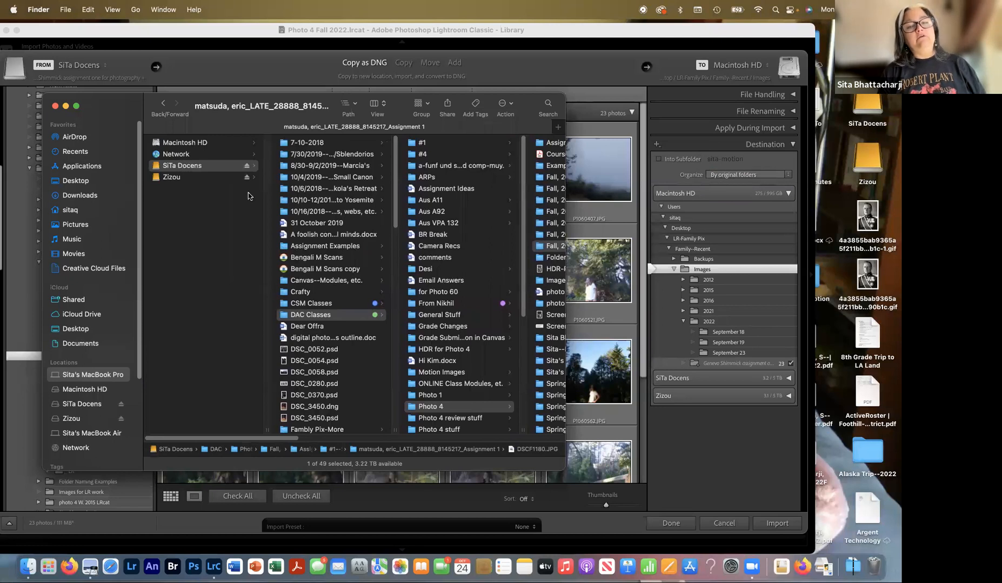
{"action": "scroll", "coordinate": [294, 318], "scroll_direction": "right", "scroll_amount": 3}
{"action": "scroll", "coordinate": [294, 319], "scroll_direction": "right", "scroll_amount": 2}
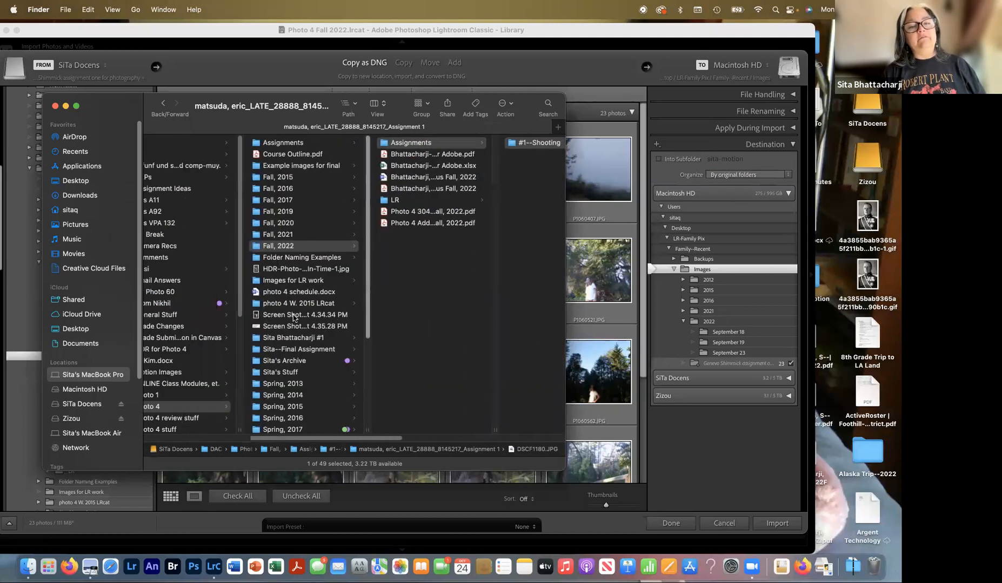
{"action": "scroll", "coordinate": [293, 318], "scroll_direction": "down", "scroll_amount": 3}
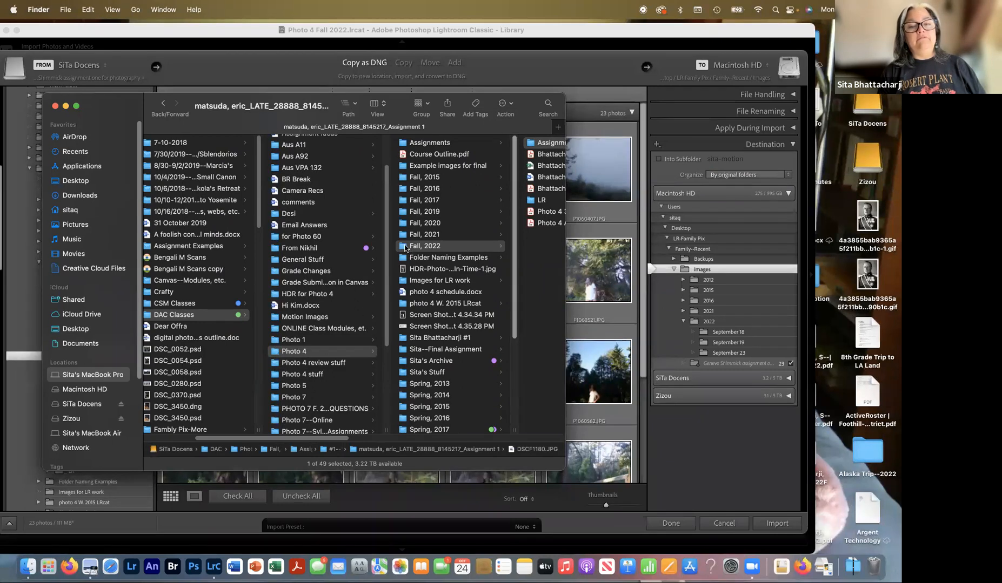
{"action": "scroll", "coordinate": [406, 249], "scroll_direction": "right", "scroll_amount": 5}
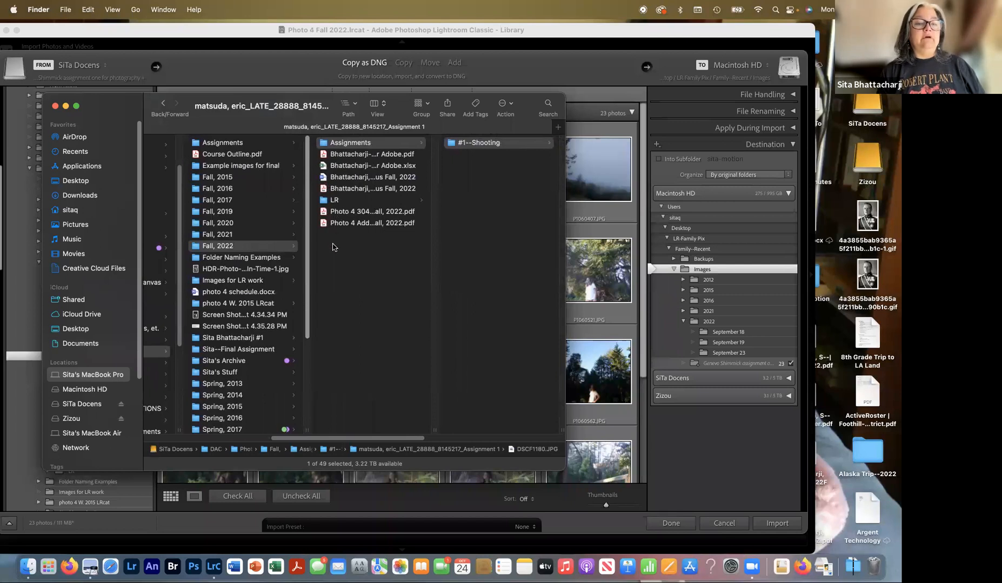
{"action": "left_click", "coordinate": [327, 200]}
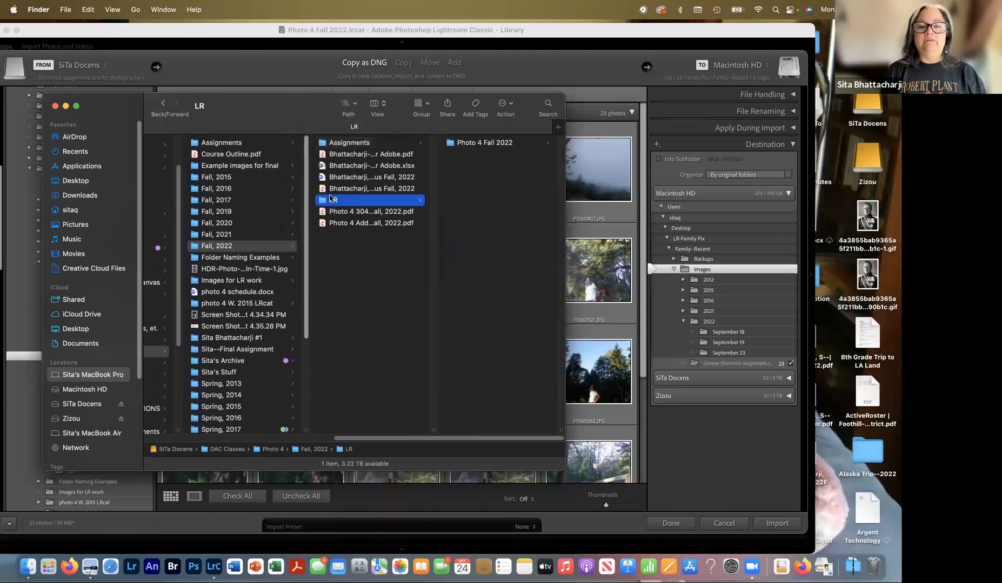
{"action": "left_click", "coordinate": [452, 145]}
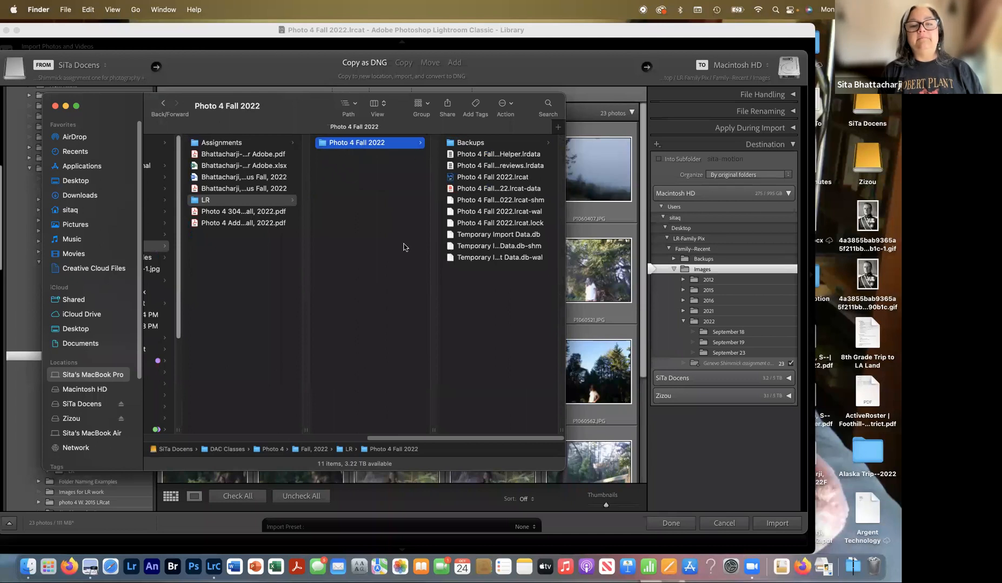
- Create an empty Images folder beside the Photo 4 Fall 2022 catalog file, then return to Lightroom
{"action": "key", "text": "shift+super+n"}
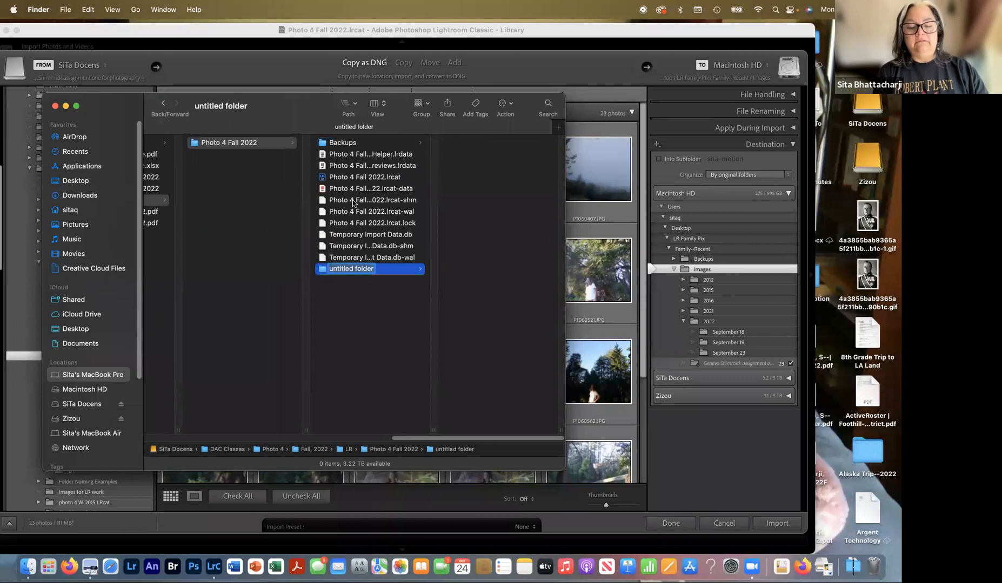
{"action": "type", "text": "Images"}
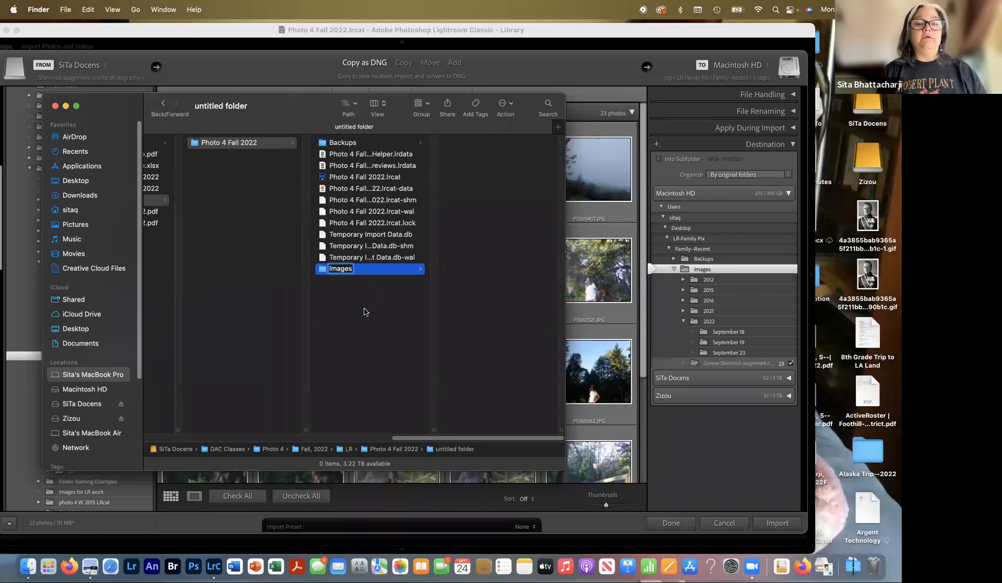
{"action": "key", "text": "Return"}
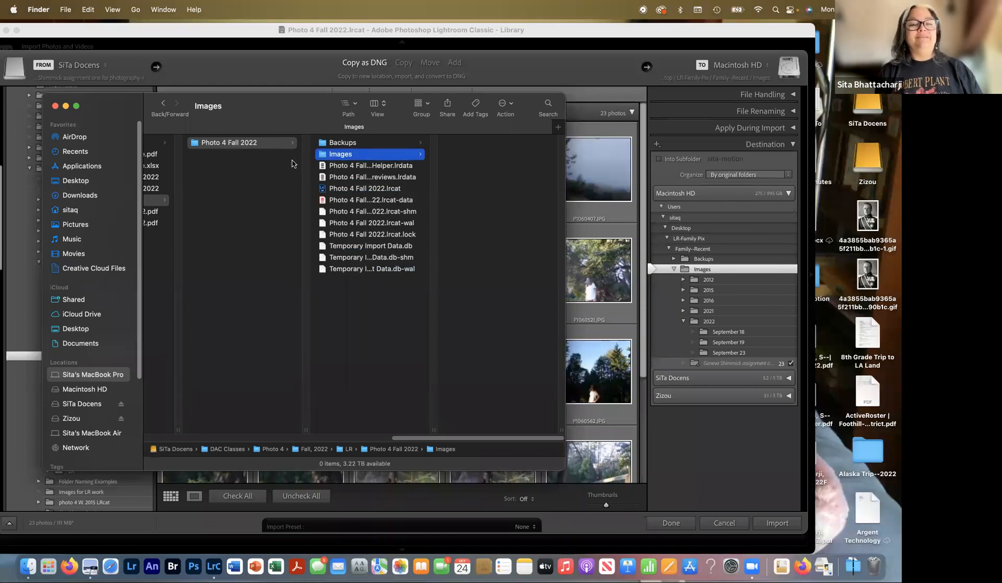
{"action": "left_click", "coordinate": [326, 190]}
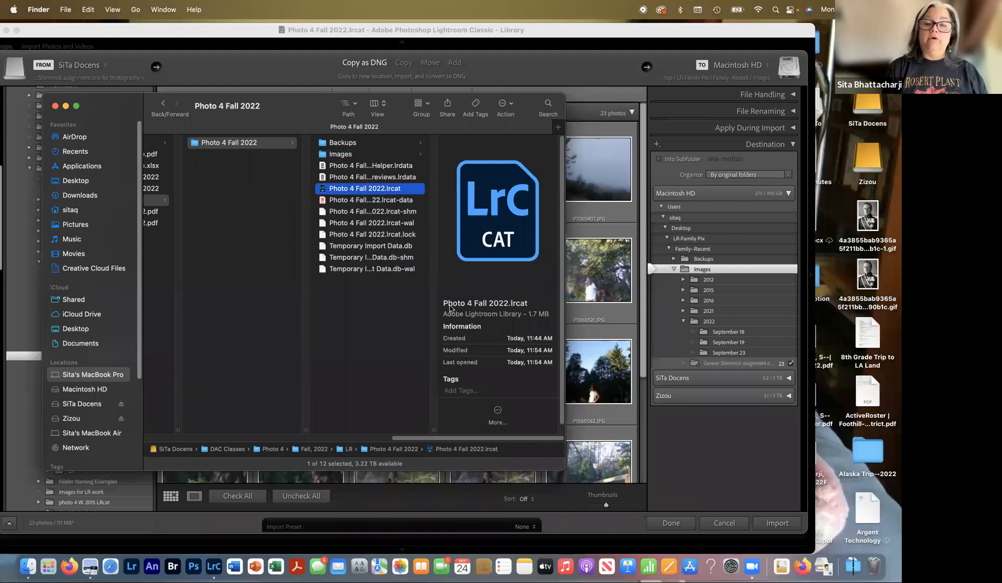
{"action": "left_click", "coordinate": [327, 156]}
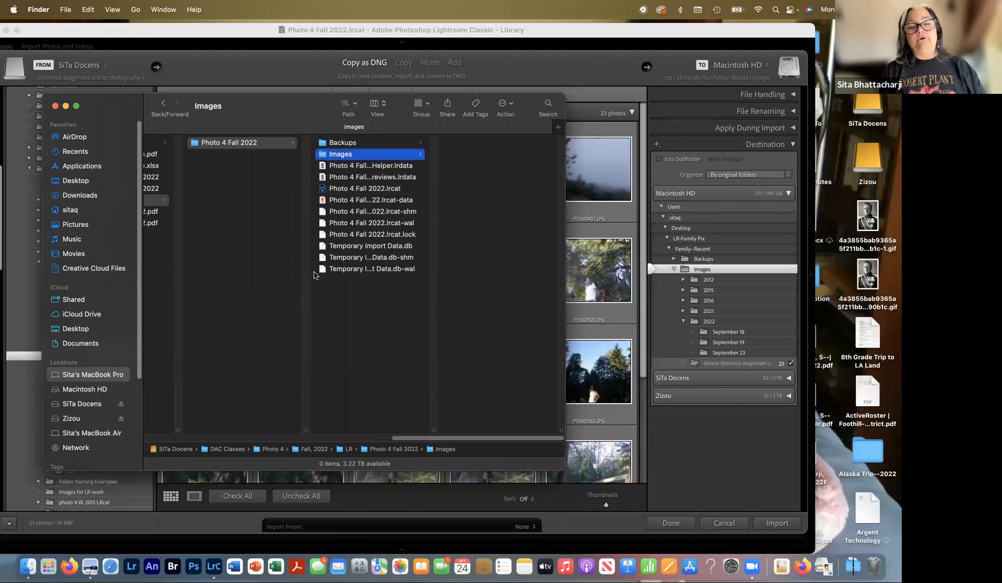
{"action": "left_click", "coordinate": [715, 446]}
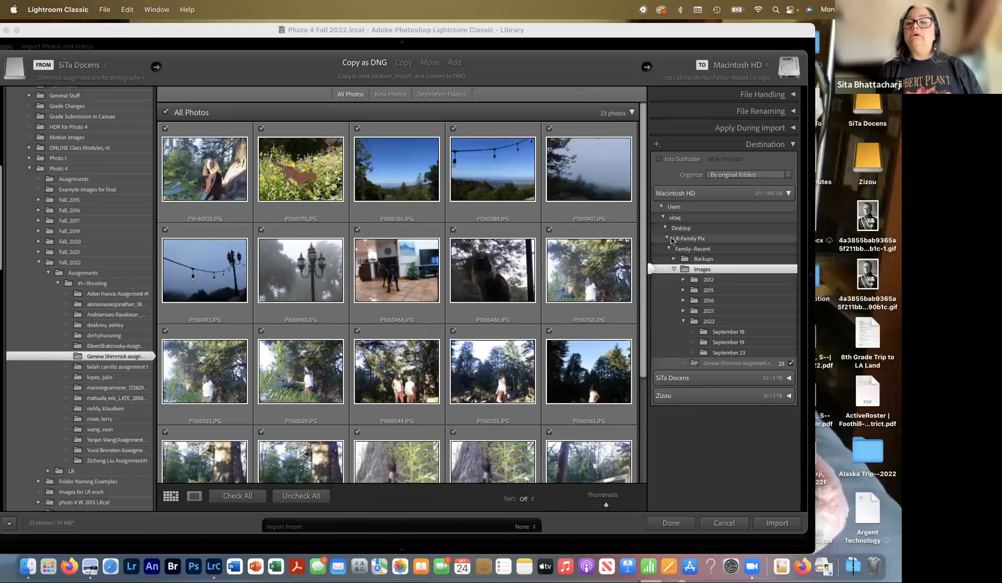
- Collapse the Users and Macintosh HD folder trees in the Destination panel
{"action": "left_click", "coordinate": [659, 208]}
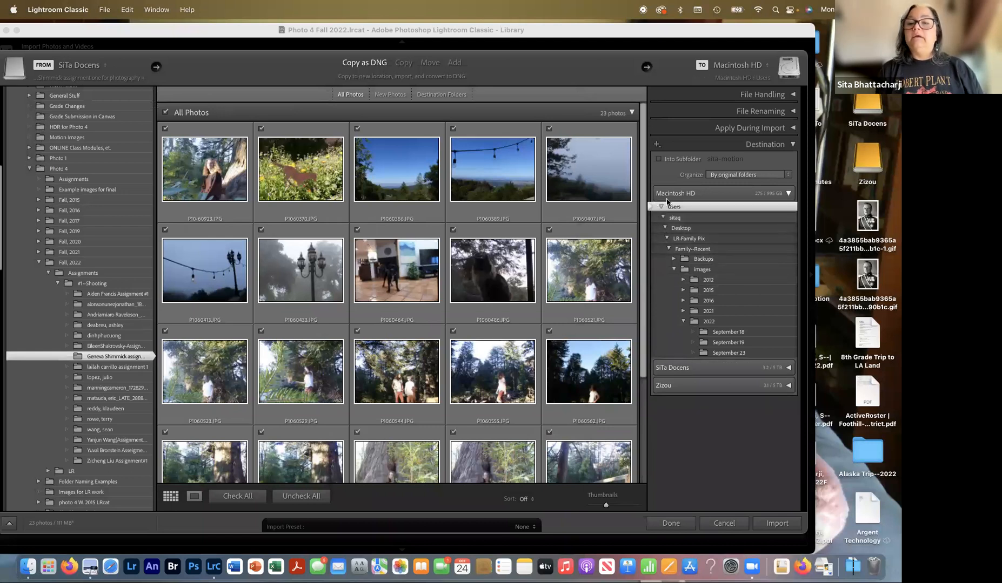
{"action": "left_click", "coordinate": [721, 195]}
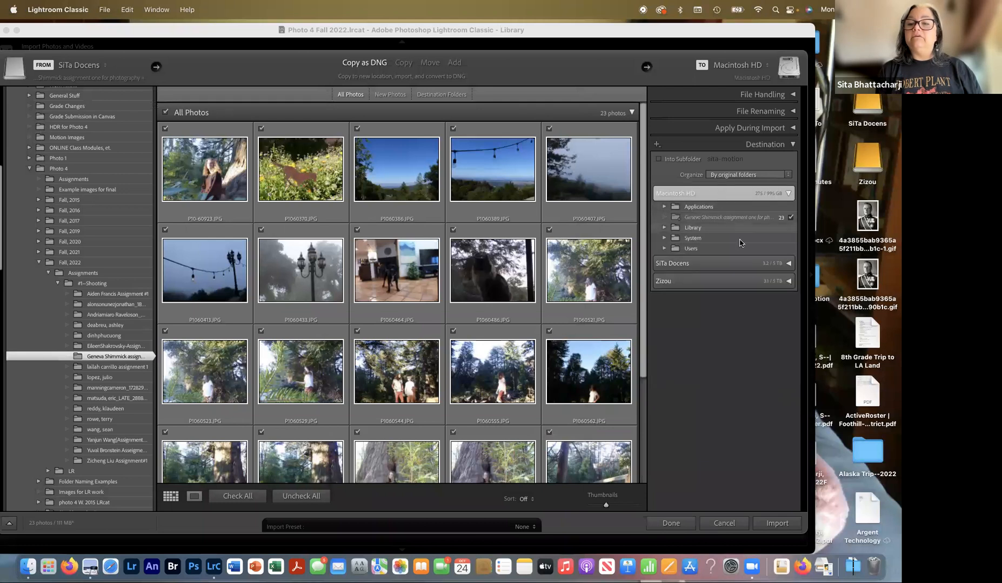
{"action": "left_click", "coordinate": [789, 194]}
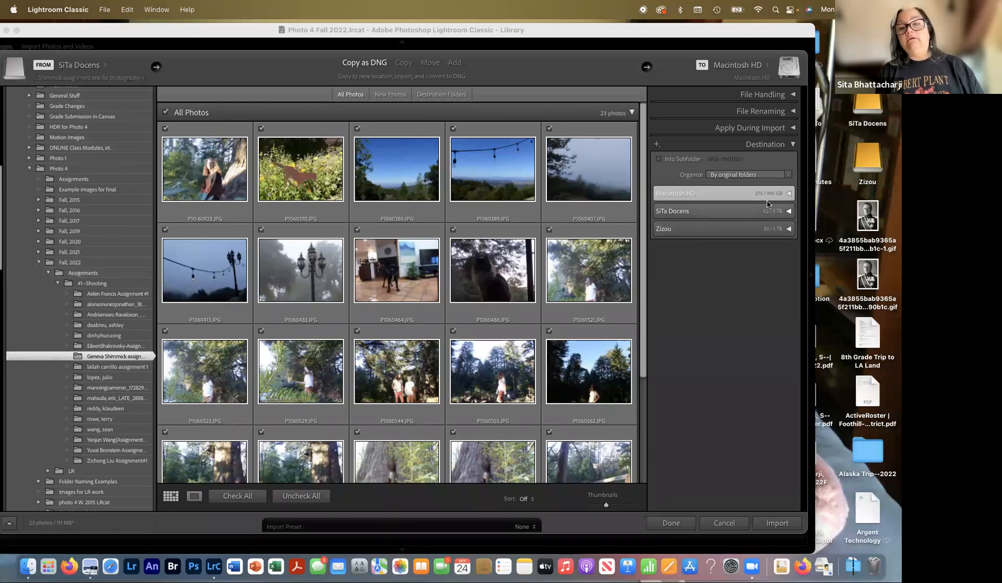
{"action": "left_click", "coordinate": [790, 212]}
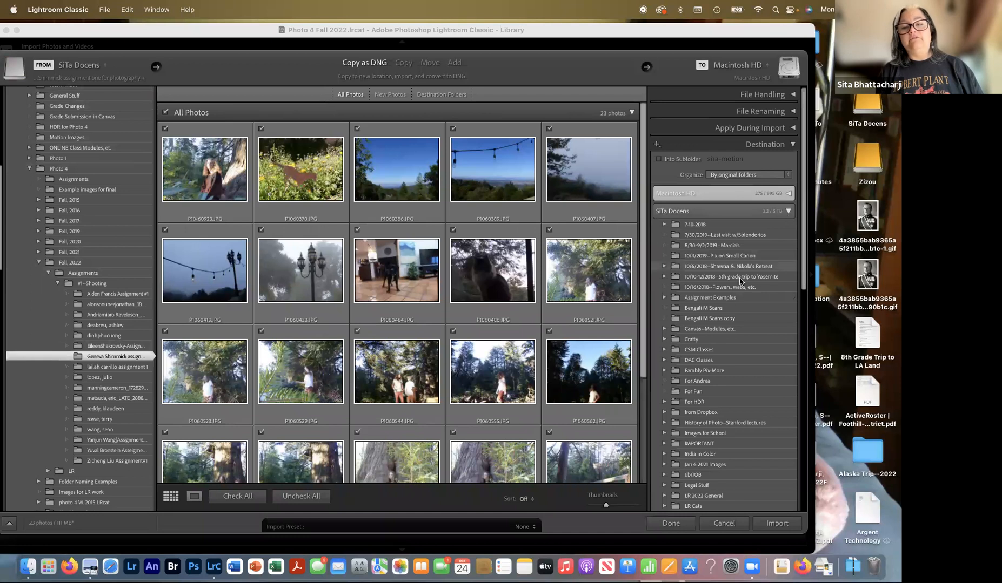
{"action": "scroll", "coordinate": [728, 302], "scroll_direction": "down", "scroll_amount": 1}
{"action": "scroll", "coordinate": [728, 302], "scroll_direction": "down", "scroll_amount": 8}
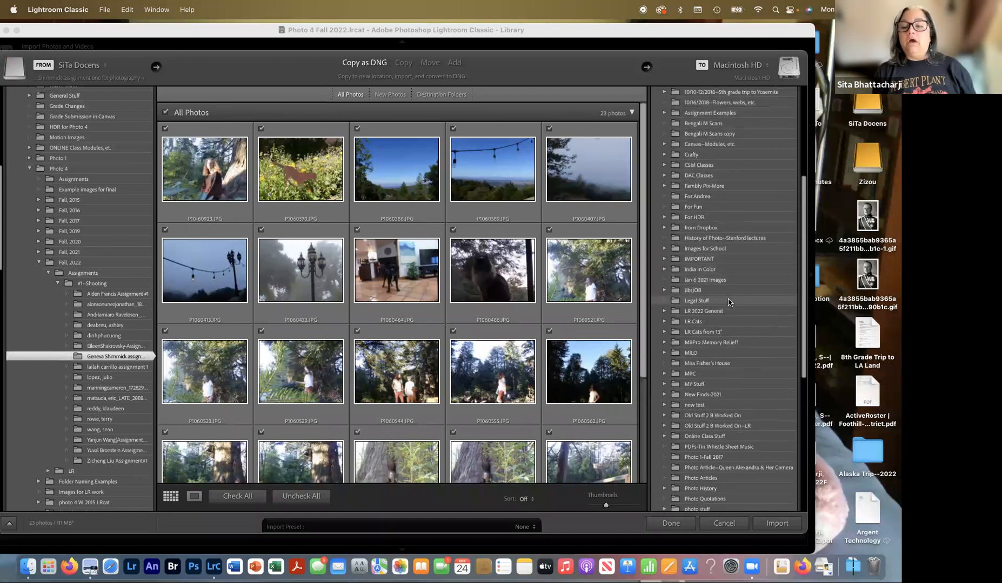
{"action": "scroll", "coordinate": [729, 303], "scroll_direction": "up", "scroll_amount": 2}
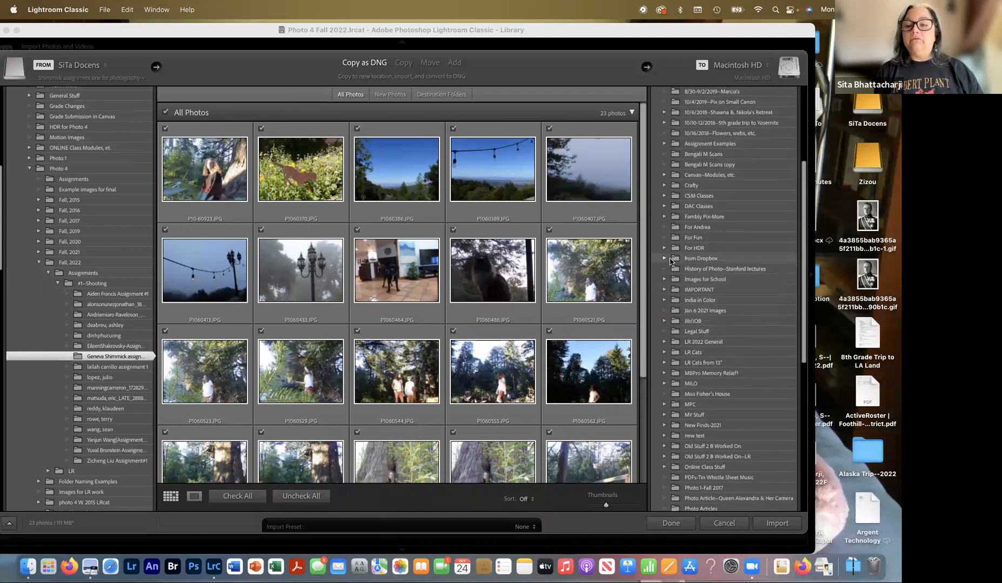
{"action": "scroll", "coordinate": [670, 261], "scroll_direction": "down", "scroll_amount": 3}
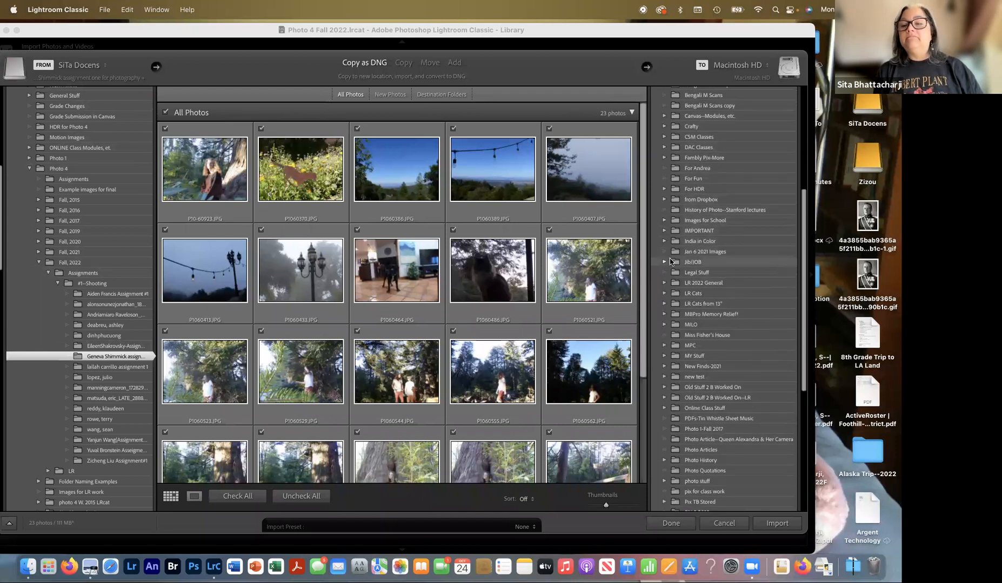
{"action": "scroll", "coordinate": [670, 261], "scroll_direction": "up", "scroll_amount": 10}
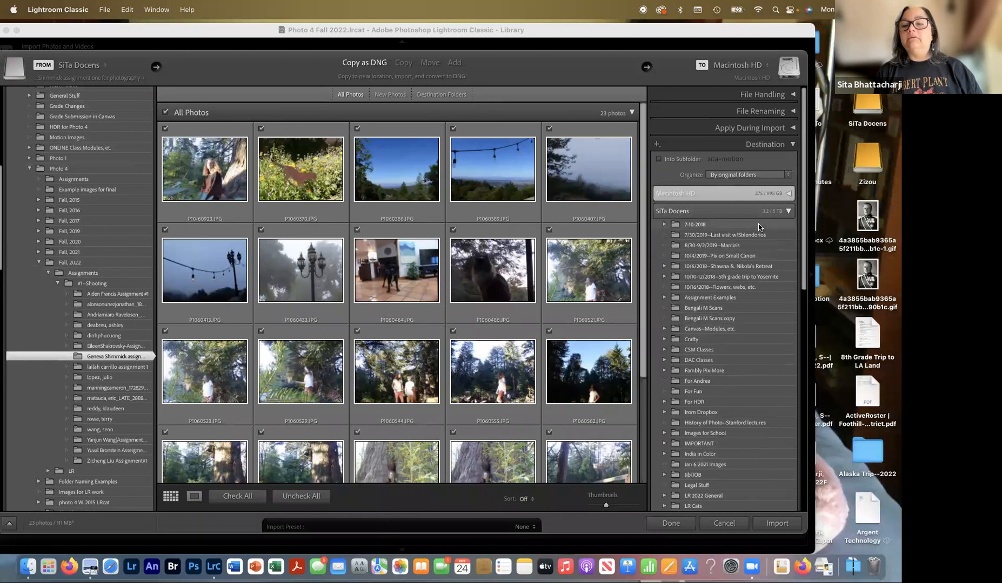
{"action": "scroll", "coordinate": [786, 222], "scroll_direction": "down", "scroll_amount": 3}
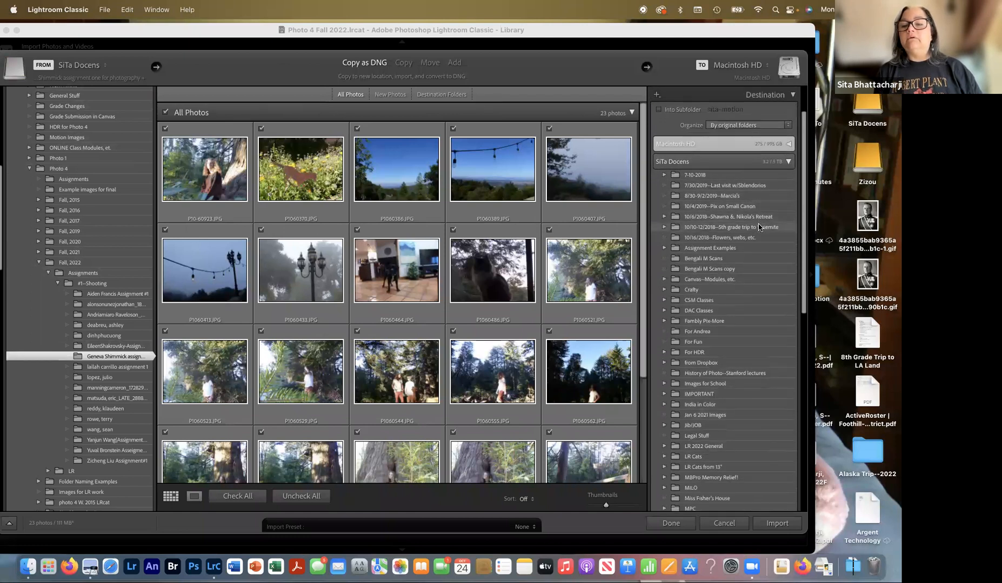
{"action": "left_click", "coordinate": [664, 311]}
{"action": "scroll", "coordinate": [661, 313], "scroll_direction": "down", "scroll_amount": 8}
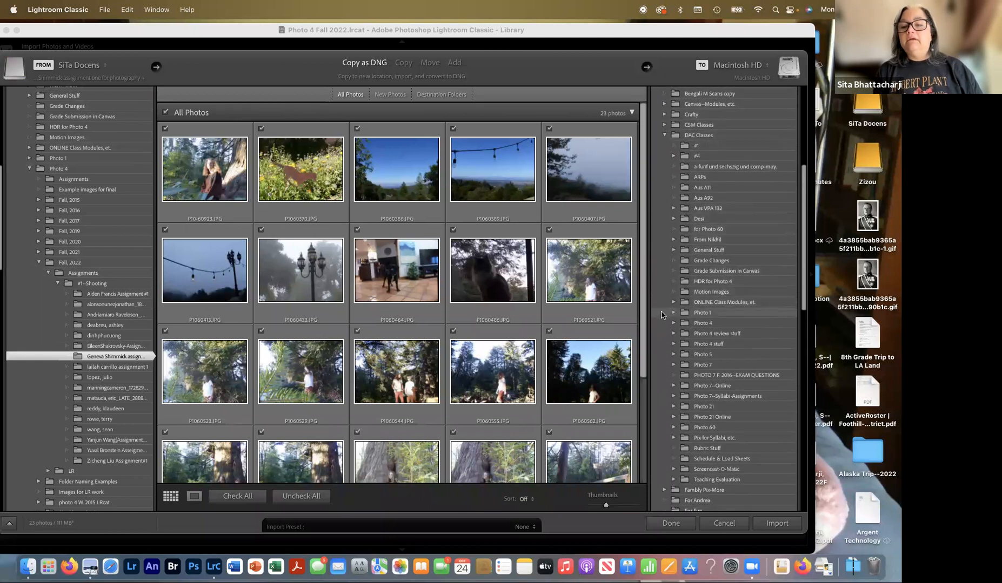
- Drill into Photo 4 > Fall 2022 > LR > Photo 4 Fall 2022 and choose Images as destination
{"action": "left_click", "coordinate": [674, 323]}
{"action": "scroll", "coordinate": [673, 322], "scroll_direction": "down", "scroll_amount": 3}
{"action": "left_click", "coordinate": [682, 367]}
{"action": "scroll", "coordinate": [683, 362], "scroll_direction": "down", "scroll_amount": 3}
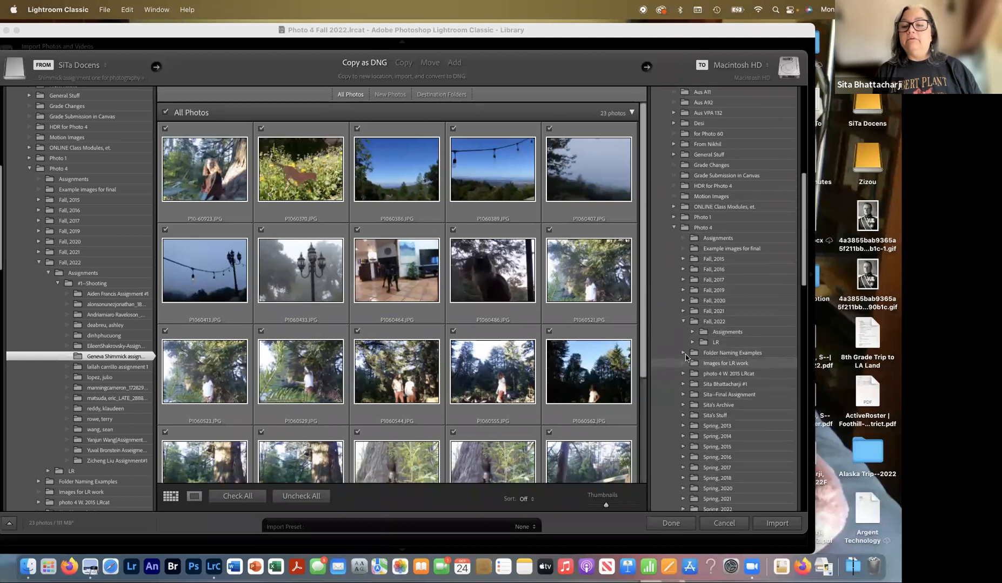
{"action": "left_click", "coordinate": [692, 344]}
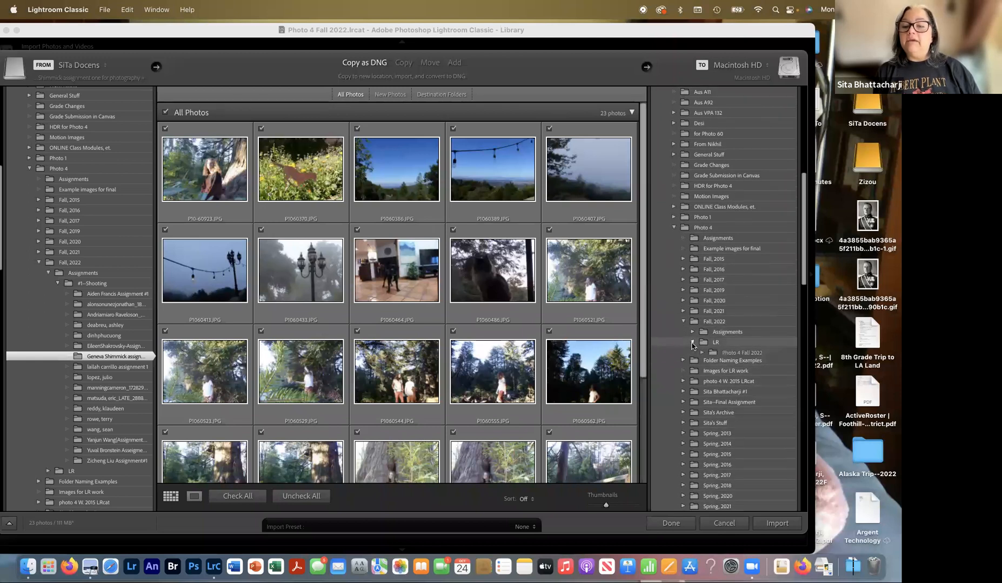
{"action": "left_click", "coordinate": [701, 353]}
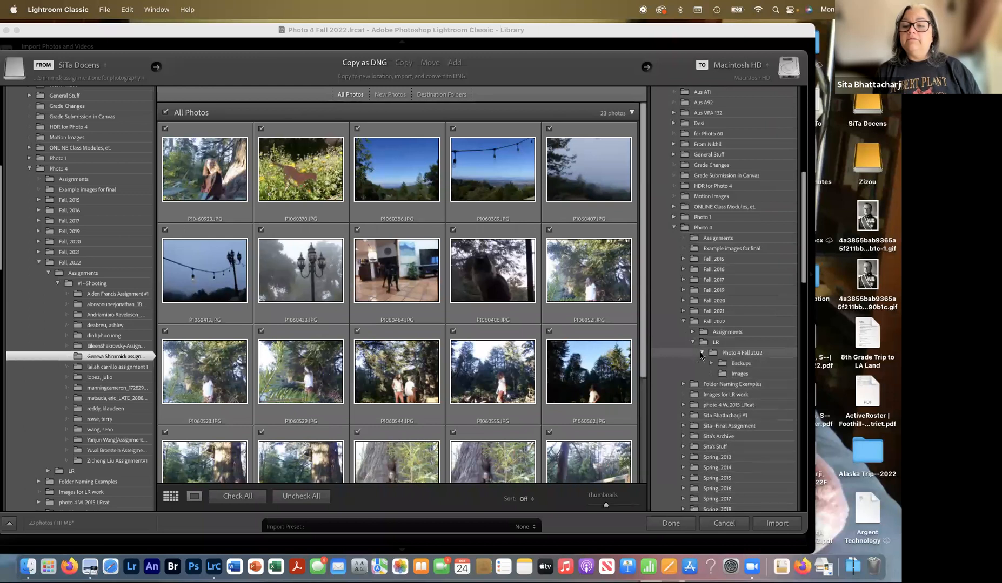
{"action": "left_click", "coordinate": [742, 374]}
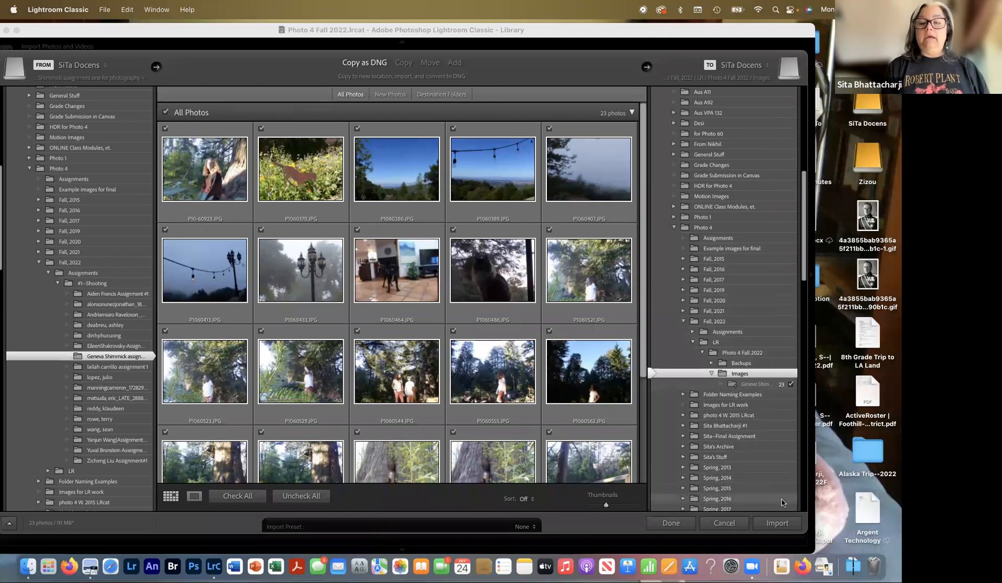
{"action": "scroll", "coordinate": [765, 492], "scroll_direction": "down", "scroll_amount": 1}
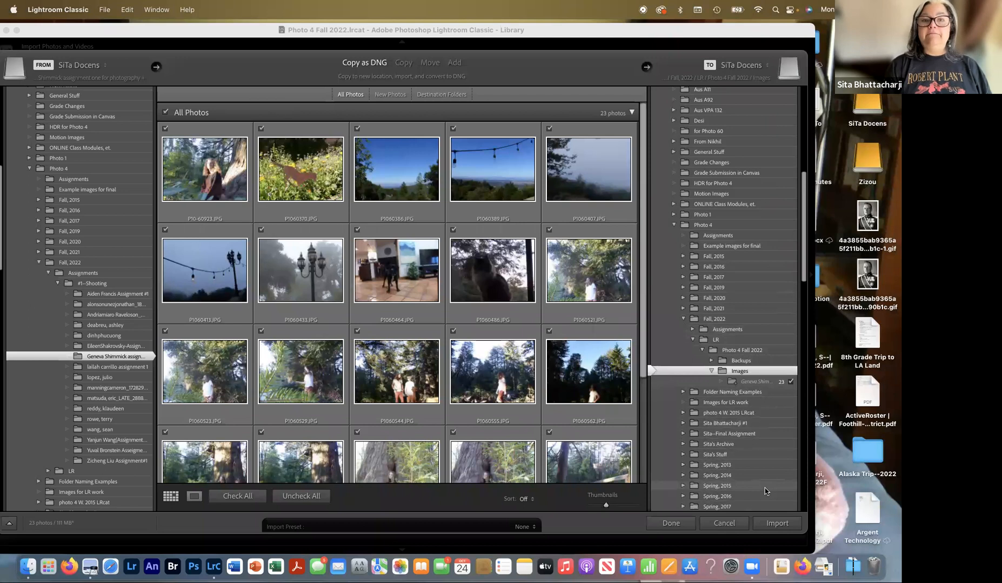
- Import all 23 photos, accepting the non-raw DNG and Smart Previews alerts
{"action": "left_click", "coordinate": [777, 524]}
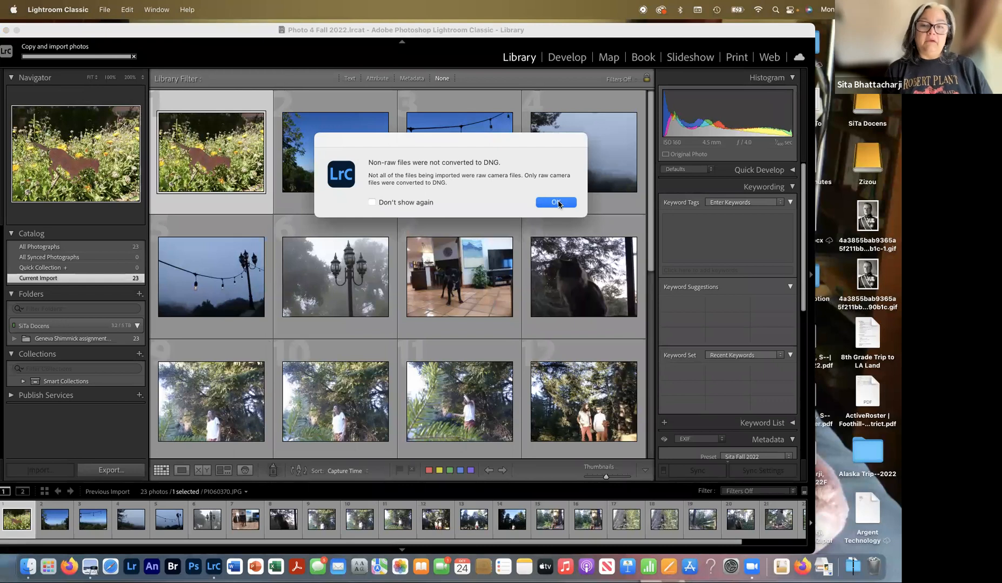
{"action": "left_click", "coordinate": [554, 203]}
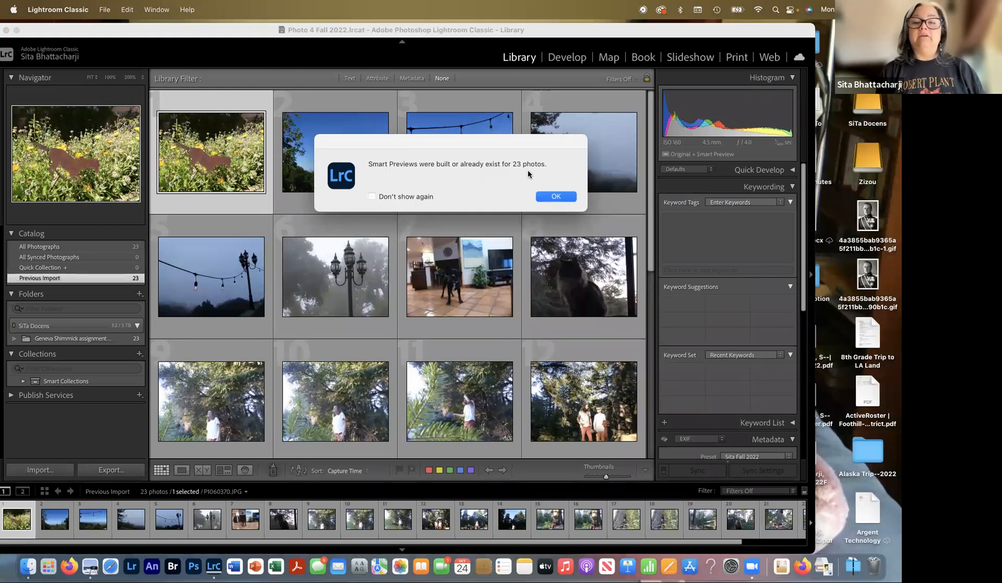
{"action": "left_click", "coordinate": [547, 196]}
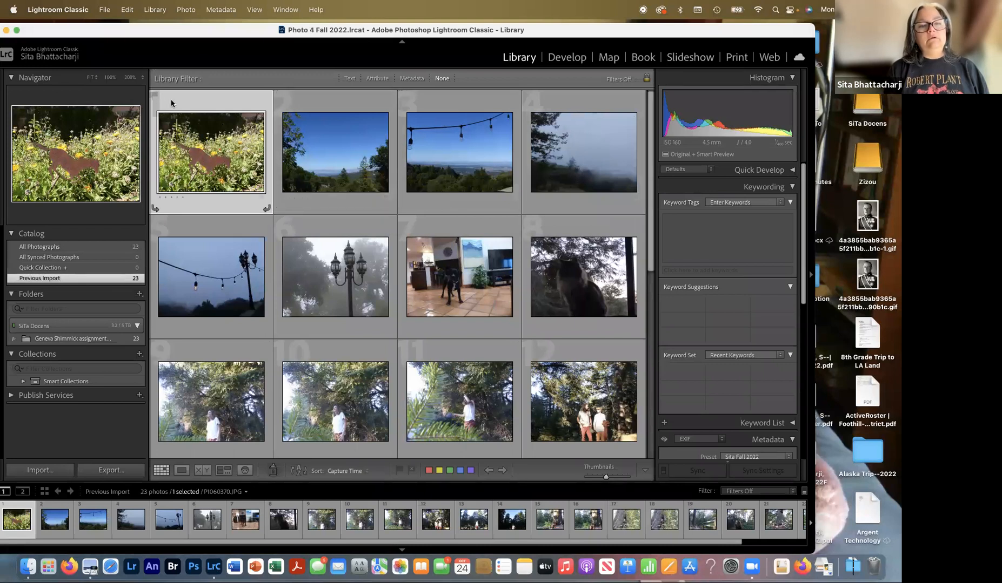
{"action": "scroll", "coordinate": [260, 148], "scroll_direction": "down", "scroll_amount": 10}
{"action": "scroll", "coordinate": [260, 148], "scroll_direction": "up", "scroll_amount": 4}
{"action": "scroll", "coordinate": [259, 146], "scroll_direction": "up", "scroll_amount": 5}
{"action": "scroll", "coordinate": [258, 140], "scroll_direction": "down", "scroll_amount": 10}
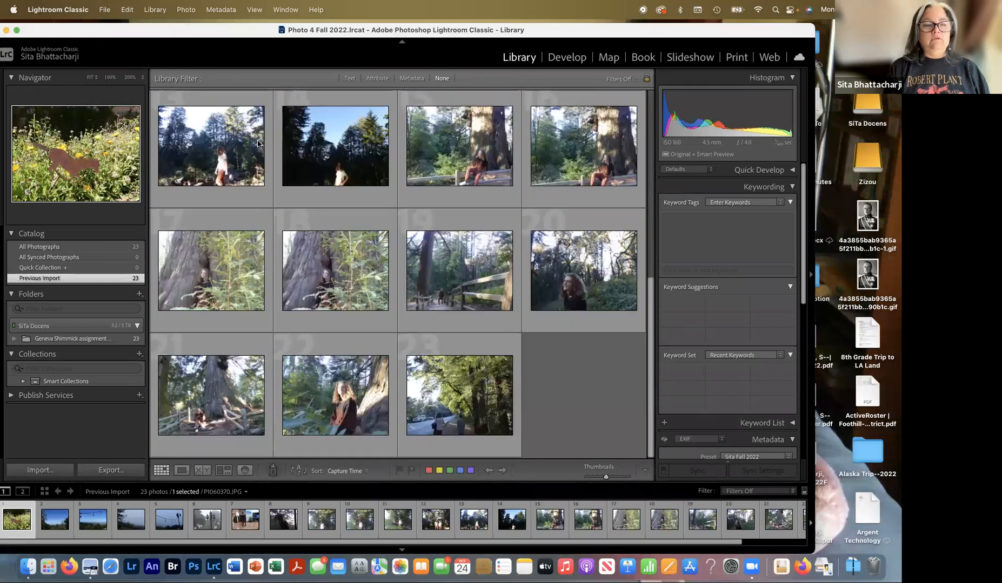
{"action": "scroll", "coordinate": [258, 140], "scroll_direction": "up", "scroll_amount": 10}
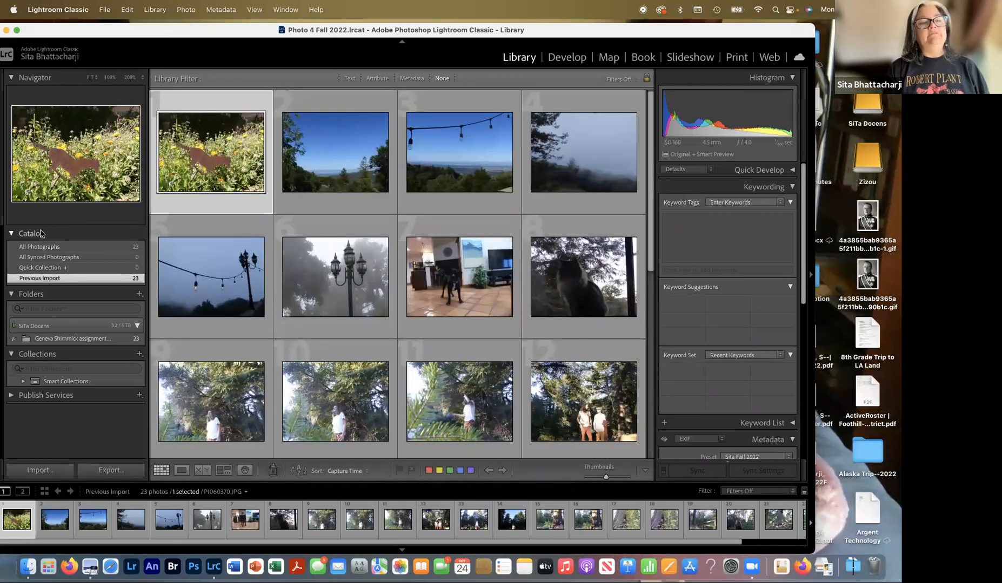